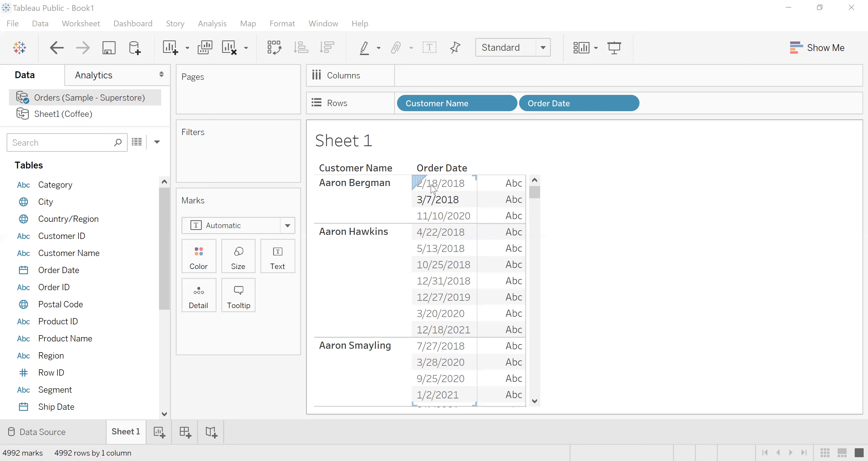
- Start a new calculated field in the Sample - Superstore orders data and name it First Order Date
{"action": "left_click", "coordinate": [157, 142]}
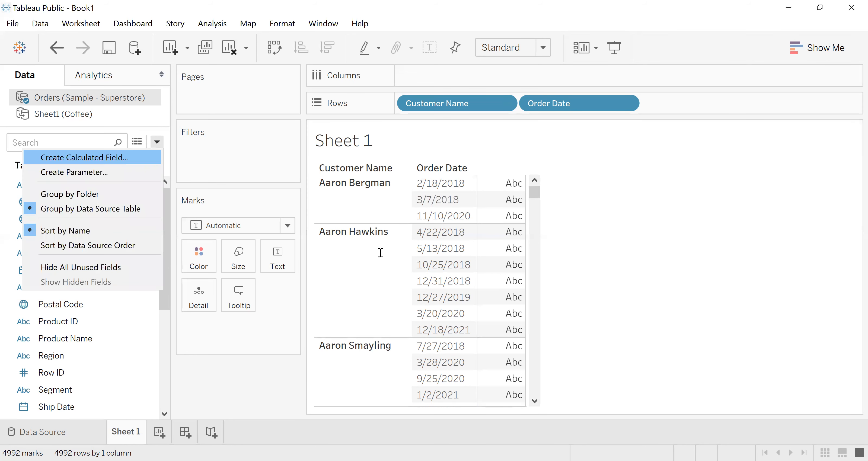
{"action": "key", "text": "Return"}
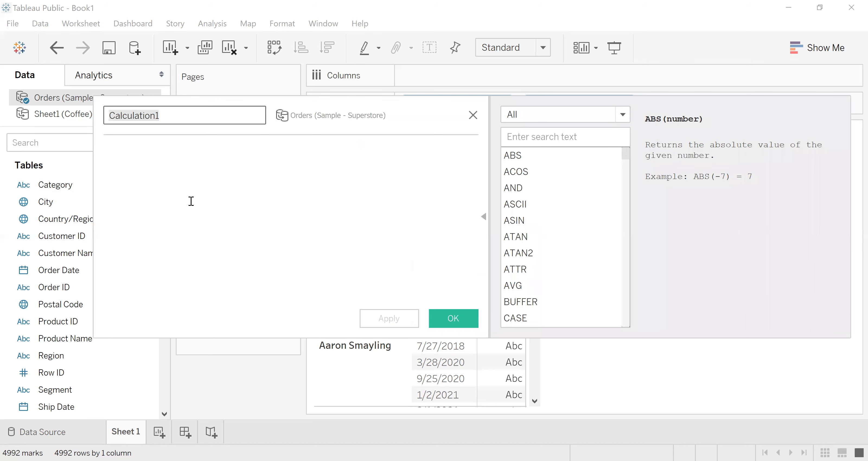
{"action": "type", "text": "First "}
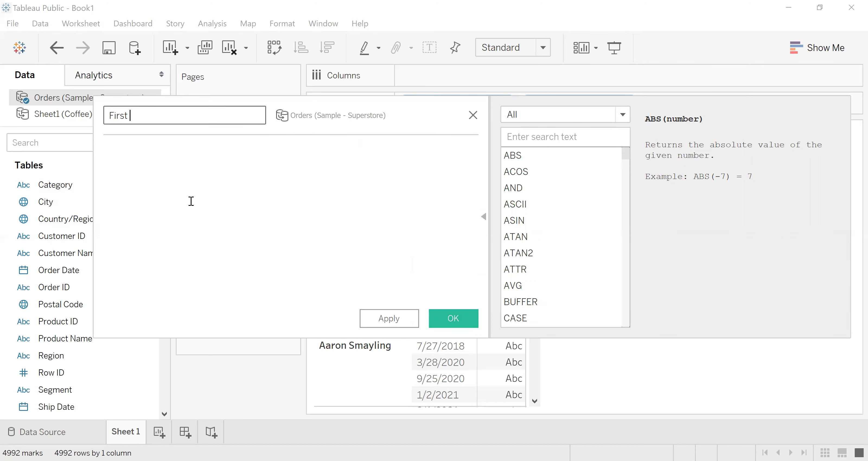
{"action": "type", "text": "Order Date"}
{"action": "left_click", "coordinate": [178, 187]}
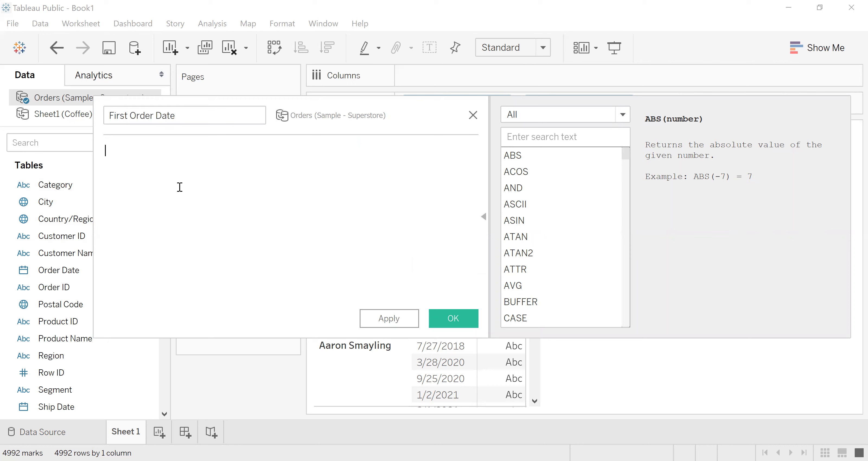
- Define the First Order Date formula as min([Order Date]) and save the calculated field
{"action": "type", "text": "m"}
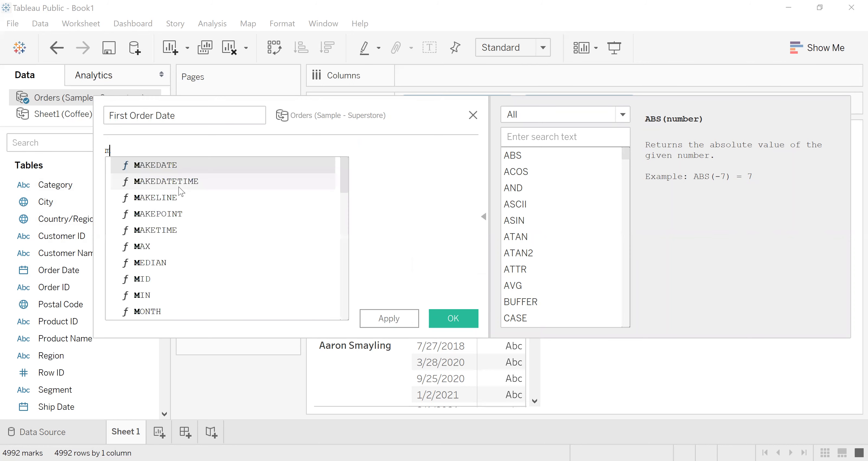
{"action": "type", "text": "in(or"}
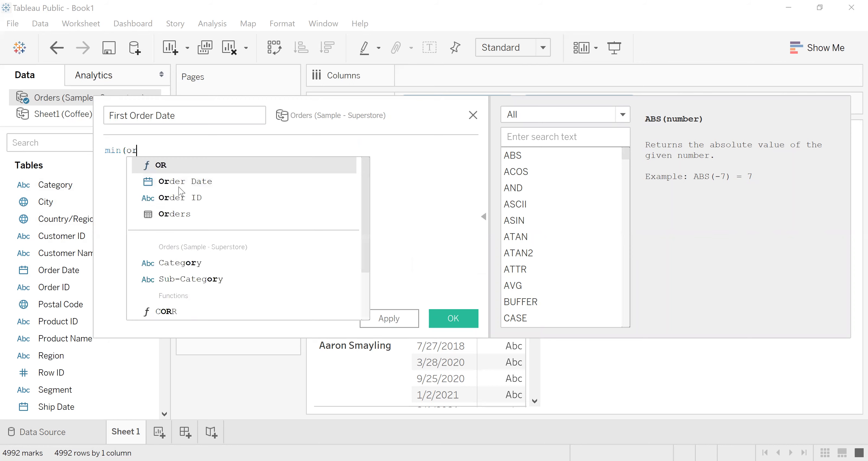
{"action": "type", "text": "der"}
{"action": "left_click", "coordinate": [180, 166]}
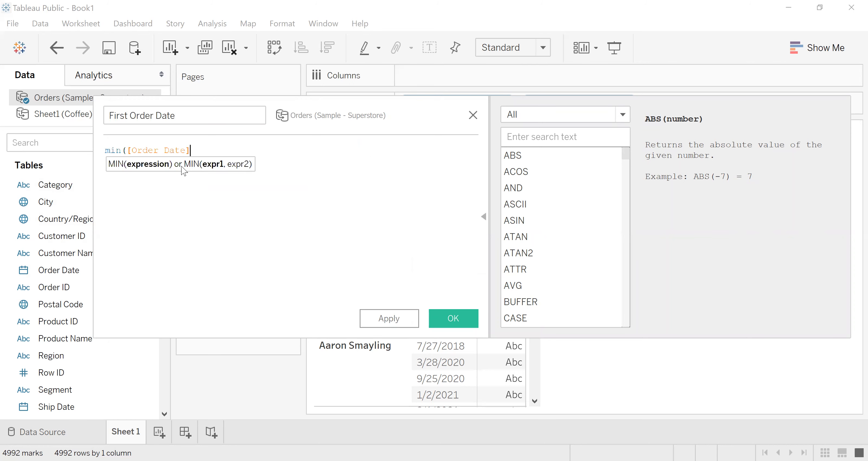
{"action": "type", "text": ")"}
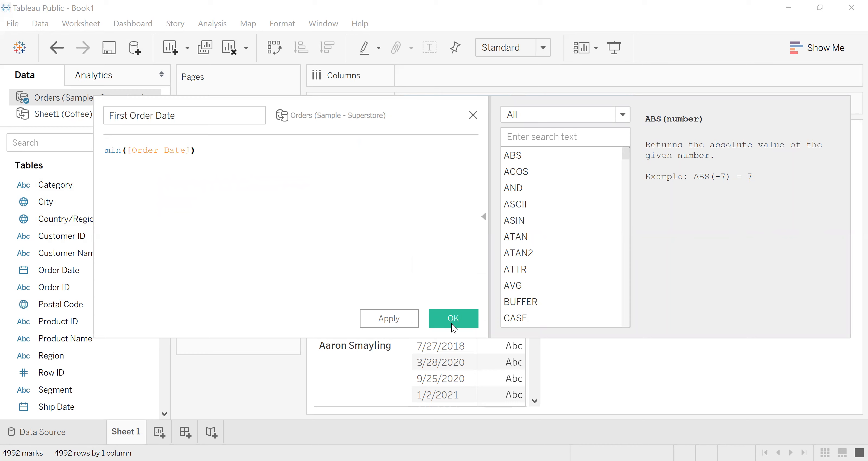
{"action": "left_click", "coordinate": [463, 318]}
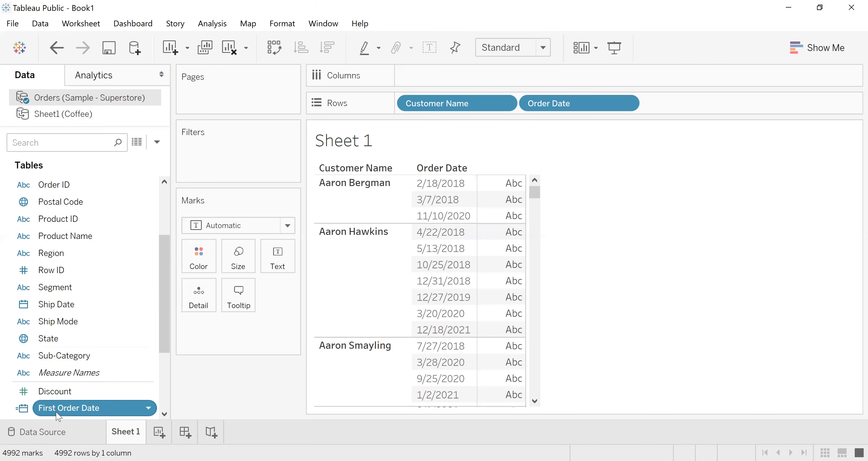
{"action": "left_click_drag", "start_coordinate": [56, 413], "coordinate": [661, 108]}
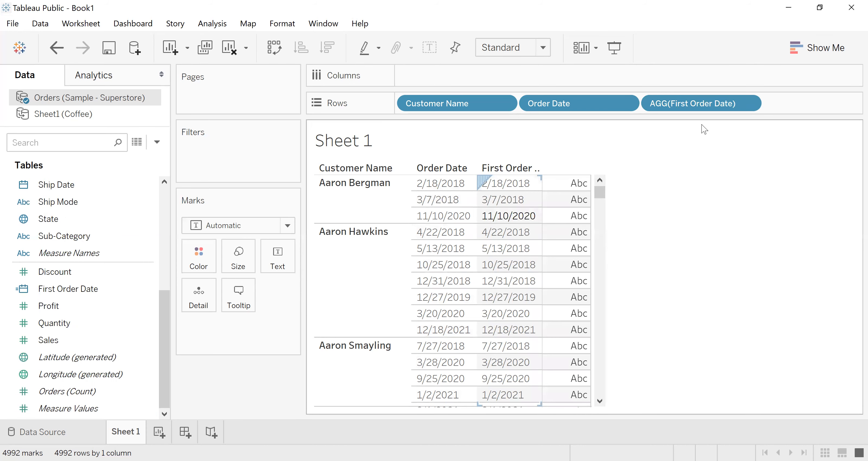
{"action": "left_click", "coordinate": [747, 104]}
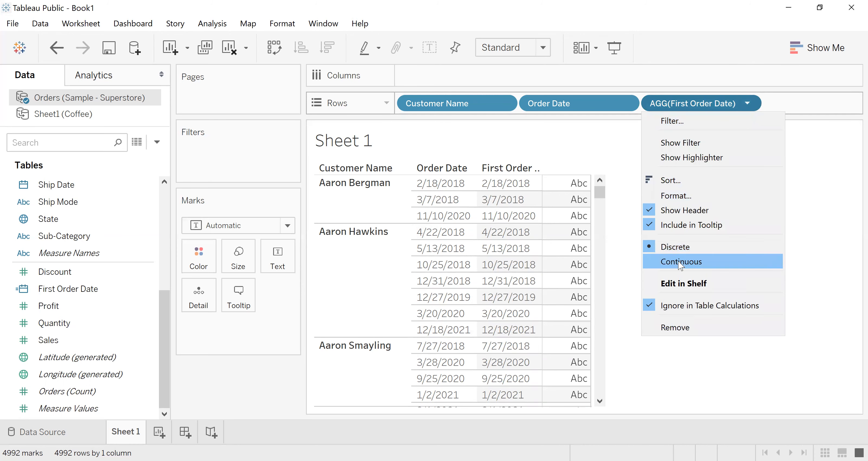
{"action": "left_click", "coordinate": [3, 414]}
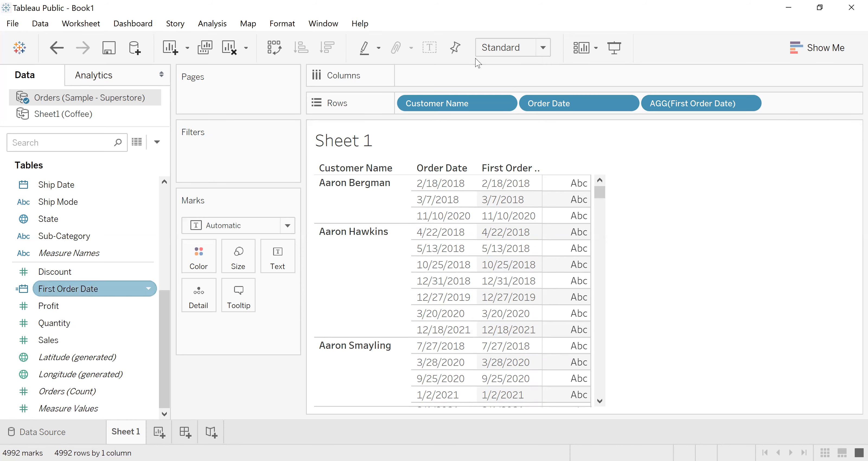
{"action": "left_click", "coordinate": [747, 103]}
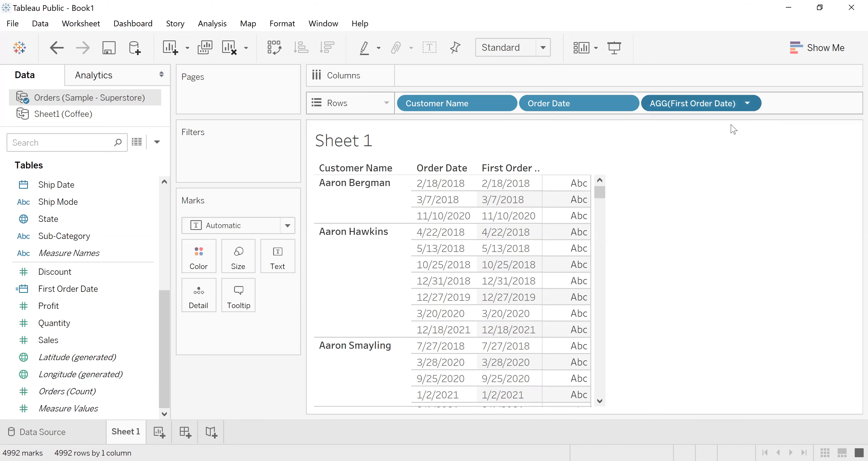
{"action": "left_click", "coordinate": [673, 332]}
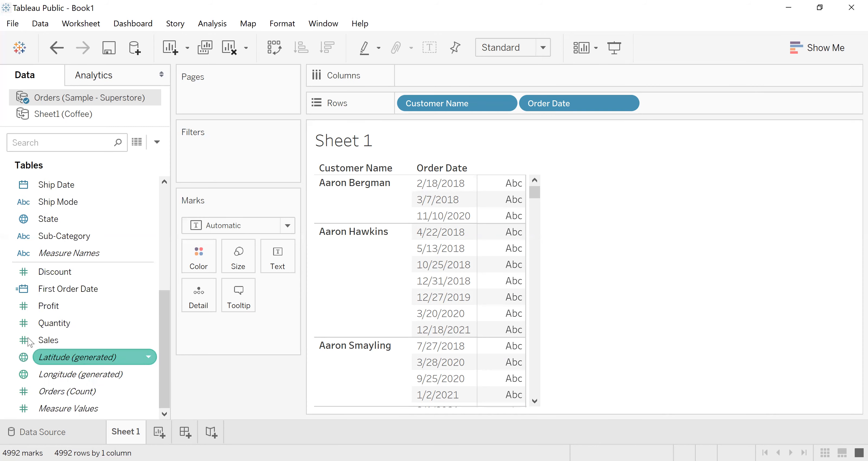
- Convert the First Order Date field to continuous and add it to Rows after Order Date
{"action": "right_click", "coordinate": [61, 292]}
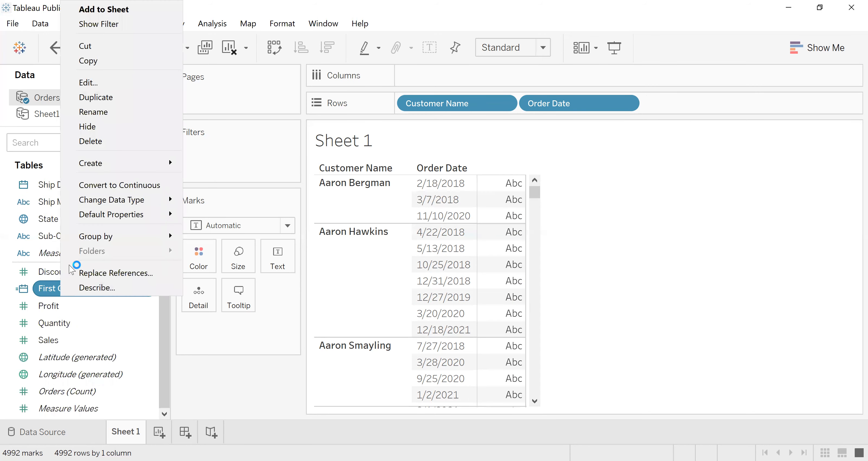
{"action": "left_click", "coordinate": [122, 185]}
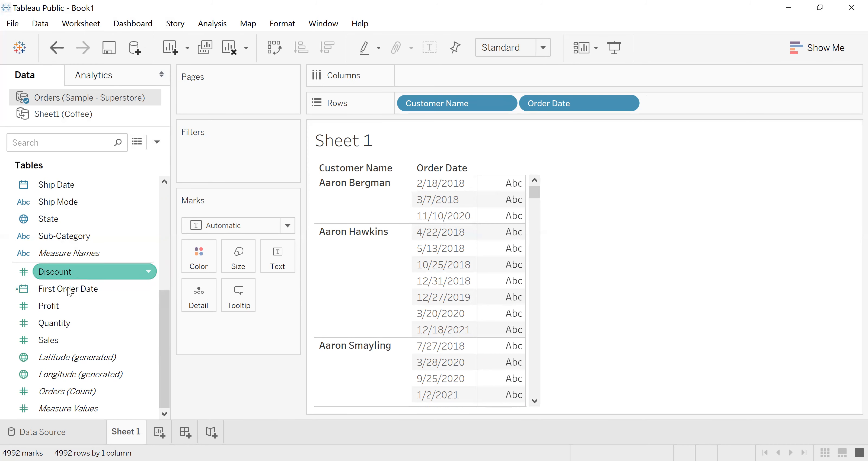
{"action": "left_click_drag", "start_coordinate": [68, 290], "coordinate": [691, 179]}
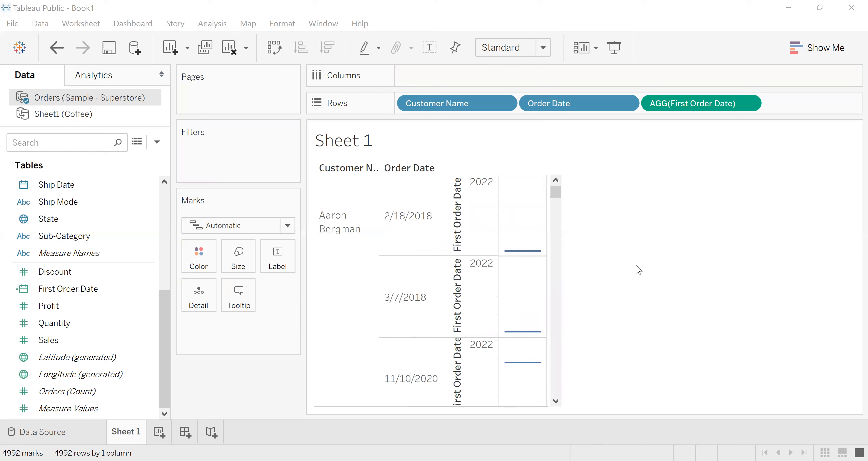
- Make First Order Date discrete in Rows and remove Order Date from the view
{"action": "left_click", "coordinate": [746, 104]}
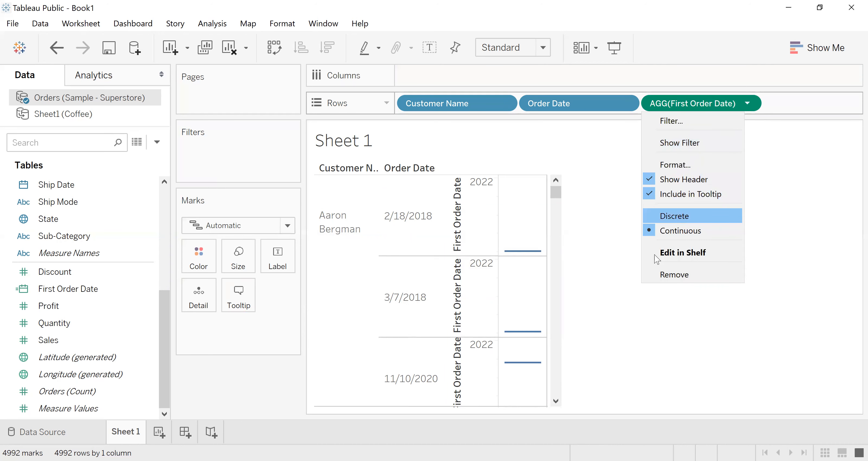
{"action": "left_click", "coordinate": [678, 215]}
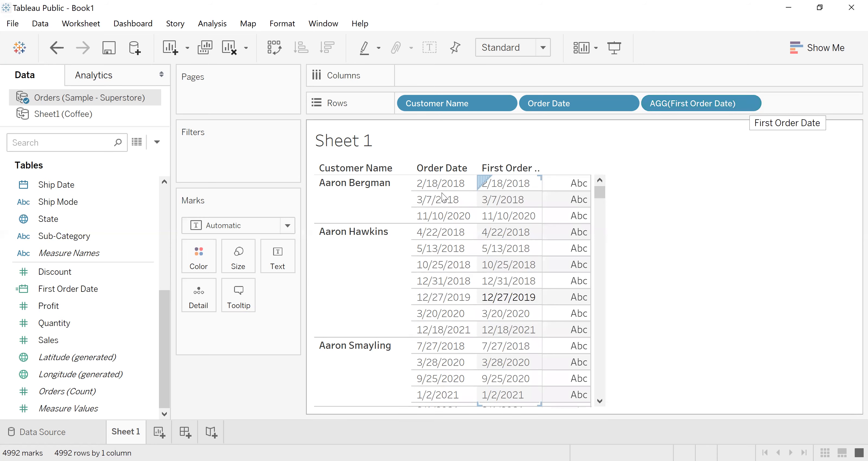
{"action": "left_click", "coordinate": [625, 104]}
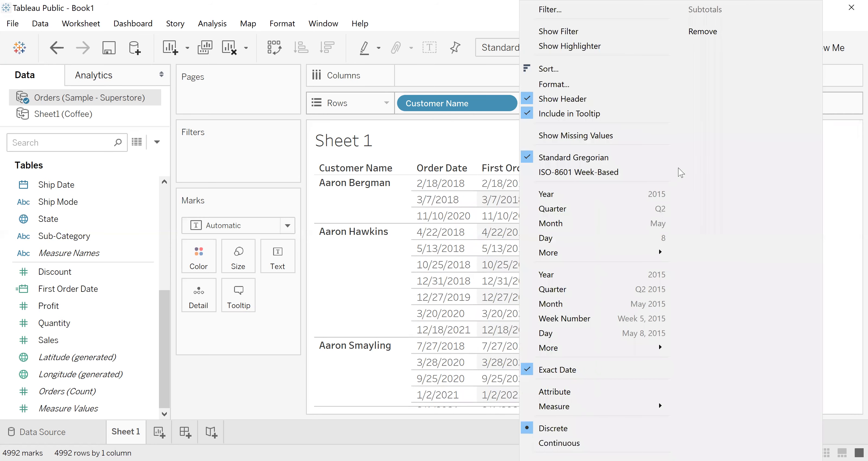
{"action": "left_click", "coordinate": [701, 34]}
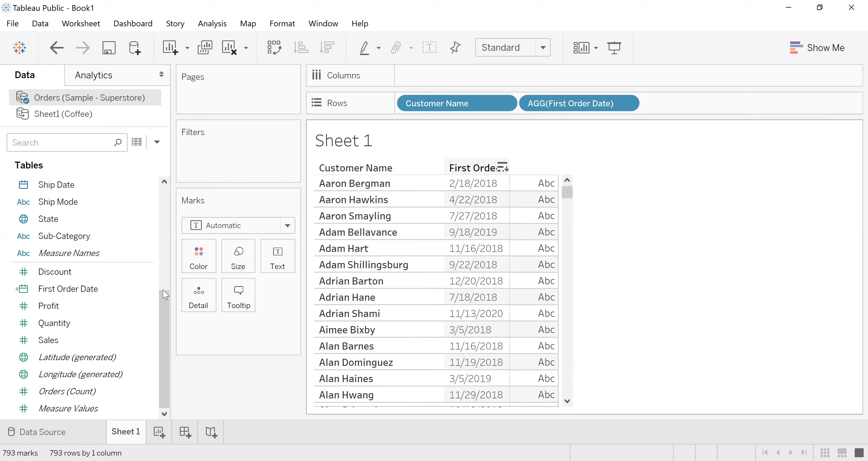
{"action": "left_click_drag", "start_coordinate": [164, 310], "coordinate": [170, 207]}
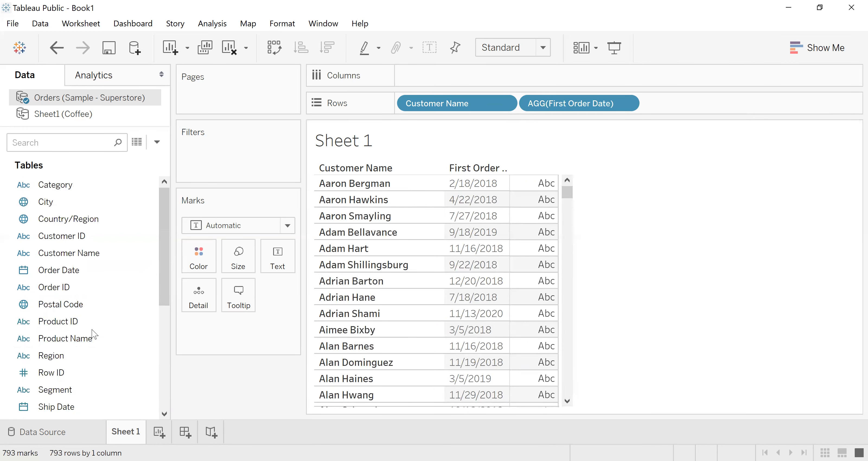
{"action": "left_click_drag", "start_coordinate": [163, 216], "coordinate": [163, 194]}
{"action": "left_click", "coordinate": [156, 142]}
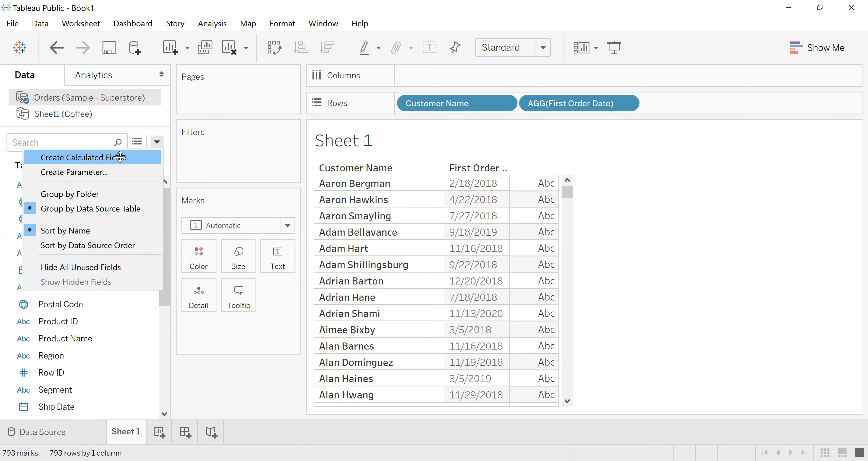
{"action": "left_click", "coordinate": [160, 157]}
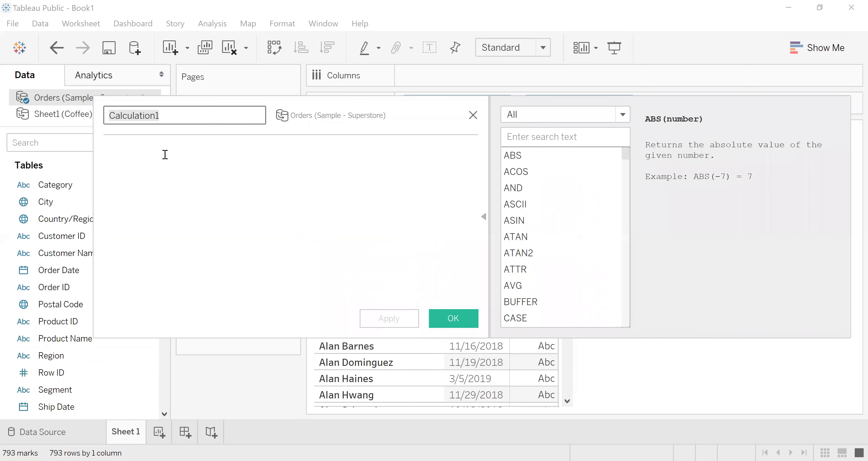
{"action": "type", "text": "Seond"}
{"action": "key", "text": "BackSpace"}
{"action": "key", "text": "BackSpace"}
{"action": "key", "text": "BackSpace"}
{"action": "type", "text": "Cond"}
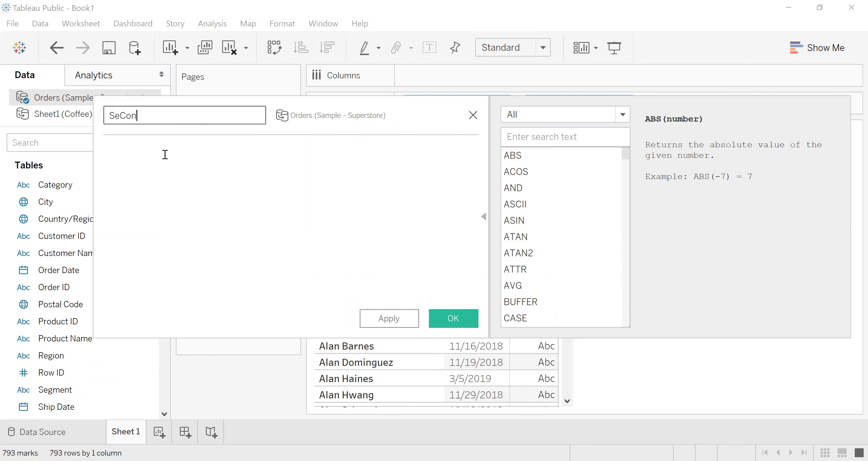
{"action": "key", "text": "BackSpace"}
{"action": "key", "text": "BackSpace"}
{"action": "key", "text": "BackSpace"}
{"action": "key", "text": "BackSpace"}
{"action": "left_click", "coordinate": [473, 115]}
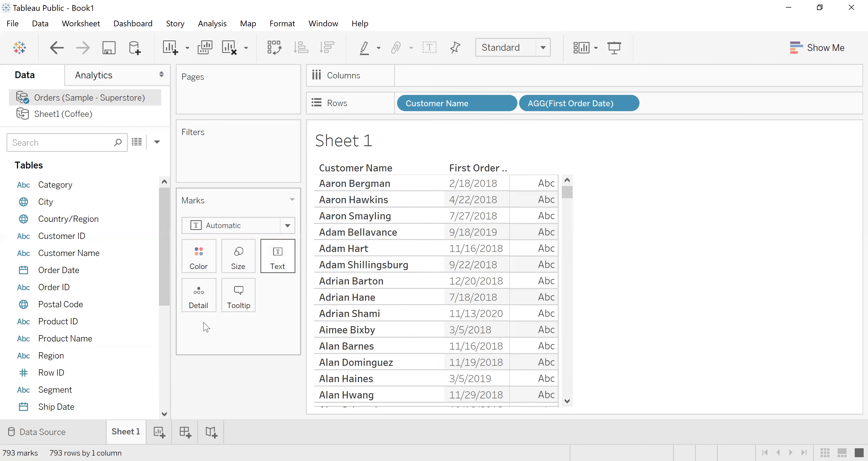
- Add Order Date to Rows after First Order Date as a discrete exact date
{"action": "left_click", "coordinate": [52, 258]}
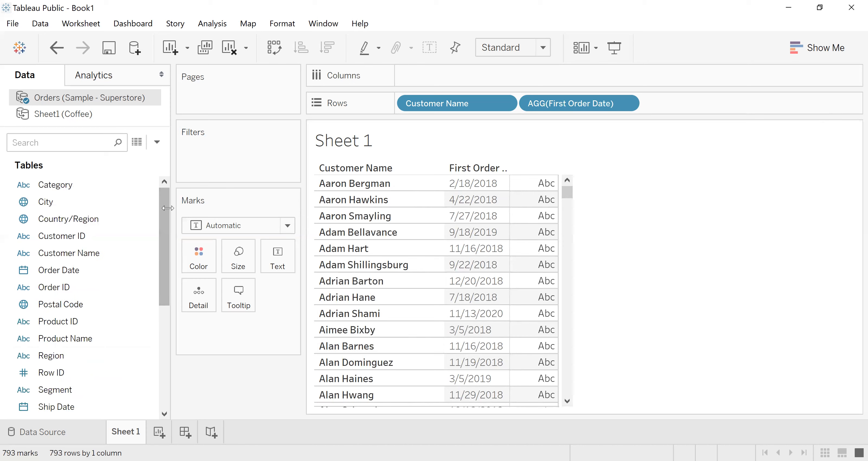
{"action": "left_click_drag", "start_coordinate": [78, 274], "coordinate": [588, 106]}
{"action": "left_click", "coordinate": [625, 104]}
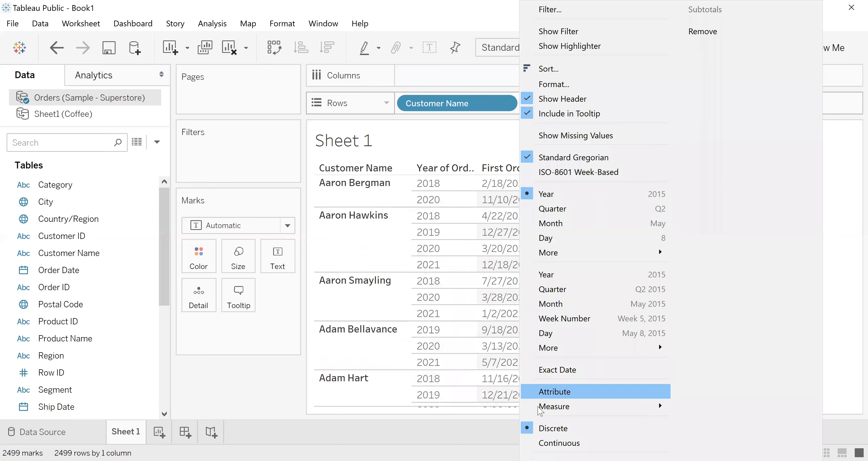
{"action": "left_click", "coordinate": [610, 112]}
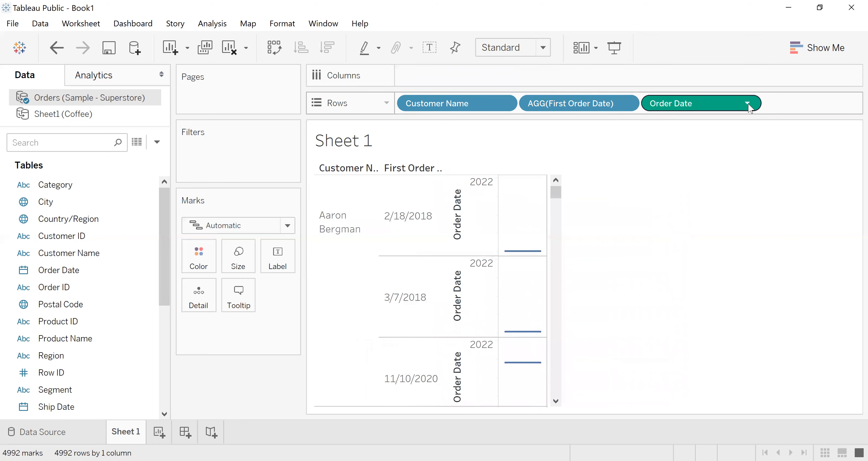
{"action": "left_click", "coordinate": [747, 104]}
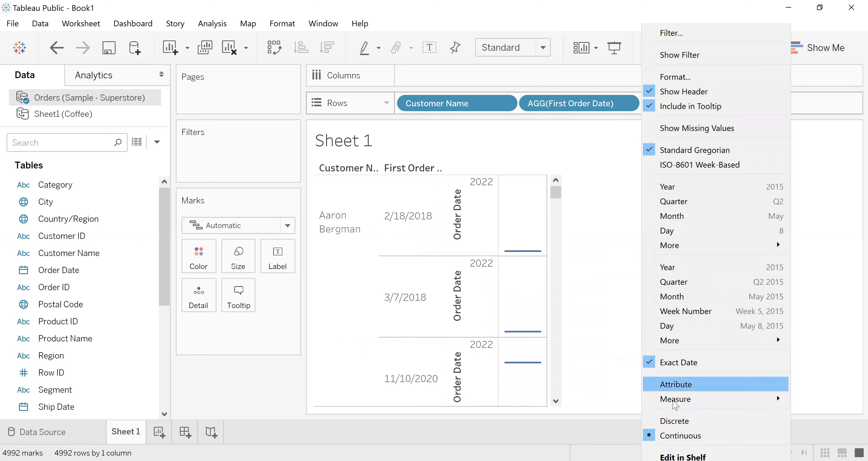
{"action": "left_click", "coordinate": [674, 420]}
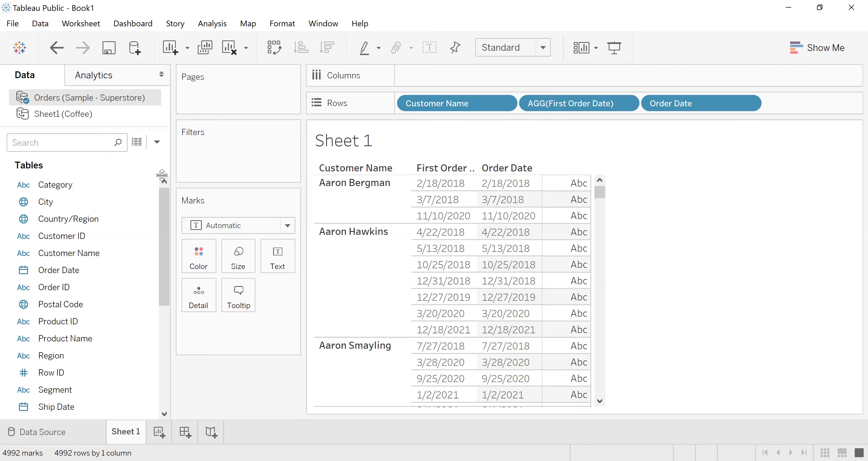
- Start another calculated field named Second Order Date and place the cursor in its empty formula area
{"action": "left_click", "coordinate": [157, 143]}
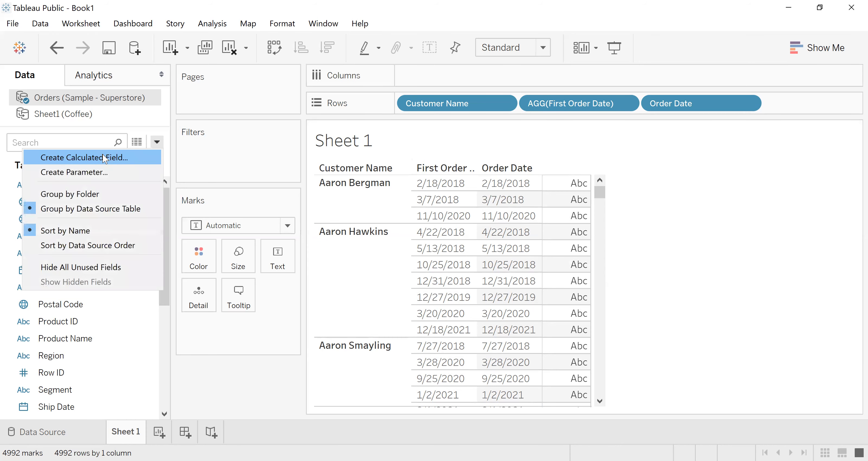
{"action": "left_click", "coordinate": [105, 158]}
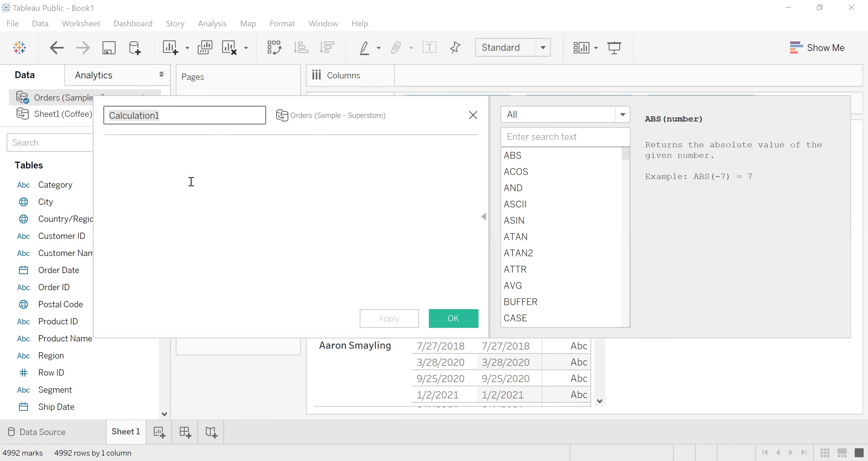
{"action": "type", "text": "Se"}
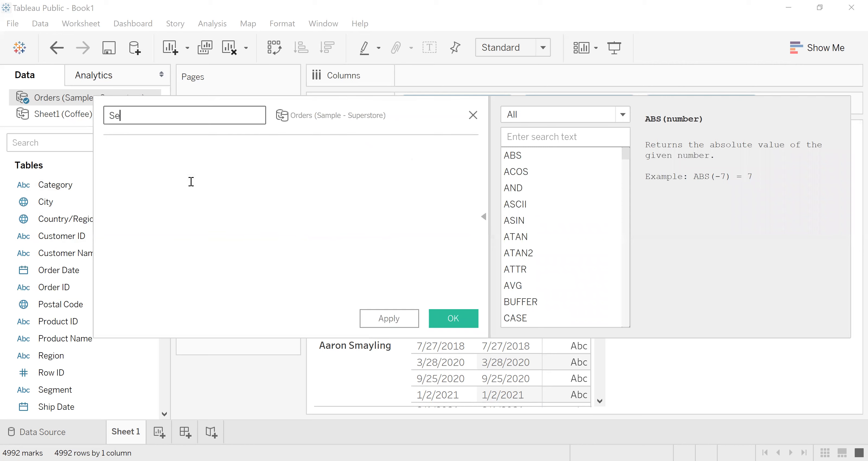
{"action": "type", "text": "cond Order Date"}
{"action": "left_click", "coordinate": [153, 175]}
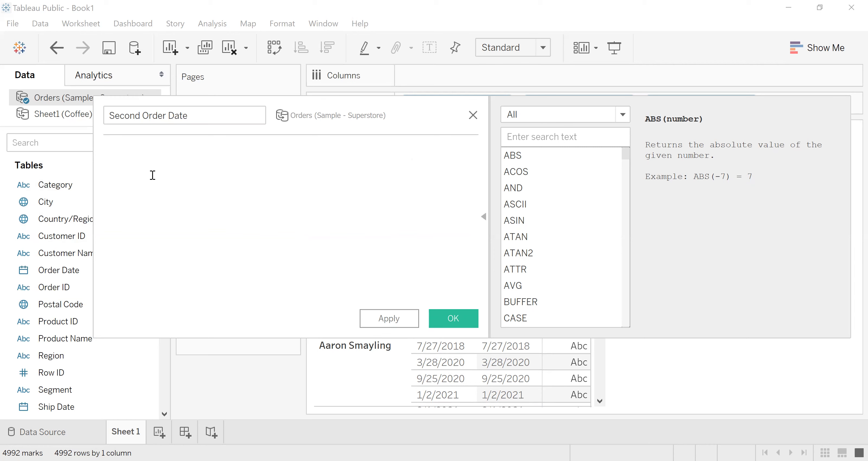
- Try the condition [Order Date]>[First Order Date] as the formula of the Second Order Date field
{"action": "type", "text": "order"}
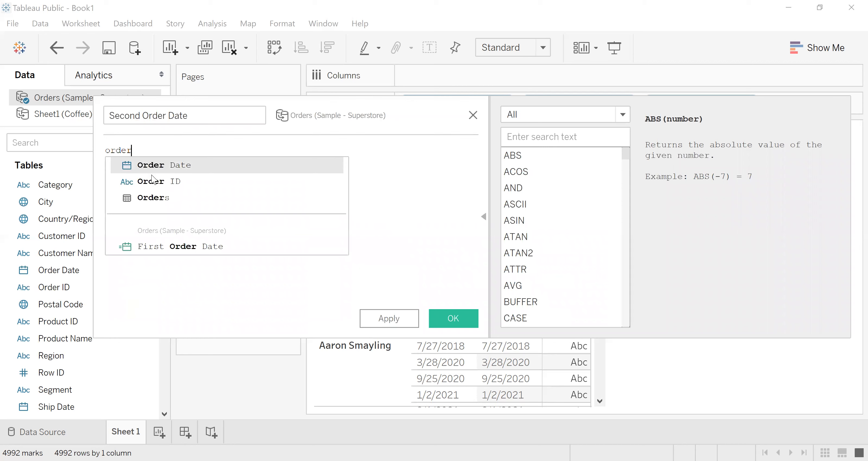
{"action": "left_click", "coordinate": [152, 166]}
{"action": "type", "text": ">fi"}
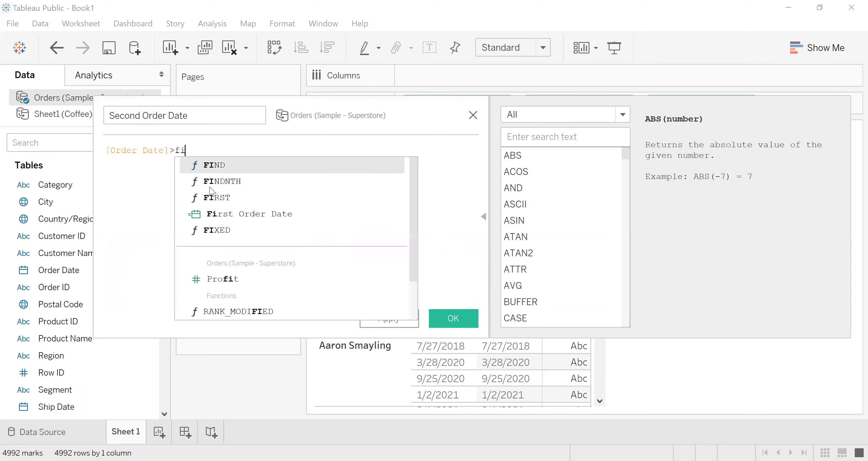
{"action": "type", "text": "r"}
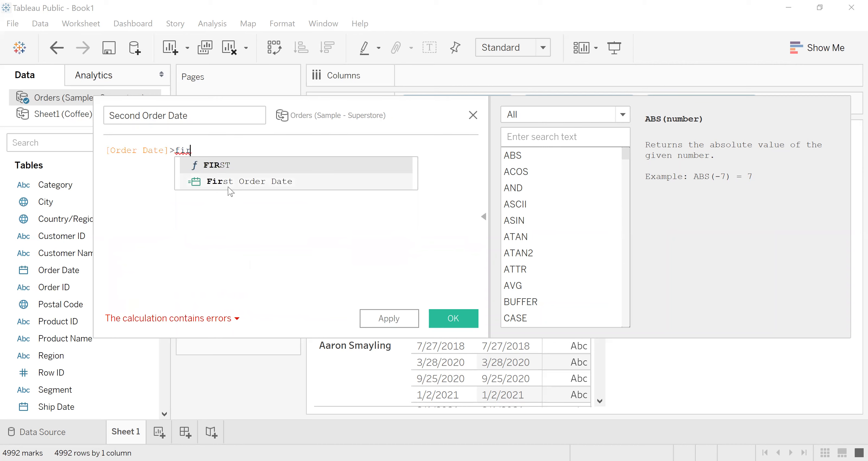
{"action": "left_click", "coordinate": [265, 176]}
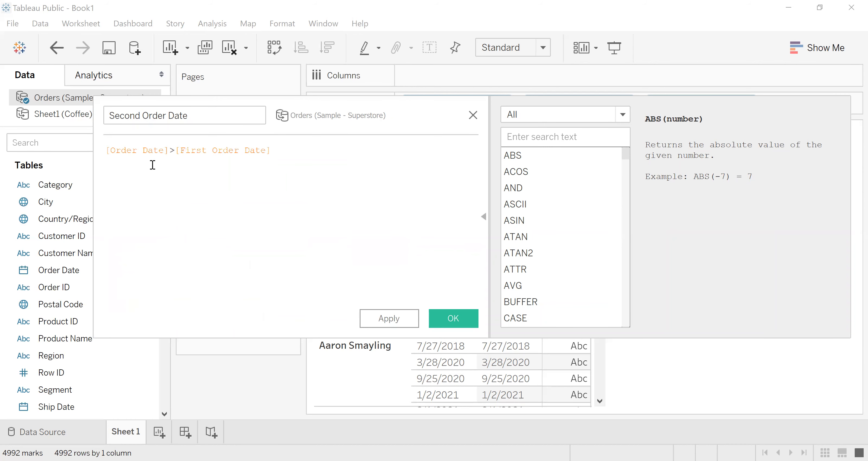
- Try to extend the condition into an IF statement that returns [Order Date] and closes with END
{"action": "left_click", "coordinate": [107, 150]}
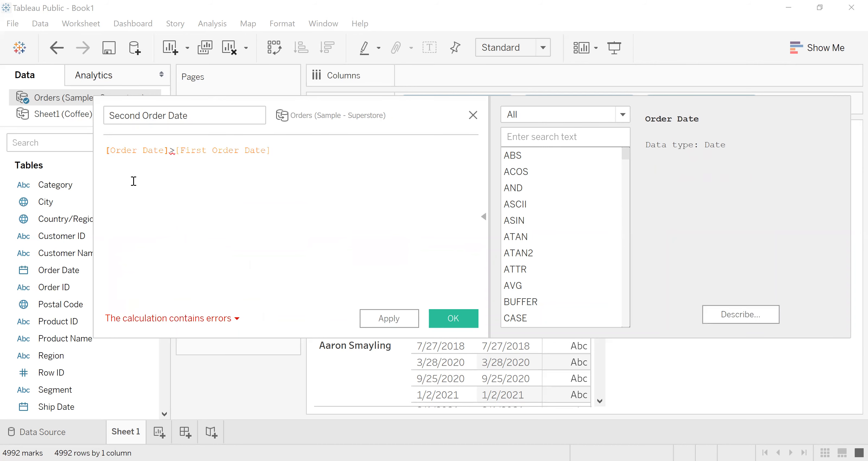
{"action": "type", "text": "if"}
{"action": "left_click", "coordinate": [310, 152]}
{"action": "type", "text": "t"}
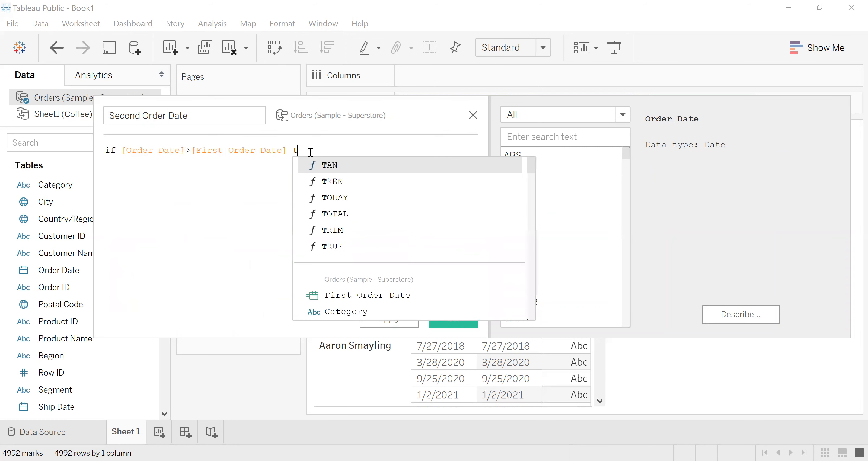
{"action": "type", "text": "hen order"}
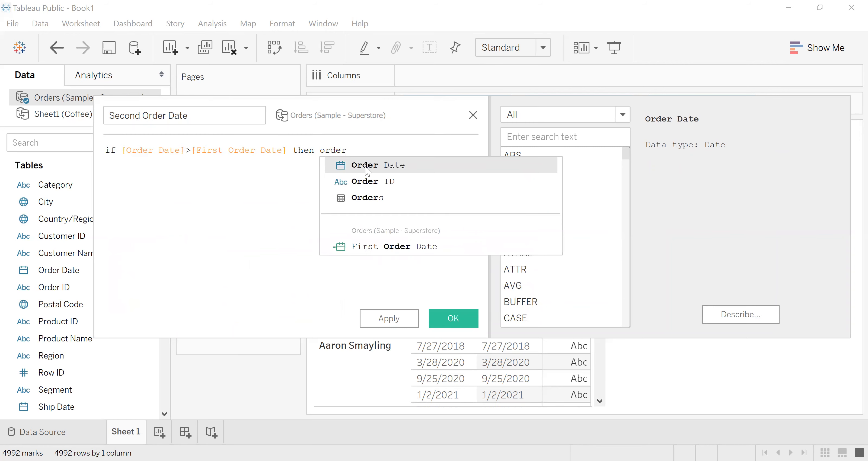
{"action": "left_click", "coordinate": [373, 170]}
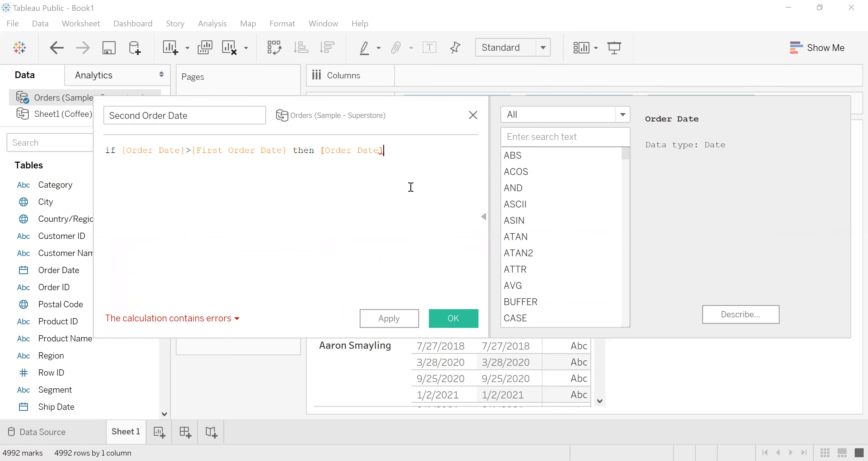
{"action": "type", "text": "end"}
{"action": "left_click", "coordinate": [418, 164]}
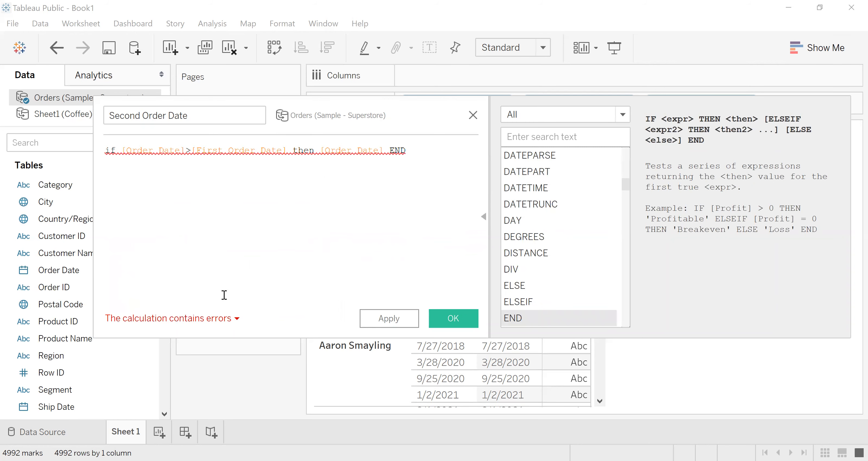
- Review the error details of the Second Order Date formula and close the calculation without saving it
{"action": "left_click", "coordinate": [237, 320]}
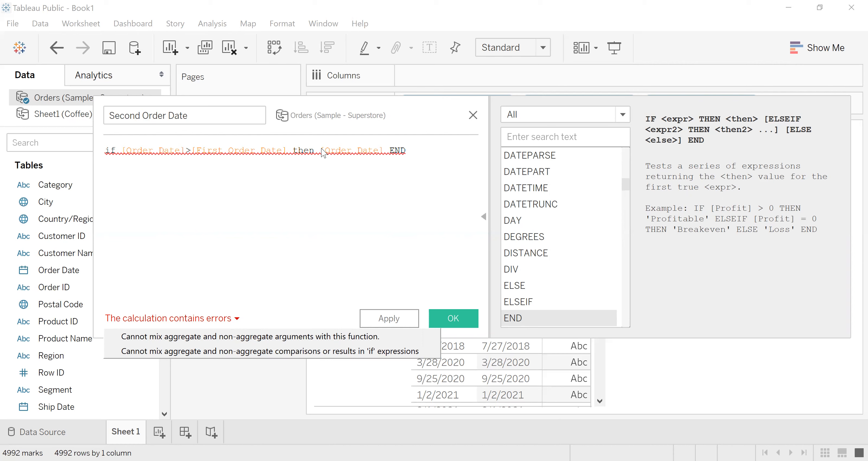
{"action": "left_click", "coordinate": [229, 182]}
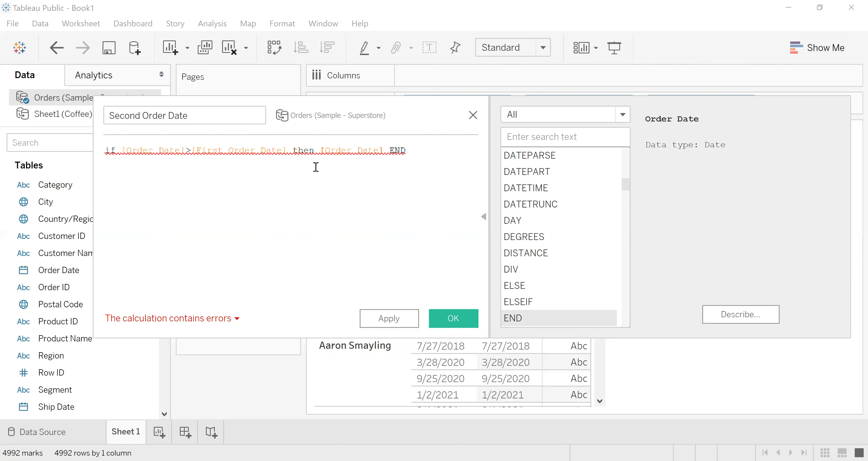
{"action": "left_click", "coordinate": [473, 115]}
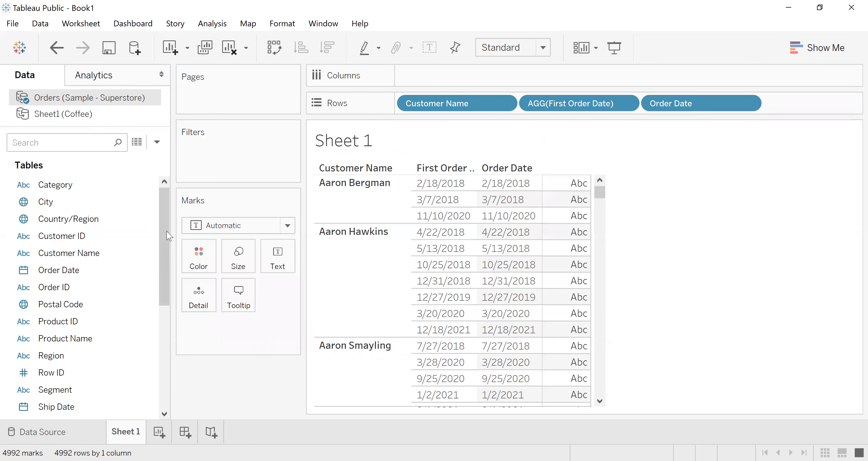
- Convert the First Order Date field to discrete in the data source's field list
{"action": "left_click_drag", "start_coordinate": [164, 229], "coordinate": [164, 336]}
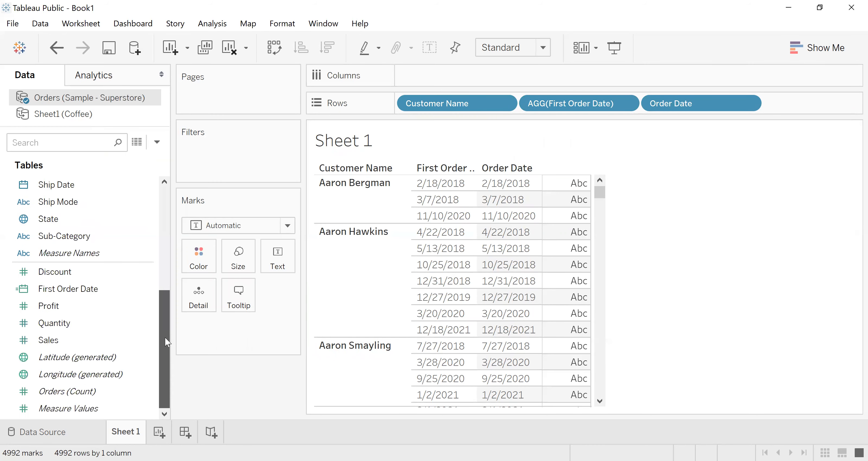
{"action": "right_click", "coordinate": [68, 289]}
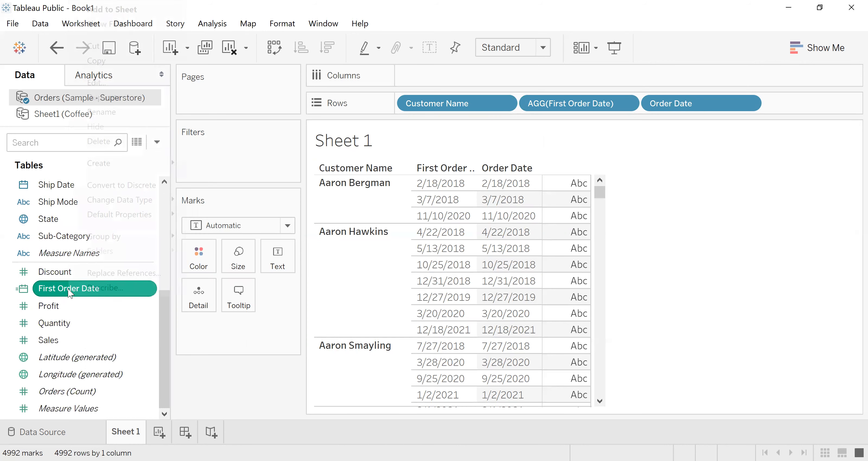
{"action": "left_click", "coordinate": [142, 188]}
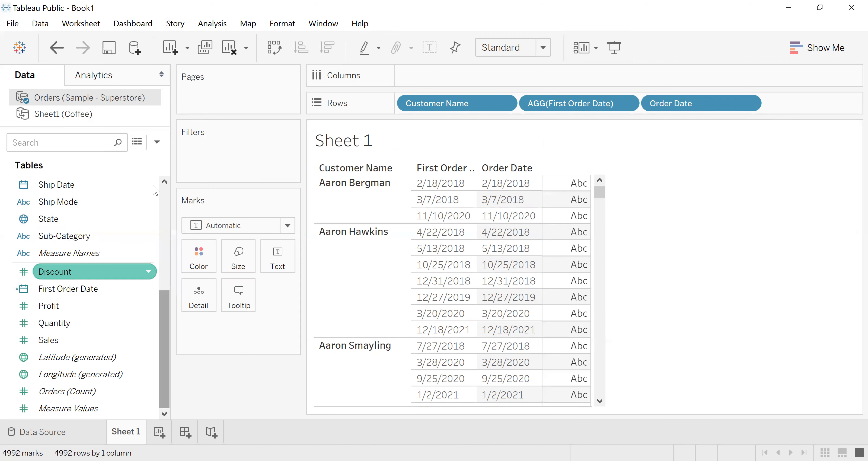
- Try another calculated field whose formula starts with if [Order Date]>[First Order Date]
{"action": "left_click", "coordinate": [157, 141]}
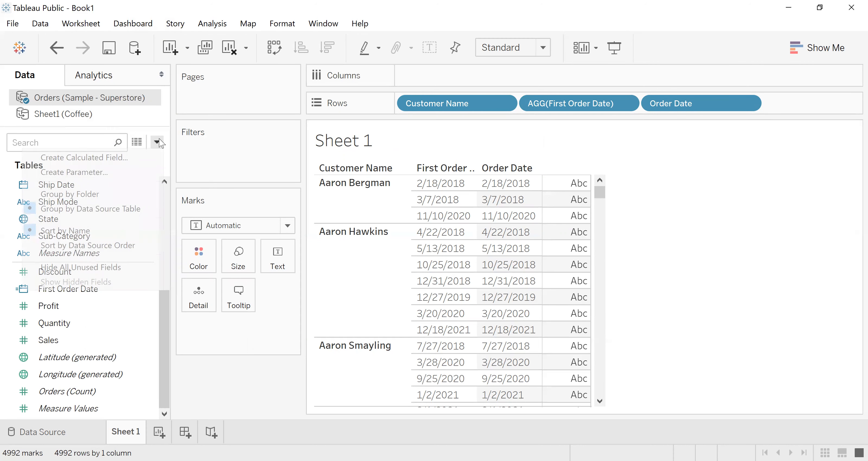
{"action": "left_click", "coordinate": [112, 158]}
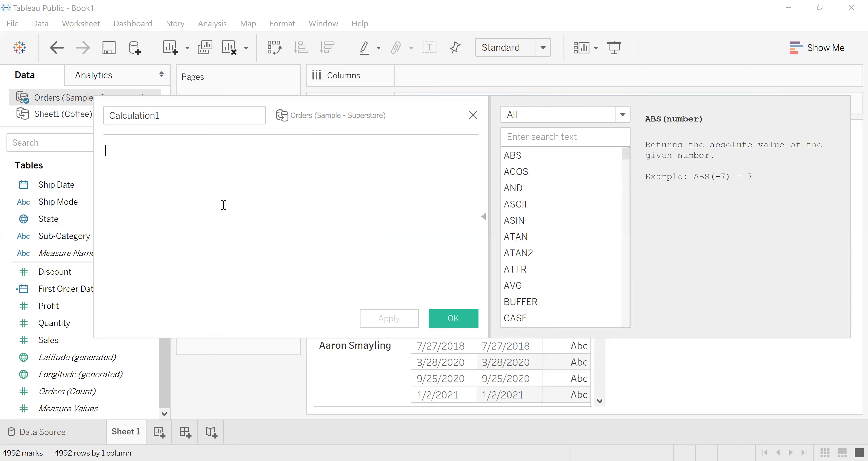
{"action": "type", "text": "if ored"}
{"action": "key", "text": "BackSpace"}
{"action": "key", "text": "BackSpace"}
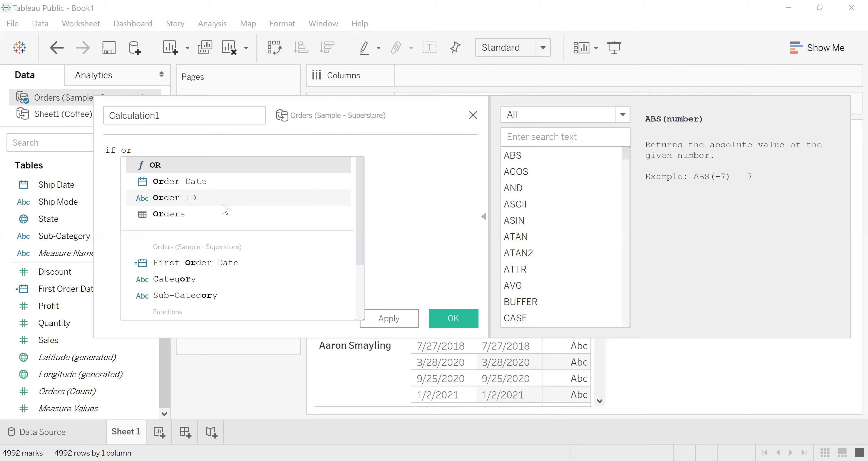
{"action": "double_click", "coordinate": [195, 182]}
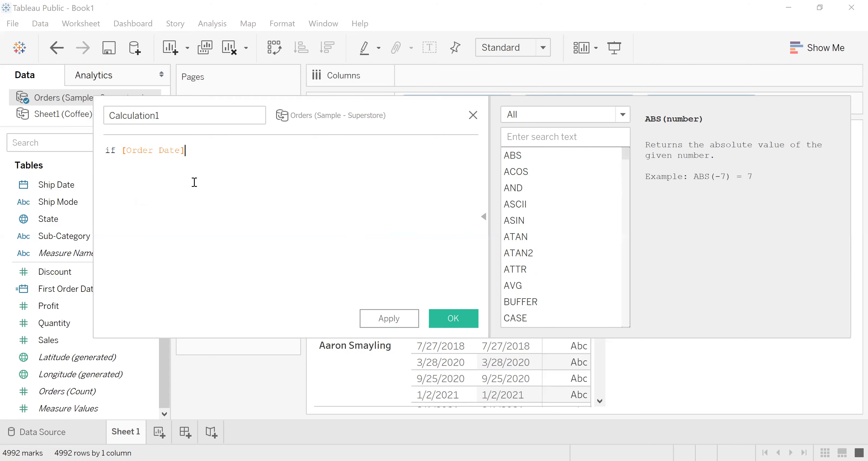
{"action": "type", "text": ">fi"}
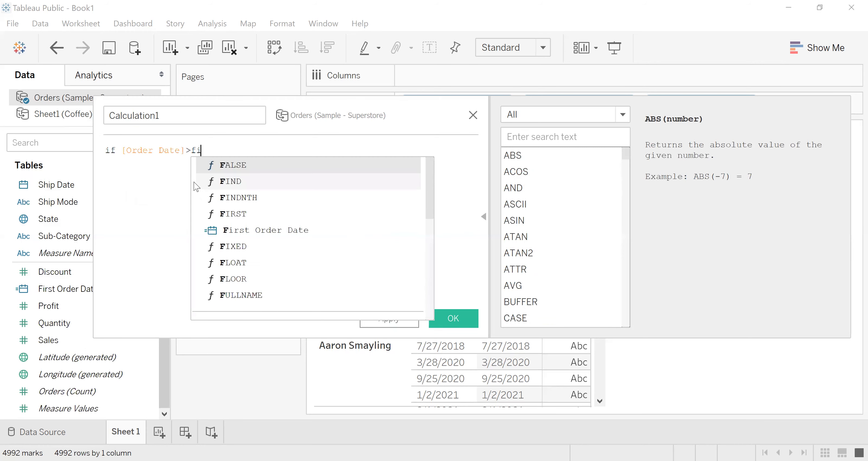
{"action": "type", "text": "rst"}
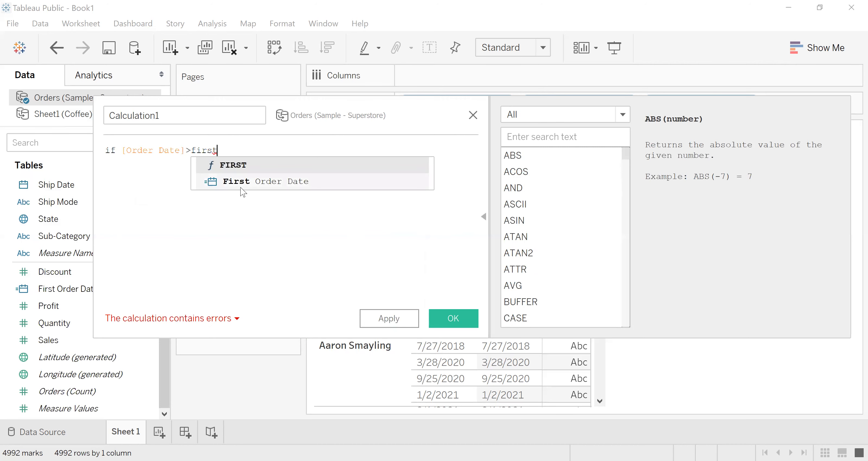
{"action": "double_click", "coordinate": [241, 186]}
- Try completing the formula with then [Order Date] END, and close the calculation without saving it
{"action": "type", "text": "t"}
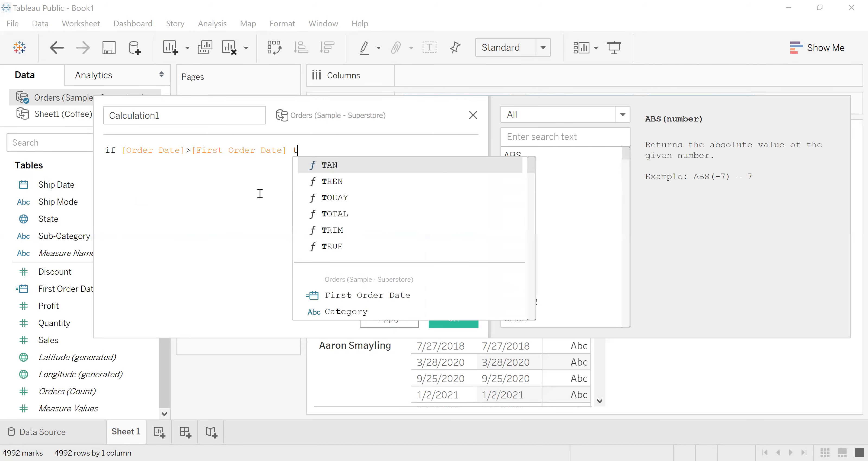
{"action": "type", "text": "hen or"}
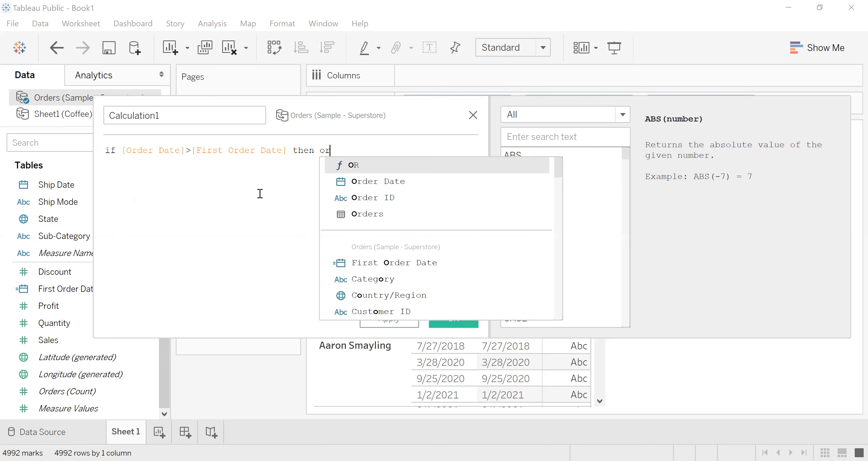
{"action": "type", "text": "d"}
{"action": "double_click", "coordinate": [361, 166]}
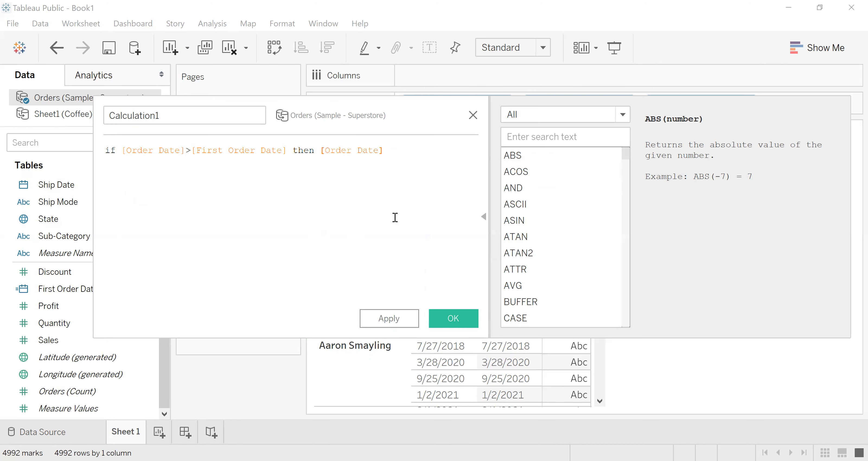
{"action": "type", "text": "en"}
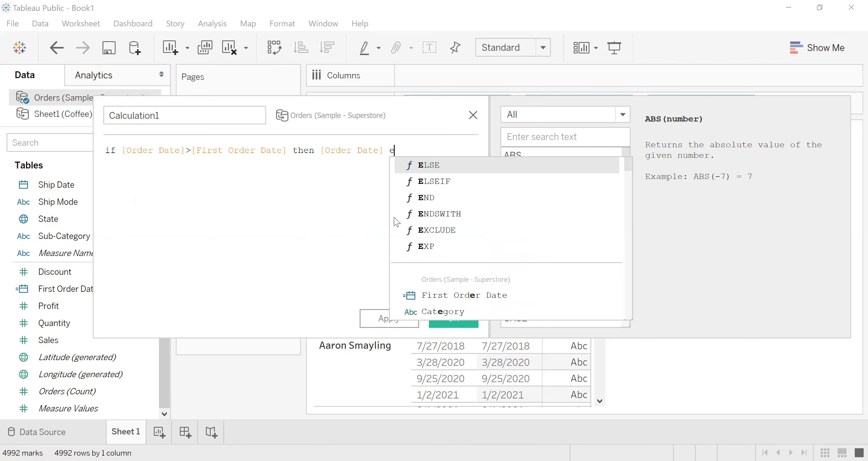
{"action": "type", "text": "d"}
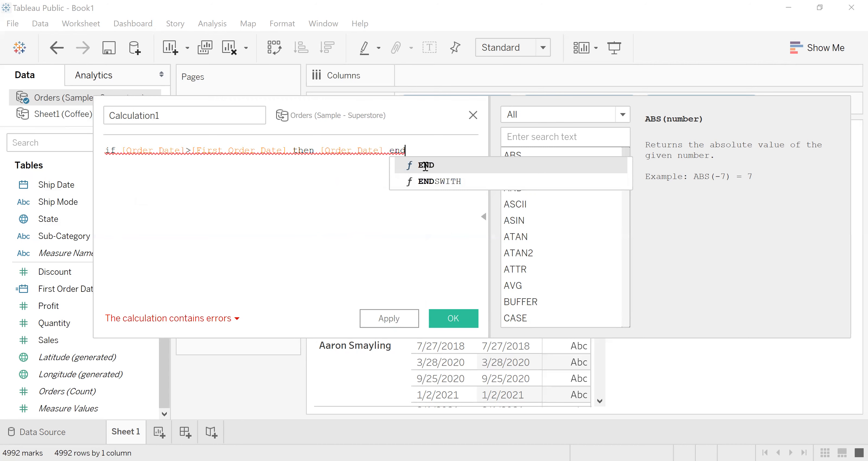
{"action": "double_click", "coordinate": [426, 167]}
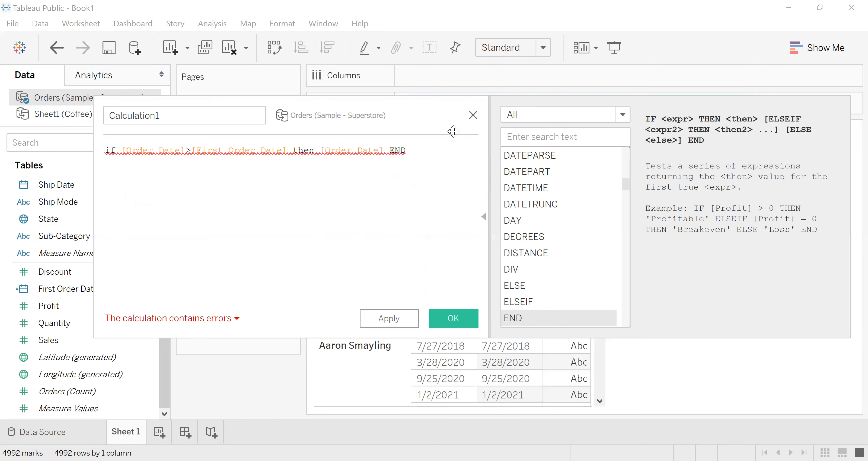
{"action": "left_click", "coordinate": [472, 116]}
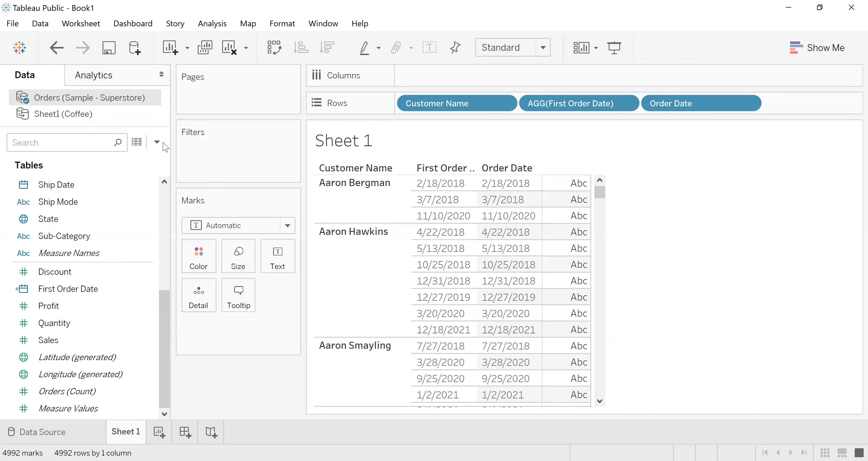
- Open the First Order Date calculation for editing and replace its min function with a FIXED expression
{"action": "left_click", "coordinate": [60, 289]}
{"action": "right_click", "coordinate": [60, 289]}
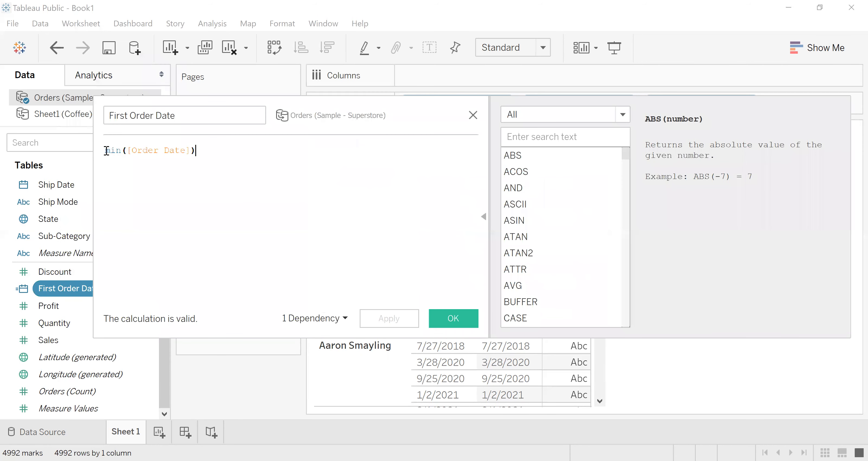
{"action": "left_click", "coordinate": [106, 150]}
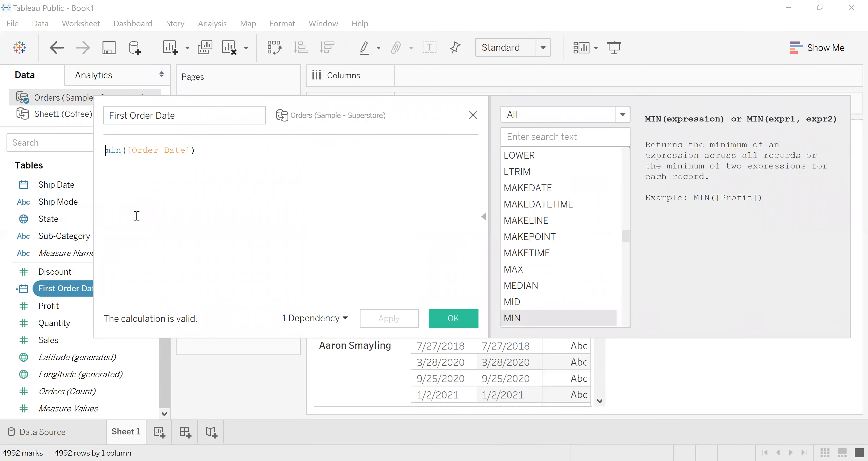
{"action": "type", "text": "fix"}
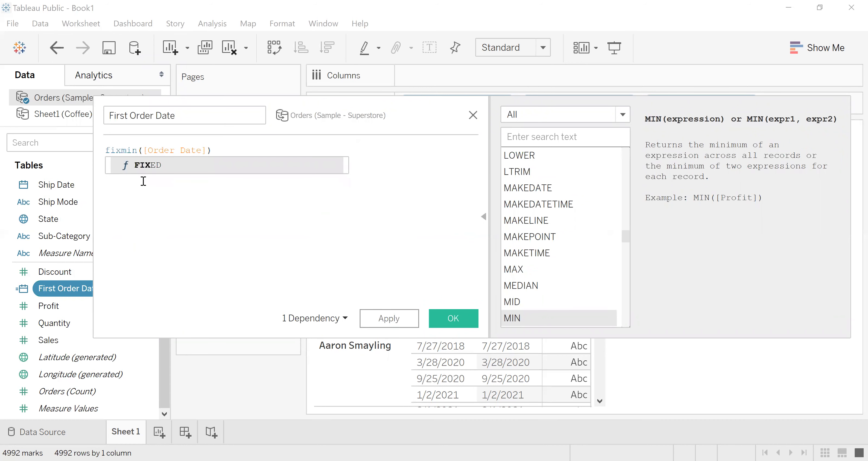
{"action": "key", "text": "Delete"}
{"action": "key", "text": "Delete"}
{"action": "key", "text": "Delete"}
{"action": "key", "text": "Return"}
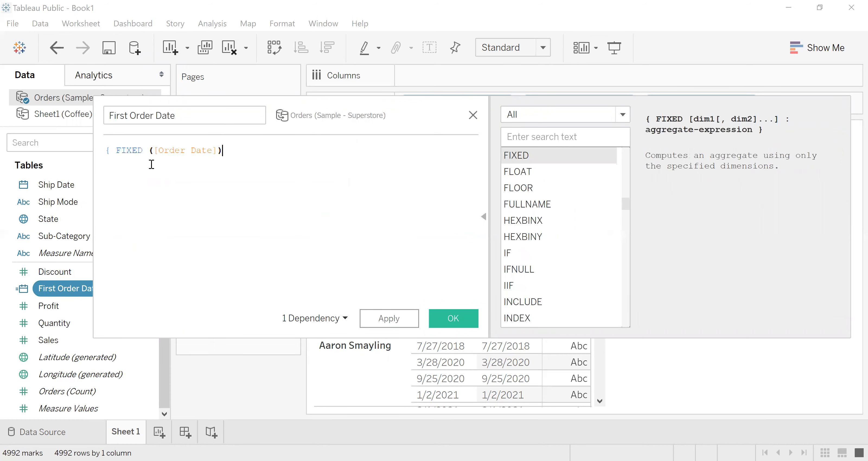
- Insert [Customer Name] followed by a colon as the FIXED dimension, before ([Order Date])
{"action": "left_click", "coordinate": [143, 151]}
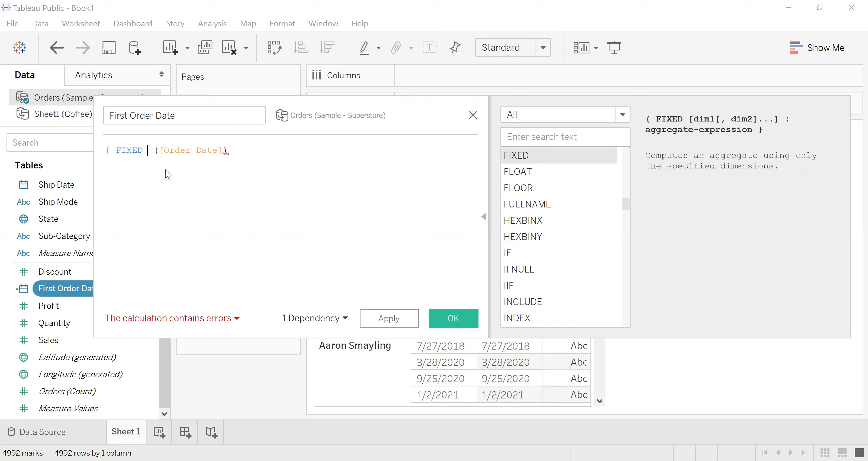
{"action": "type", "text": "cus"}
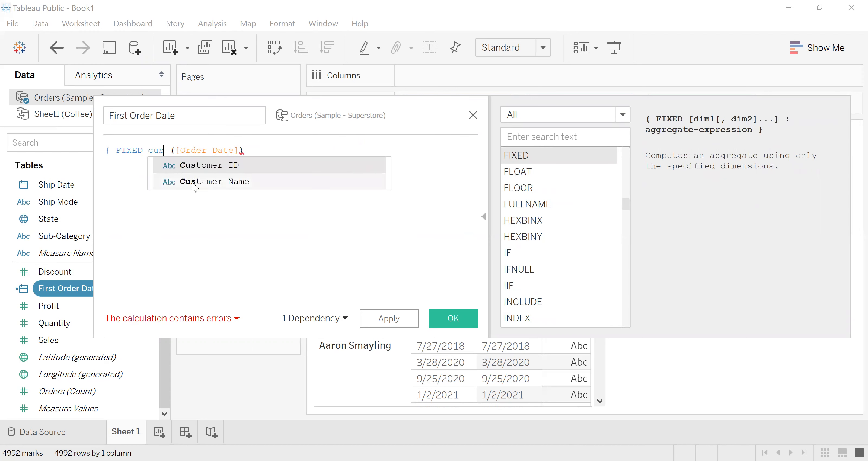
{"action": "left_click", "coordinate": [232, 182]}
{"action": "type", "text": ":"}
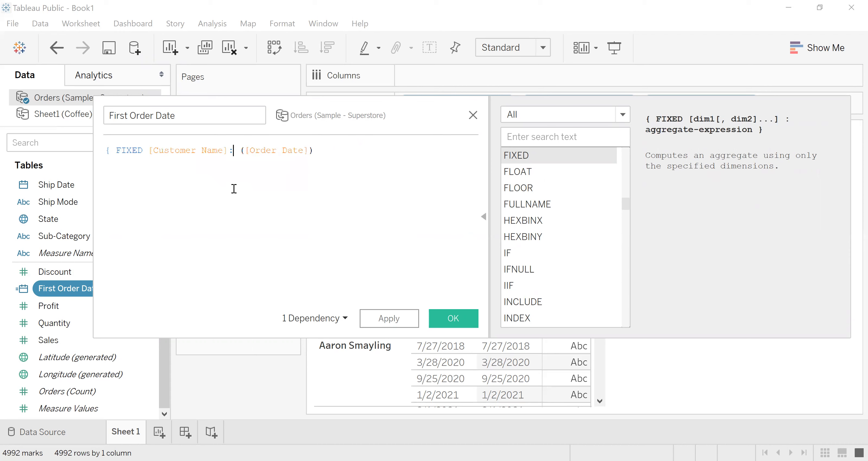
- Complete the First Order Date formula as { FIXED [Customer Name]: min([Order Date])} and save the calculation
{"action": "key", "text": "Right"}
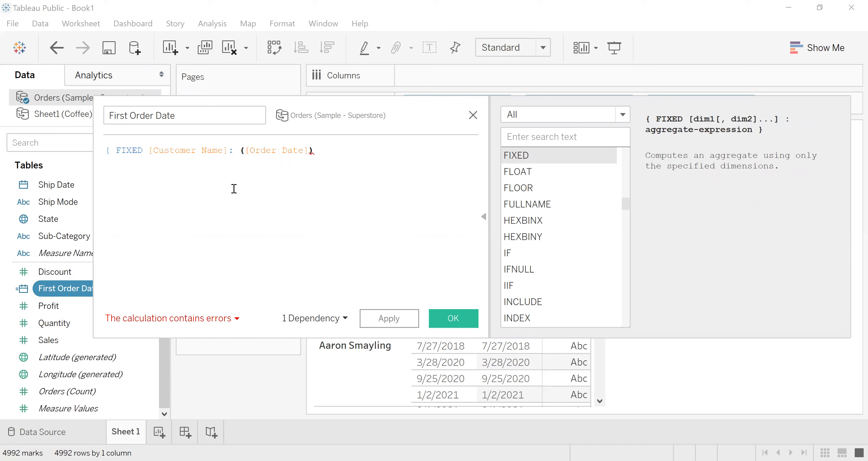
{"action": "type", "text": "min"}
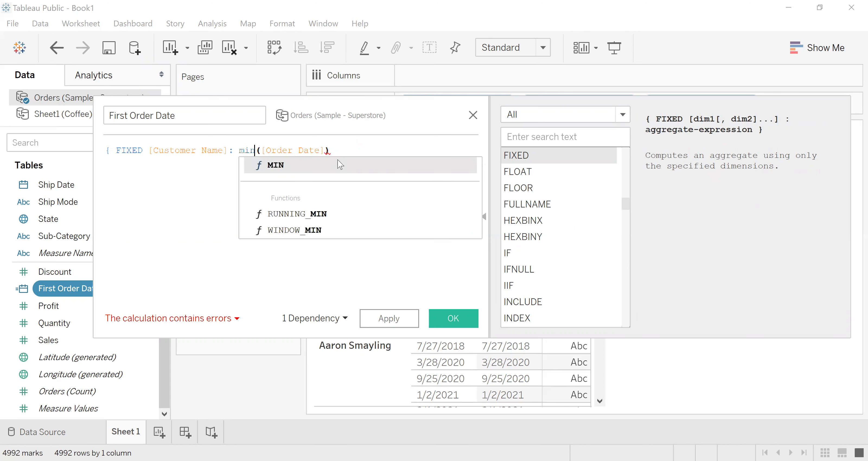
{"action": "left_click", "coordinate": [336, 149]}
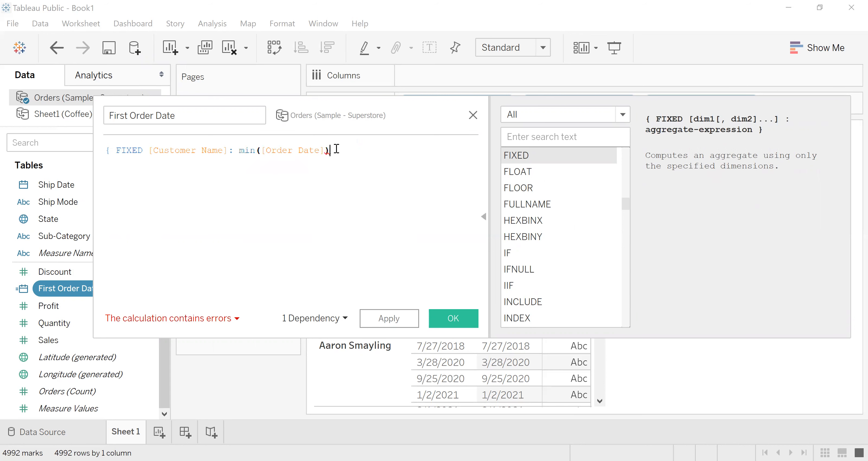
{"action": "type", "text": "}"}
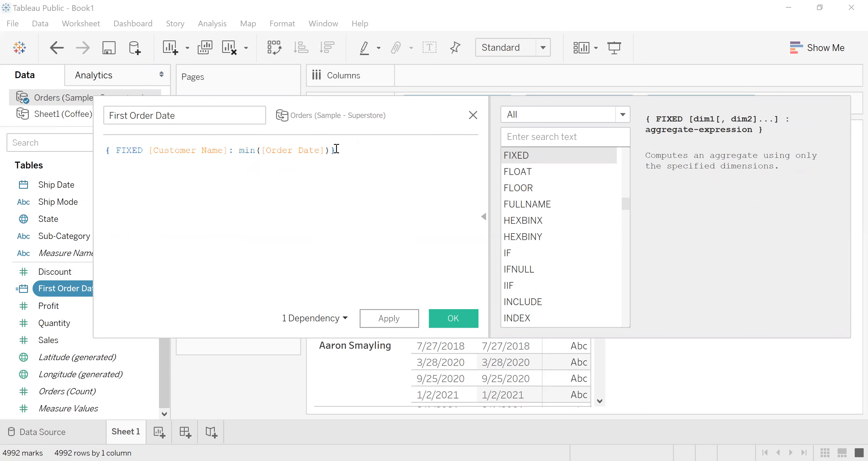
{"action": "left_click", "coordinate": [459, 319]}
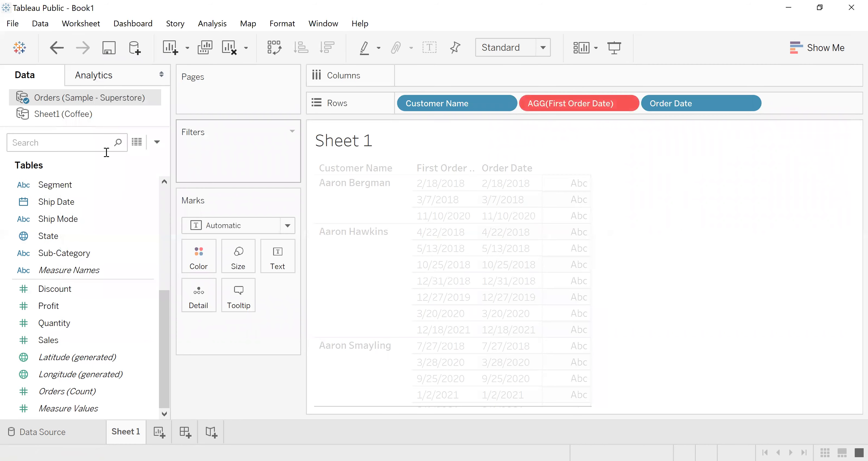
- Remove the invalid AGG(First Order Date) pill from Rows and place the First Order Date field after Order Date
{"action": "left_click", "coordinate": [625, 102]}
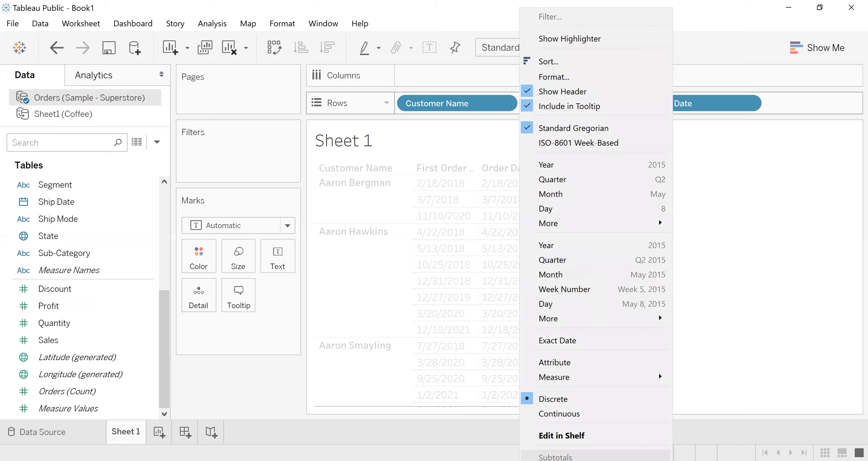
{"action": "left_click", "coordinate": [555, 460]}
{"action": "left_click_drag", "start_coordinate": [164, 305], "coordinate": [168, 202]}
{"action": "left_click", "coordinate": [67, 270]}
{"action": "left_click_drag", "start_coordinate": [373, 163], "coordinate": [675, 107]}
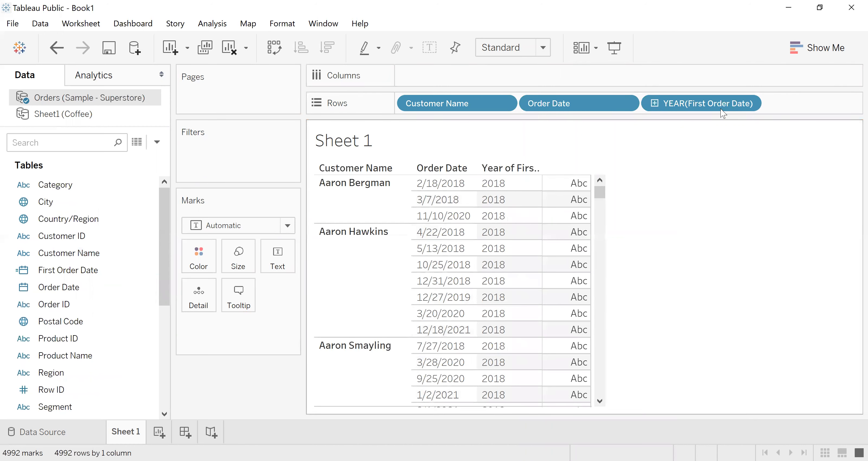
- Display First Order Date in Rows as an exact date and make it discrete
{"action": "left_click", "coordinate": [745, 103]}
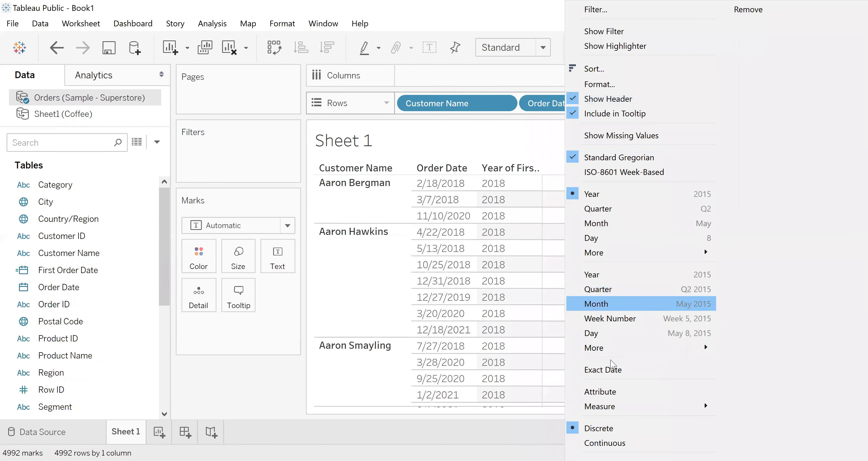
{"action": "left_click", "coordinate": [601, 369]}
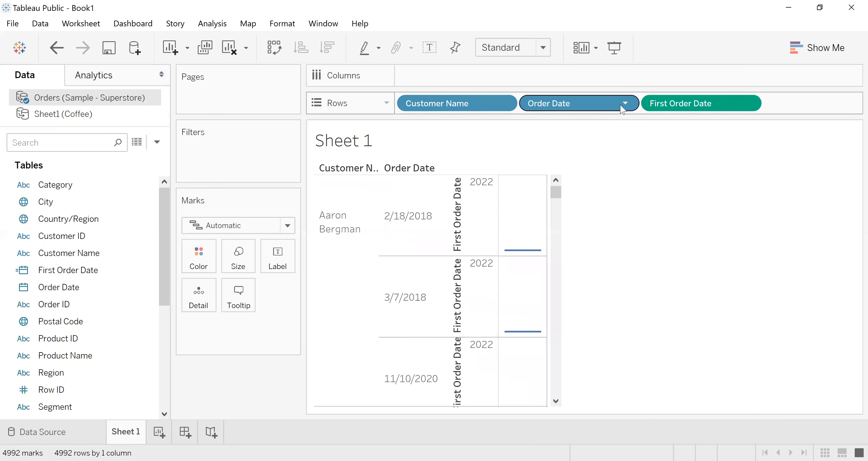
{"action": "left_click", "coordinate": [744, 102]}
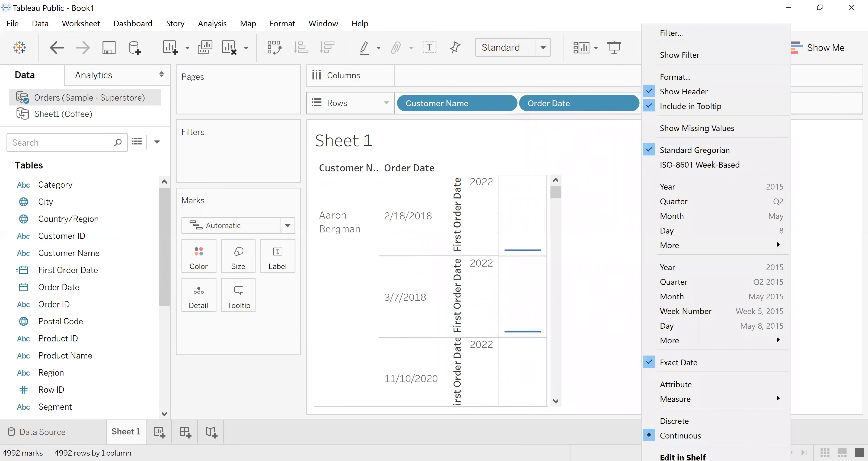
{"action": "left_click", "coordinate": [682, 421]}
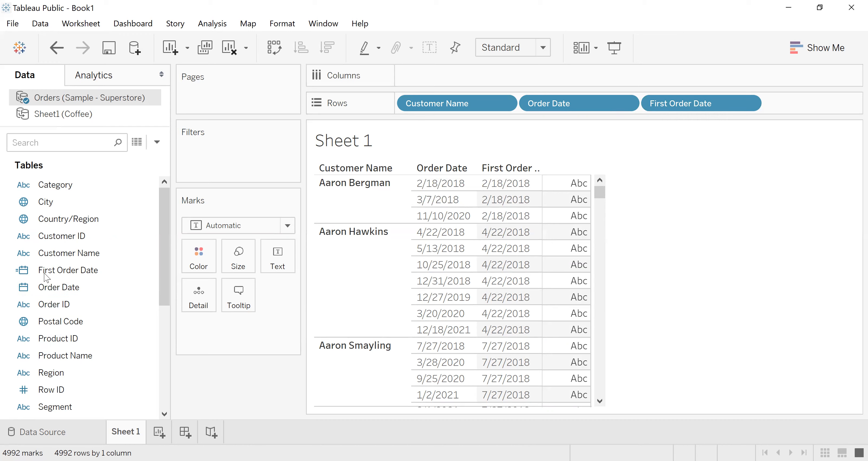
- Review the FIXED formula of the First Order Date calculation and close it without changes
{"action": "left_click", "coordinate": [52, 278]}
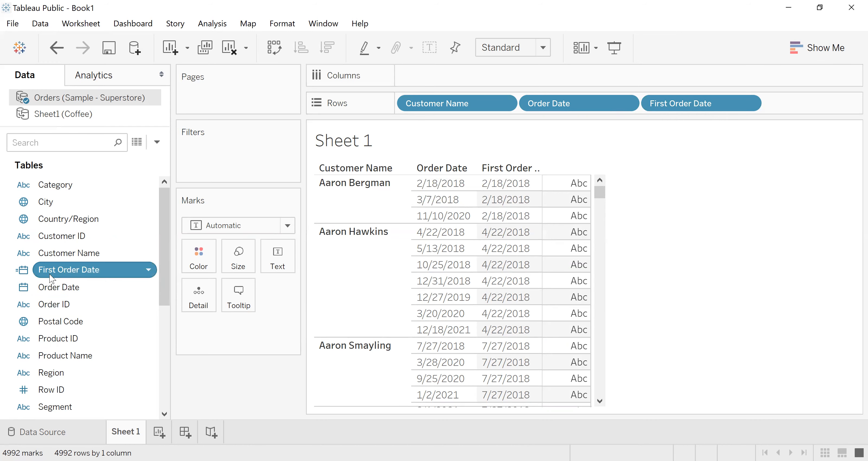
{"action": "right_click", "coordinate": [51, 278]}
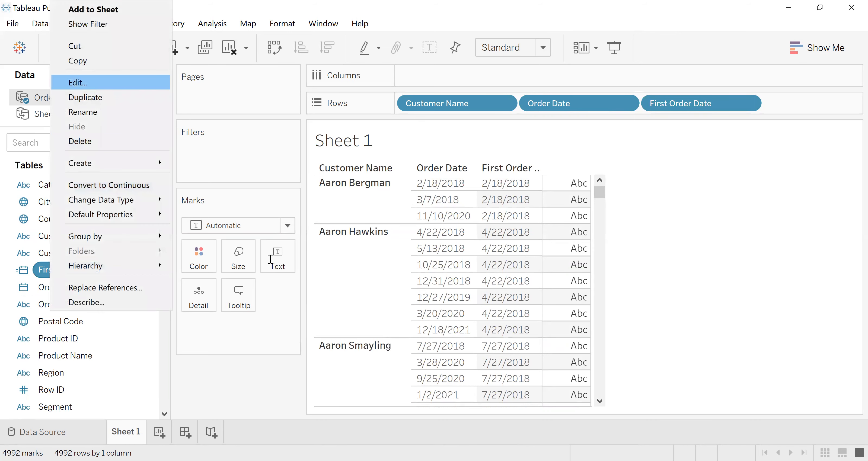
{"action": "key", "text": "Return"}
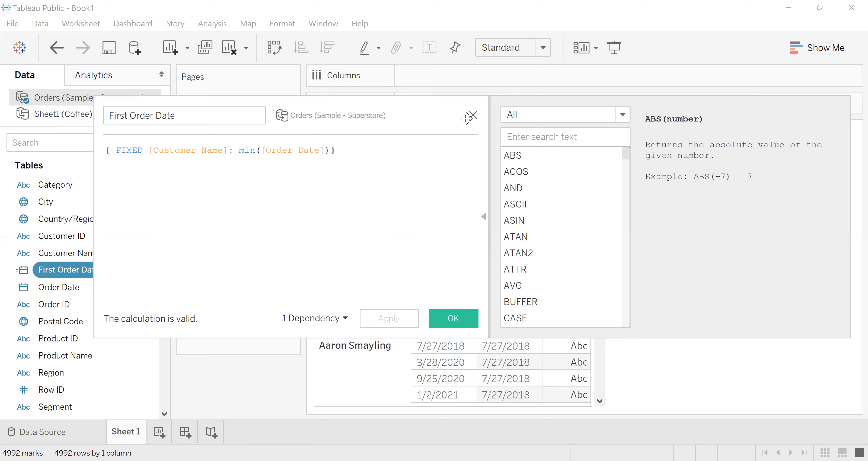
{"action": "left_click", "coordinate": [459, 318]}
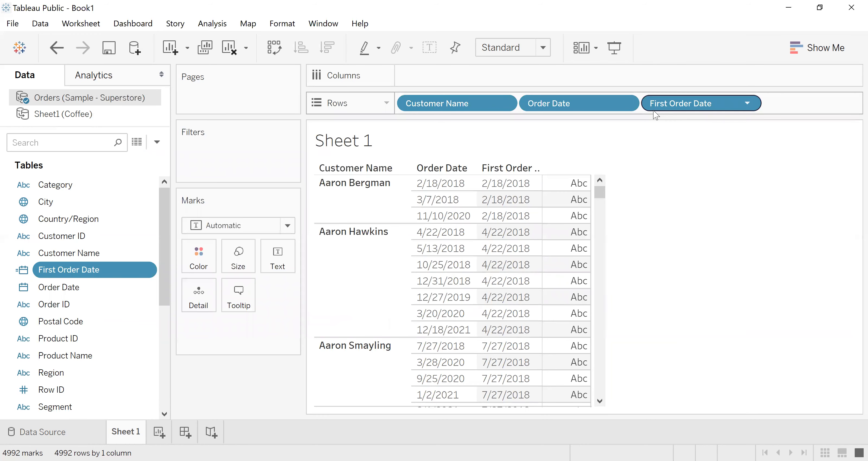
- Create a new calculated field named Second Order Date
{"action": "left_click", "coordinate": [156, 142]}
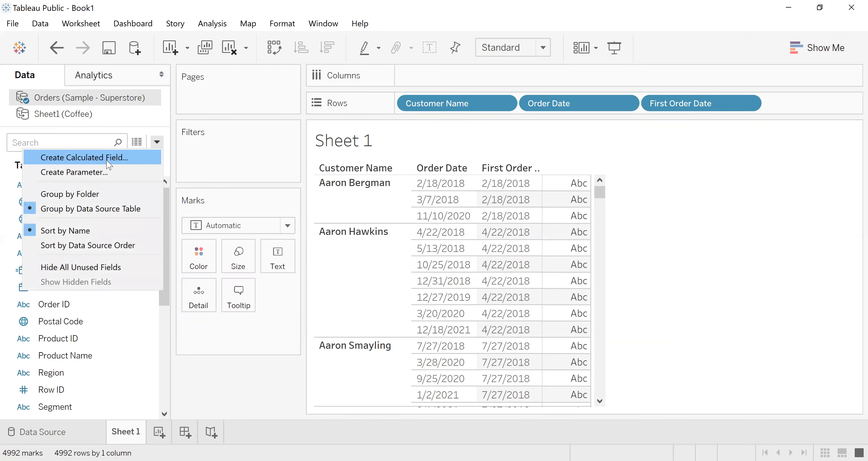
{"action": "left_click", "coordinate": [109, 165]}
{"action": "type", "text": "Second"}
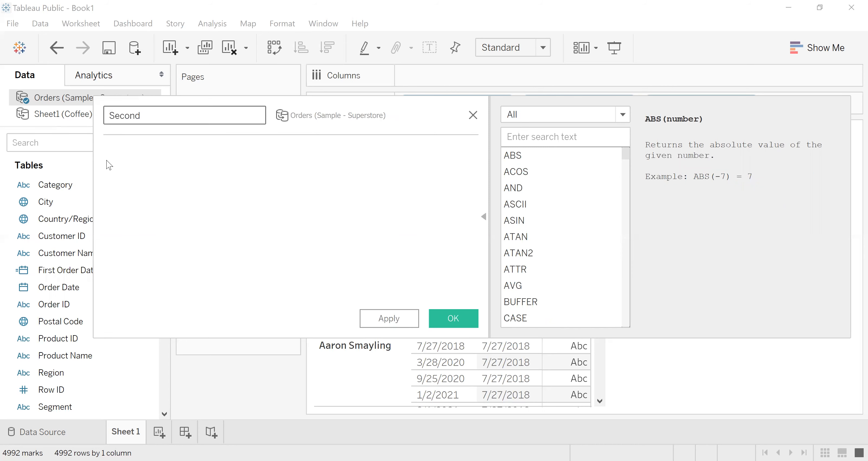
{"action": "type", "text": "Order Date"}
{"action": "left_click", "coordinate": [143, 168]}
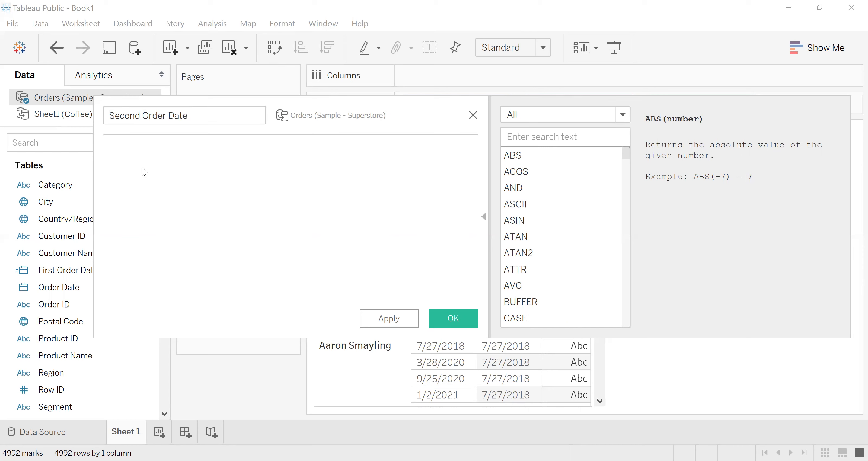
- Begin the Second Order Date formula with the condition if [Order Date]> [First Order Date]
{"action": "type", "text": "if or"}
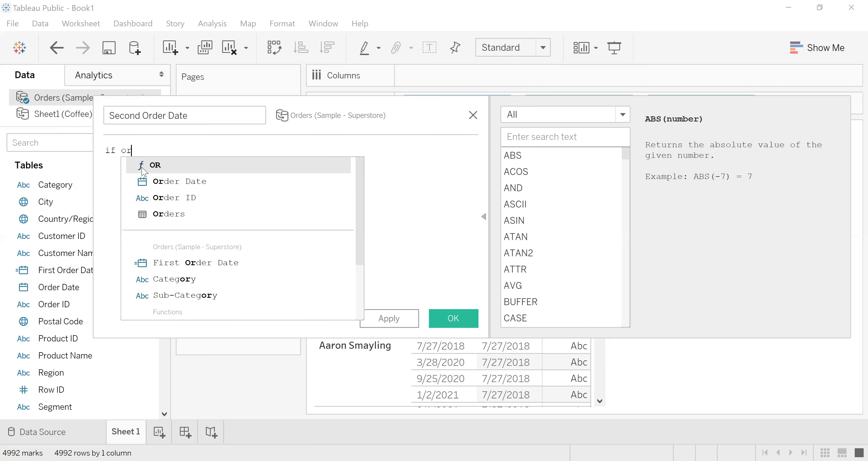
{"action": "type", "text": "d"}
{"action": "left_click", "coordinate": [172, 165]}
{"action": "type", "text": "> f"}
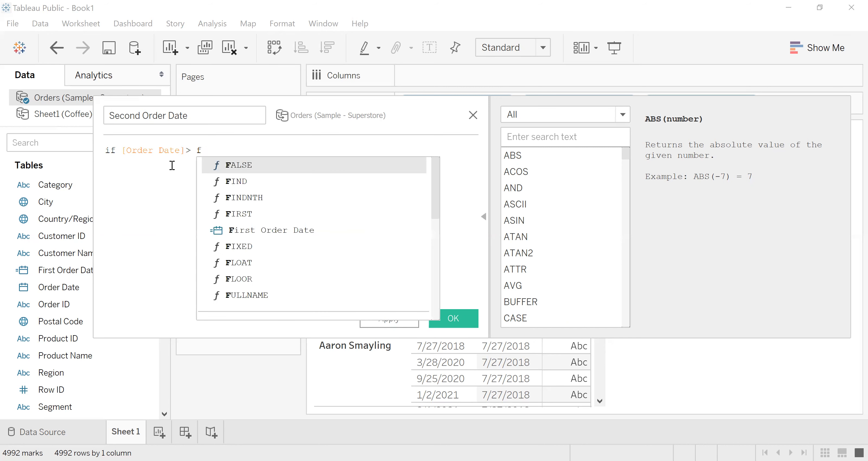
{"action": "type", "text": "irst"}
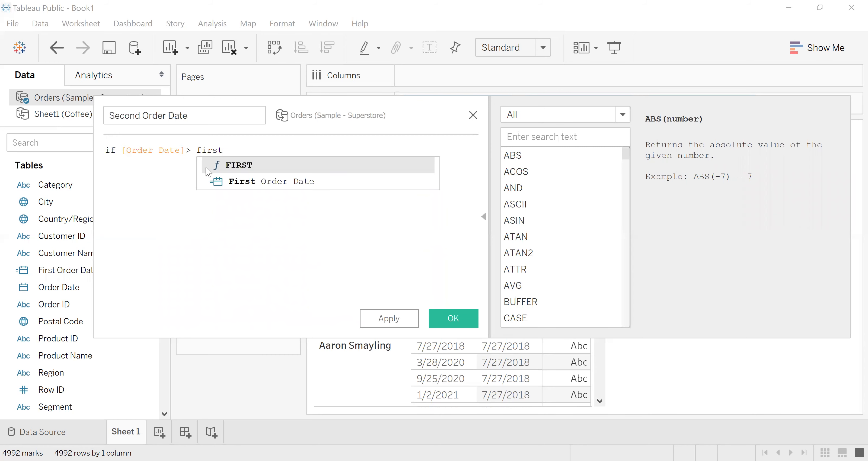
{"action": "double_click", "coordinate": [248, 187]}
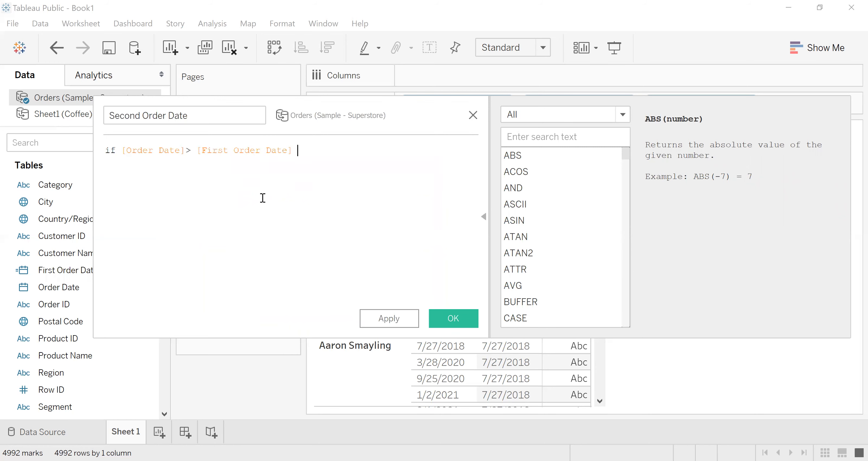
- Finish the formula with then [Order Date] END and save the Second Order Date calculation
{"action": "type", "text": "then order"}
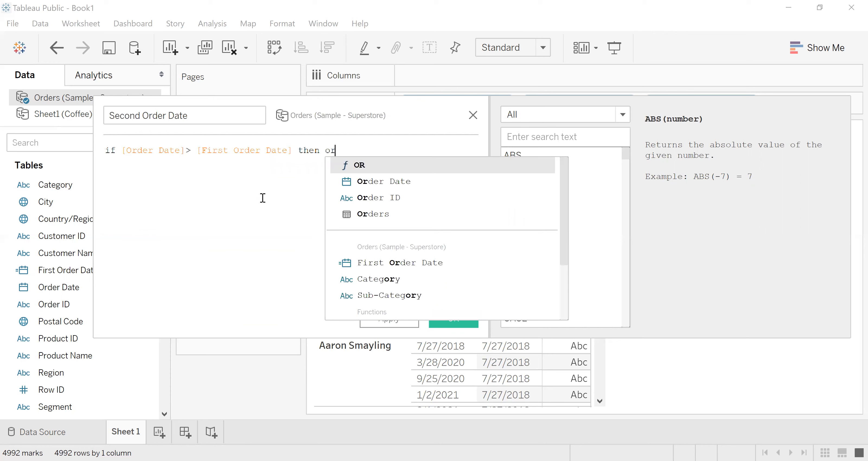
{"action": "key", "text": "BackSpace"}
{"action": "type", "text": "r"}
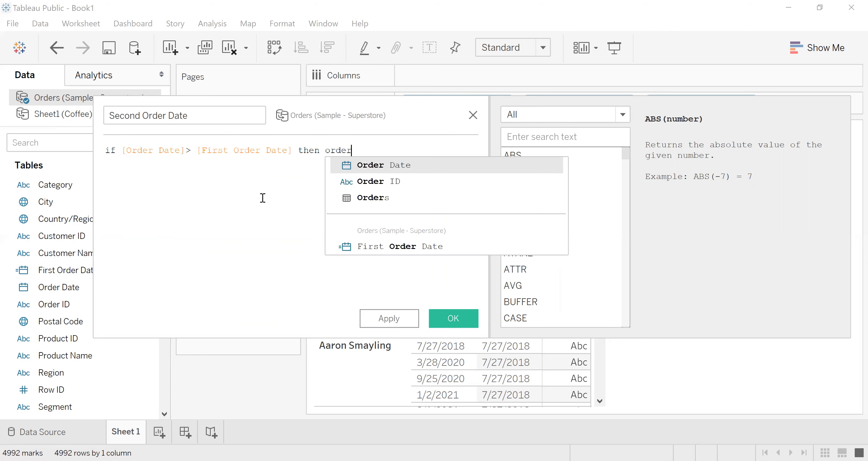
{"action": "double_click", "coordinate": [396, 167]}
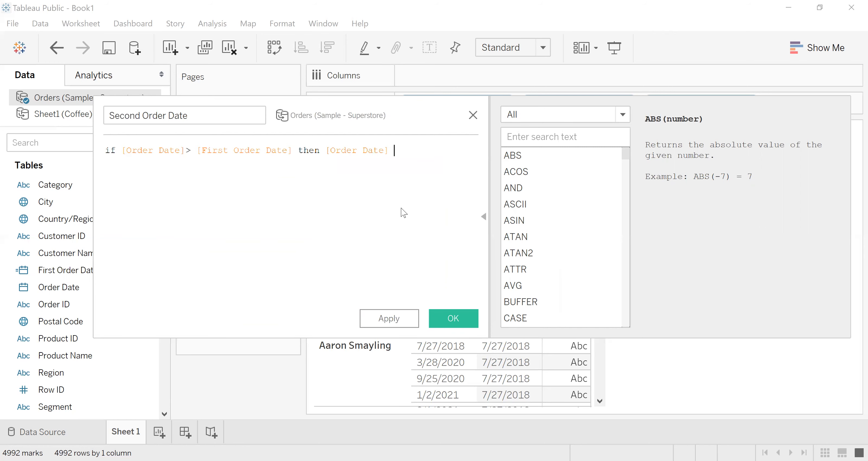
{"action": "type", "text": "end"}
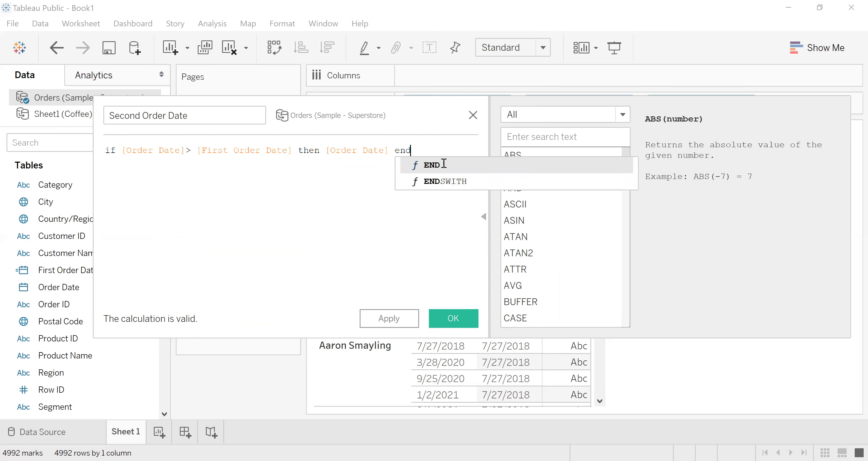
{"action": "double_click", "coordinate": [443, 164]}
{"action": "left_click", "coordinate": [106, 150]}
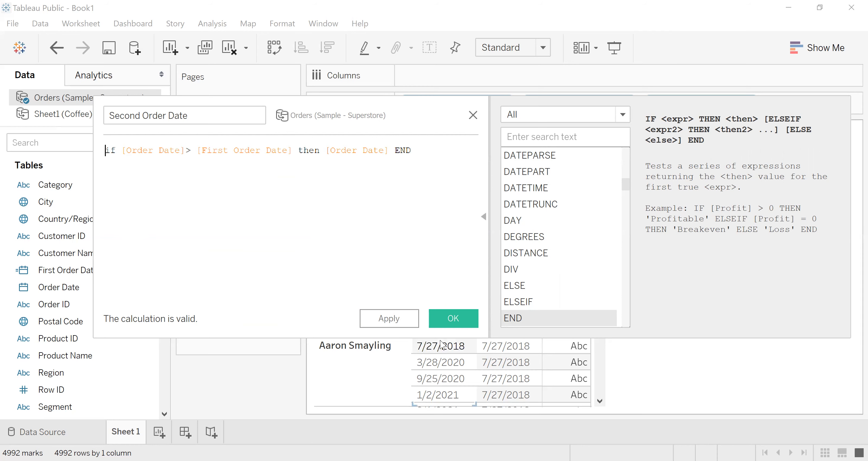
{"action": "left_click", "coordinate": [443, 321]}
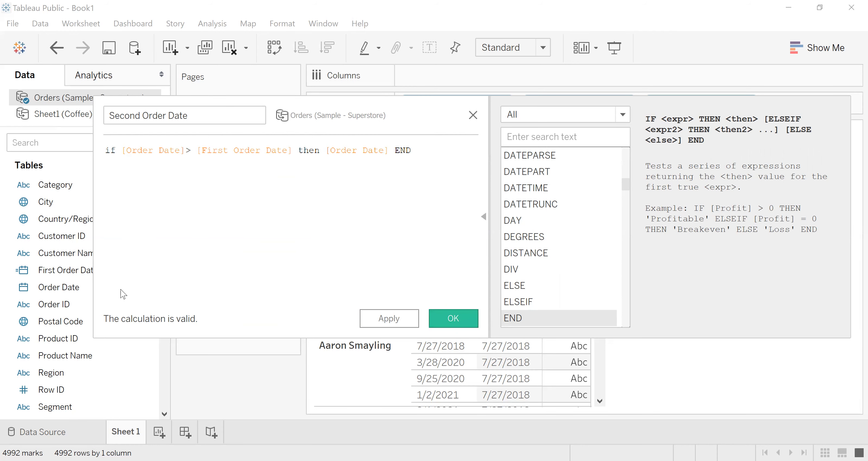
- Add Second Order Date to Rows after First Order Date and show it as a discrete exact date
{"action": "left_click_drag", "start_coordinate": [59, 408], "coordinate": [811, 108]}
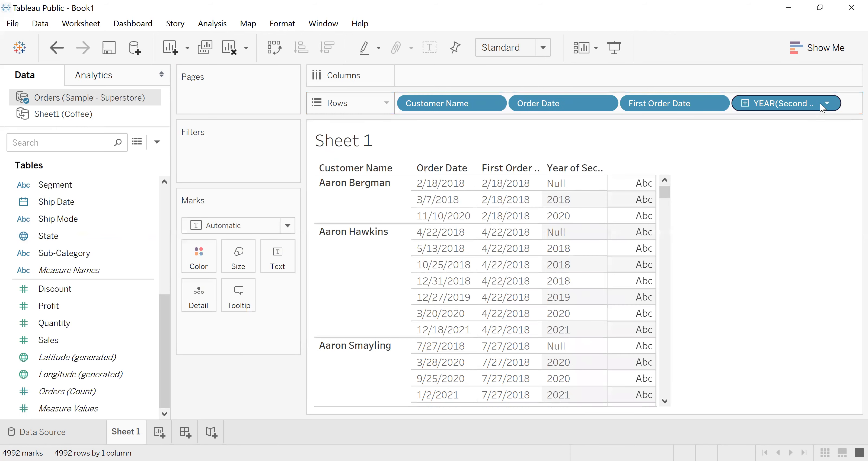
{"action": "left_click", "coordinate": [825, 103]}
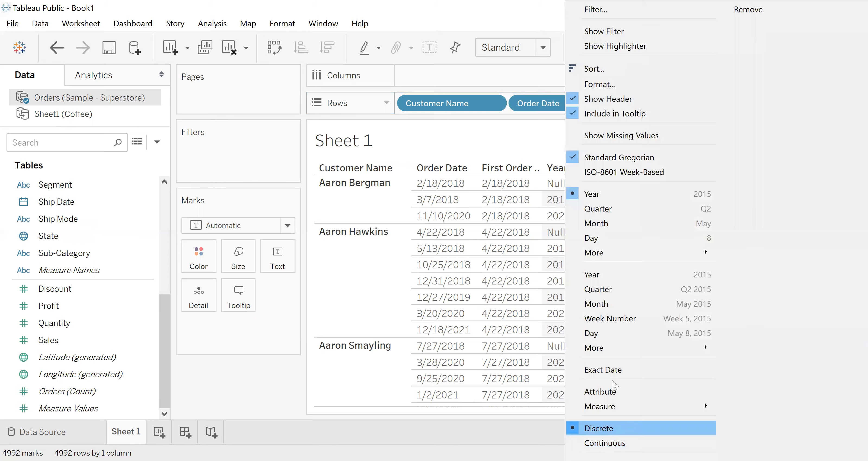
{"action": "left_click", "coordinate": [842, 195]}
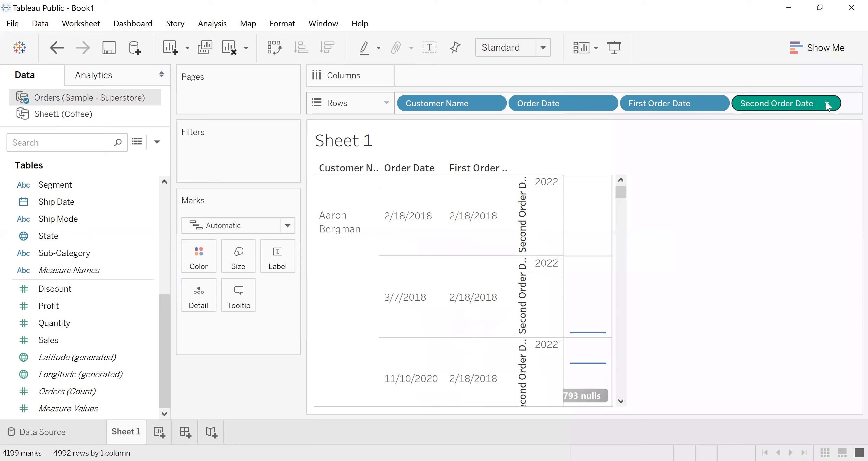
{"action": "left_click", "coordinate": [827, 105]}
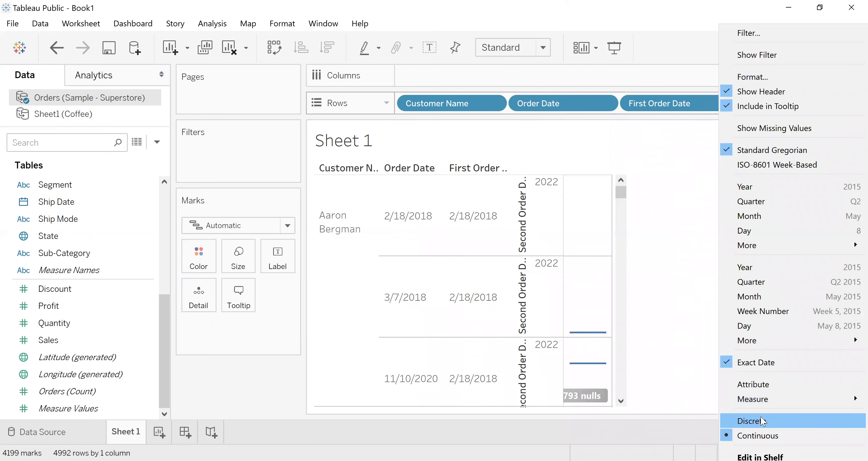
{"action": "left_click", "coordinate": [760, 416]}
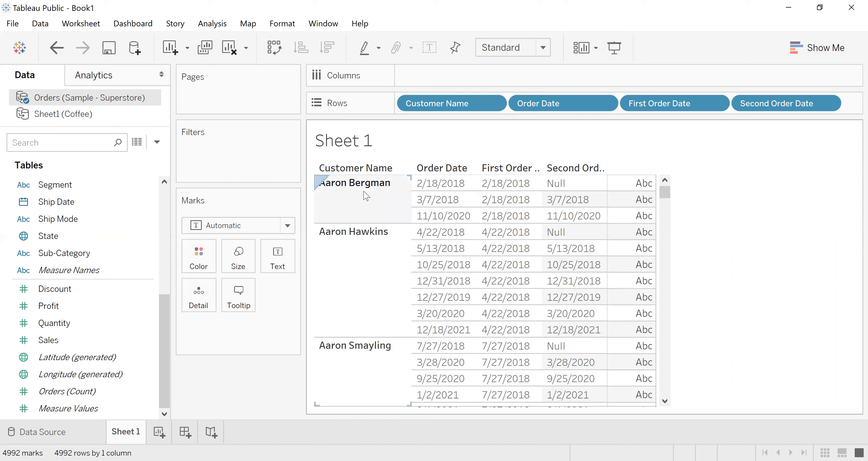
- Open the Second Order Date calculation for editing and wrap its whole IF expression in min( )
{"action": "left_click", "coordinate": [157, 142]}
{"action": "left_click", "coordinate": [46, 299]}
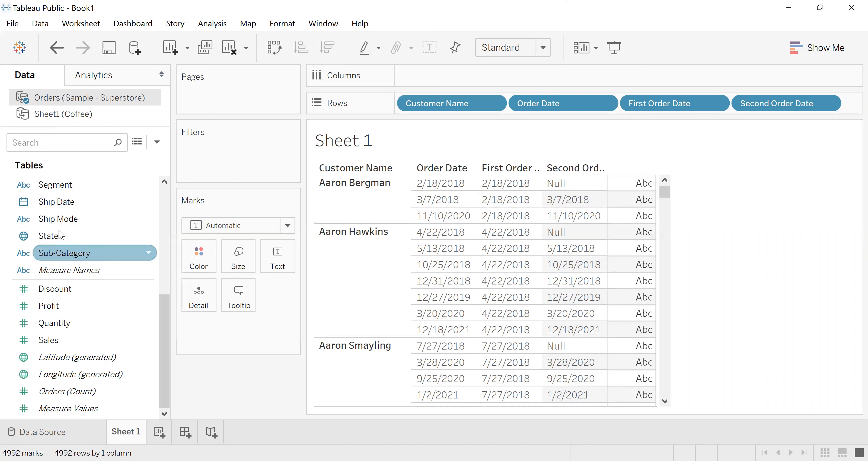
{"action": "left_click_drag", "start_coordinate": [165, 315], "coordinate": [165, 277]}
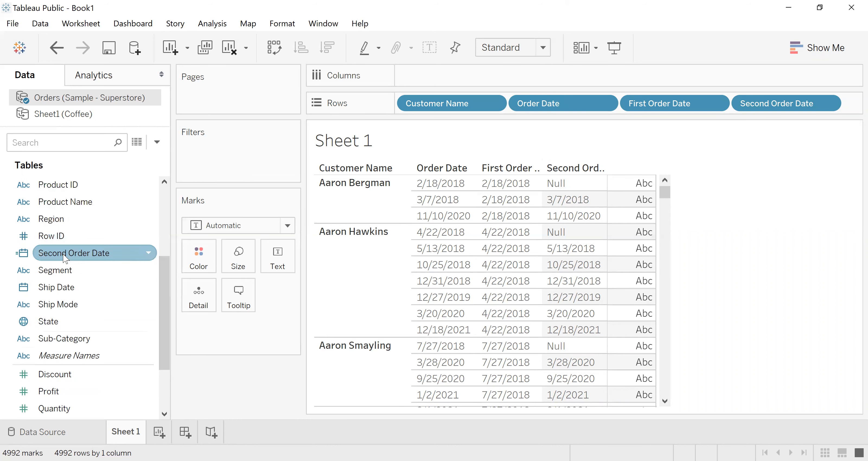
{"action": "right_click", "coordinate": [63, 254]}
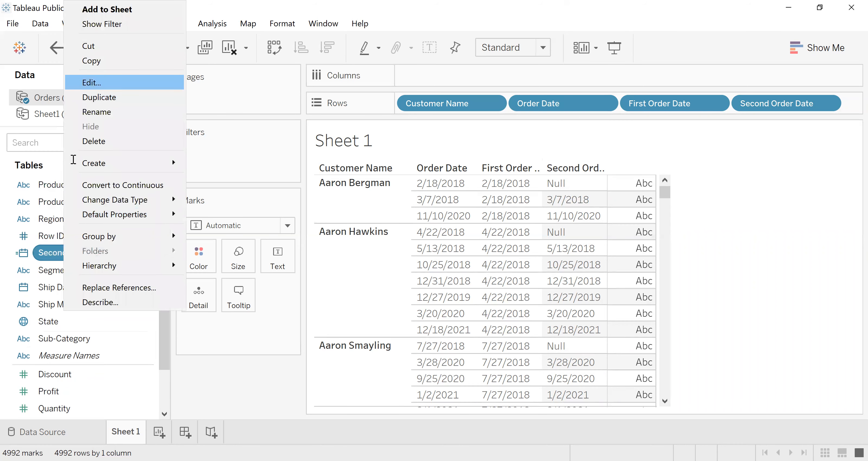
{"action": "left_click", "coordinate": [91, 84]}
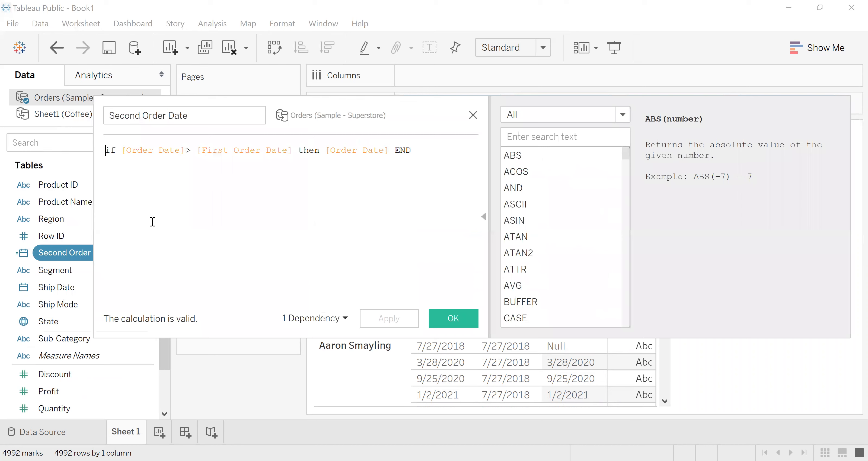
{"action": "type", "text": "min("}
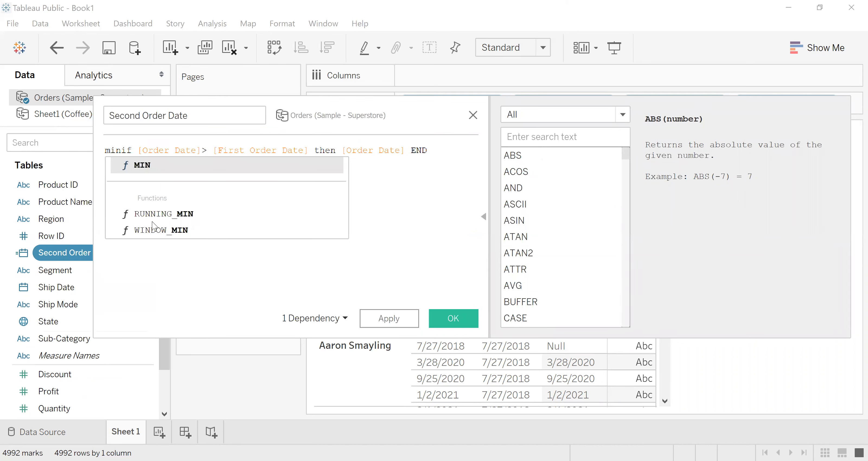
{"action": "left_click", "coordinate": [438, 149]}
{"action": "type", "text": ")"}
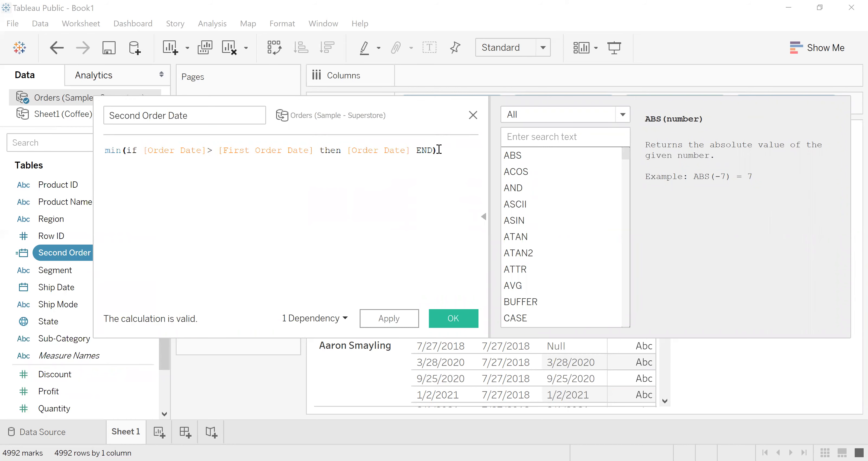
- Begin the Second Order Date formula with { FIXED [Customer Name]: ahead of the parenthesised IF expression
{"action": "key", "text": "Home"}
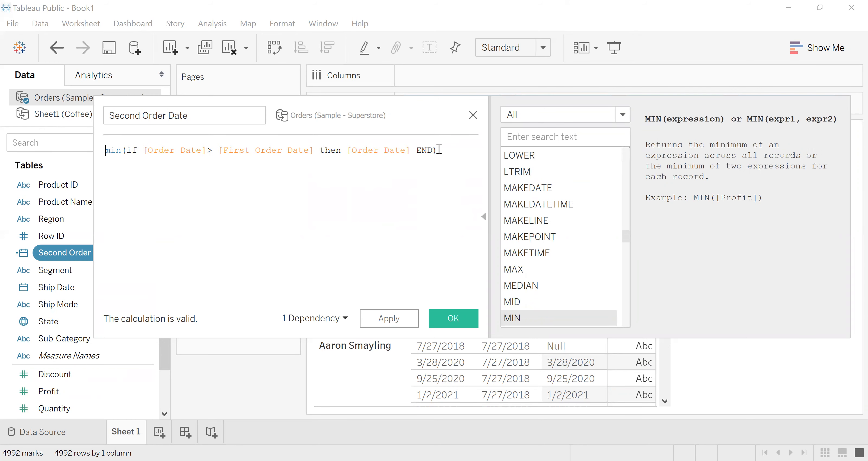
{"action": "type", "text": "fi"}
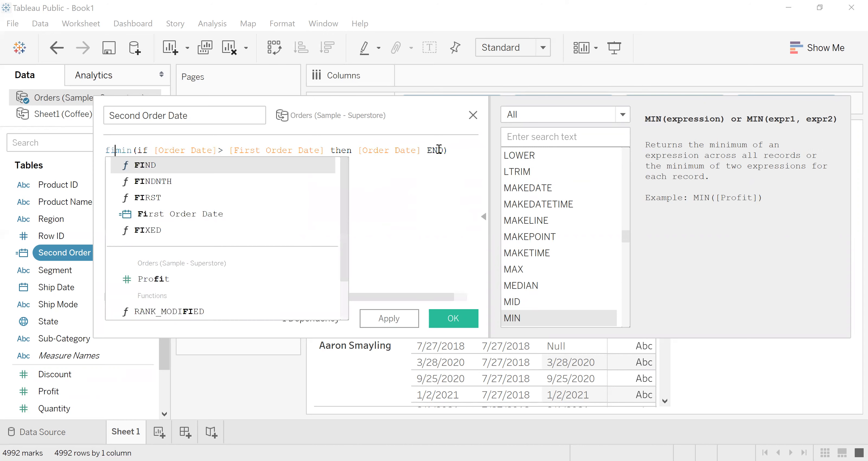
{"action": "type", "text": "xed"}
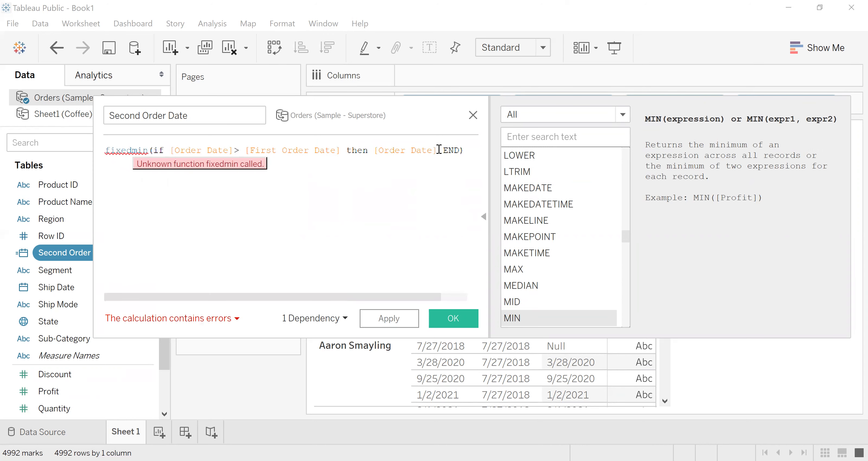
{"action": "key", "text": "BackSpace"}
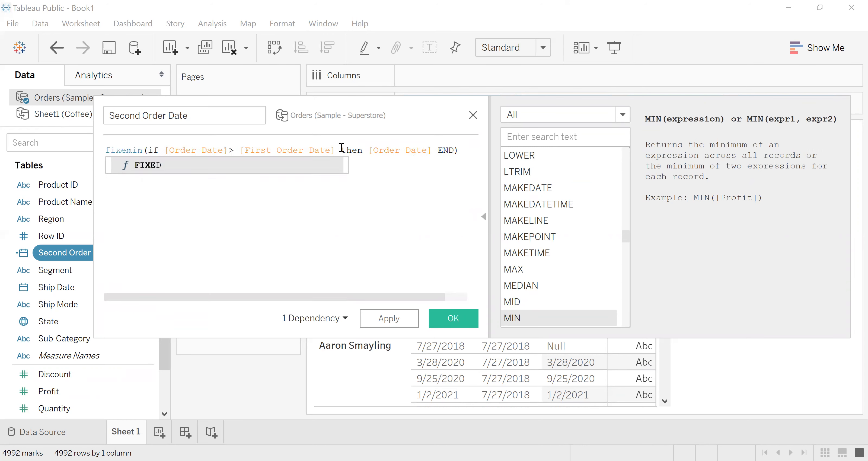
{"action": "left_click", "coordinate": [149, 166]}
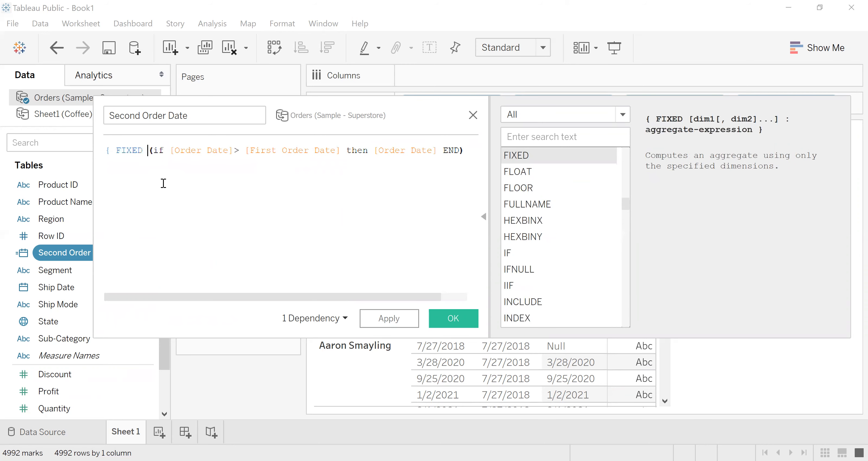
{"action": "type", "text": "cu"}
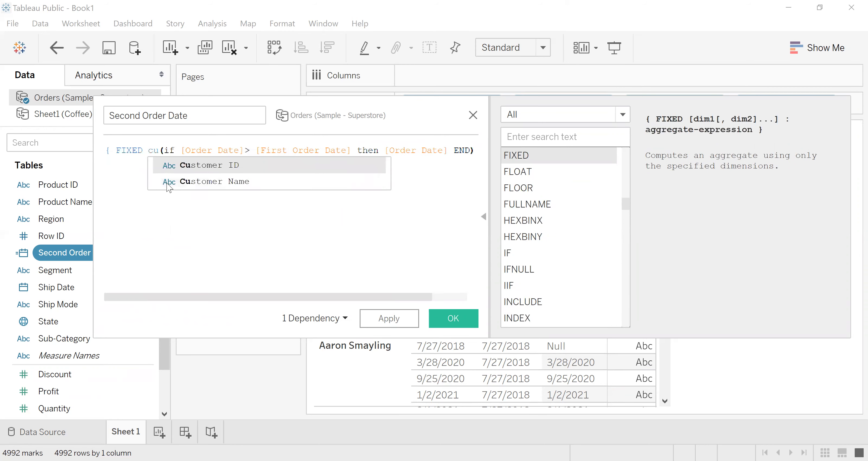
{"action": "left_click", "coordinate": [186, 183]}
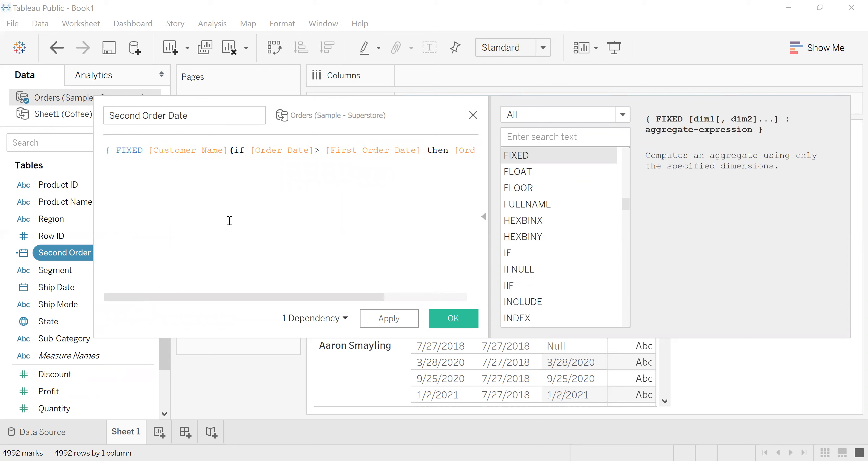
{"action": "type", "text": ":"}
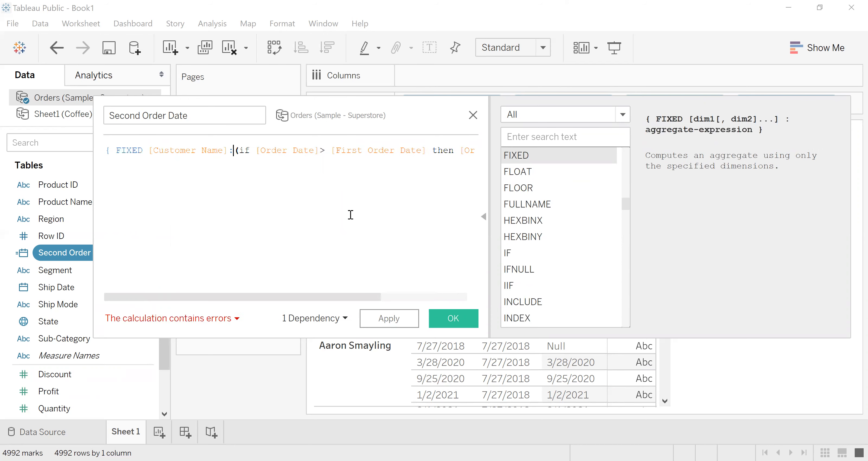
- Close the FIXED expression with }, put min before its parenthesised IF expression, and save the Second Order Date calculation
{"action": "key", "text": "End"}
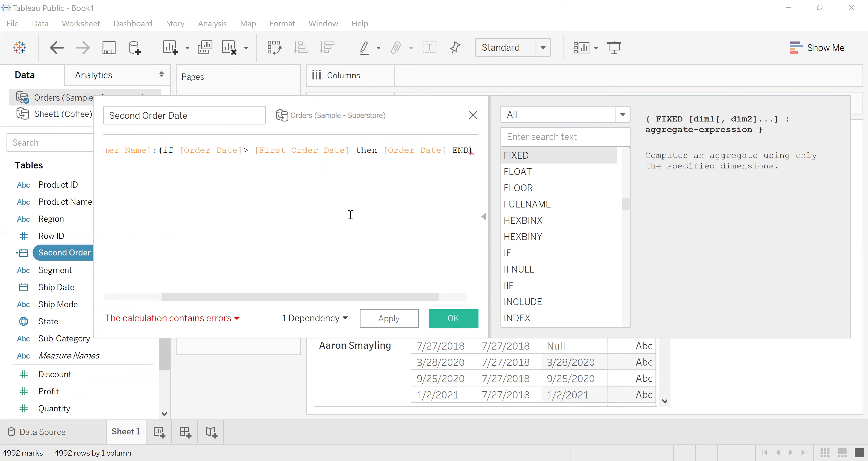
{"action": "type", "text": "}"}
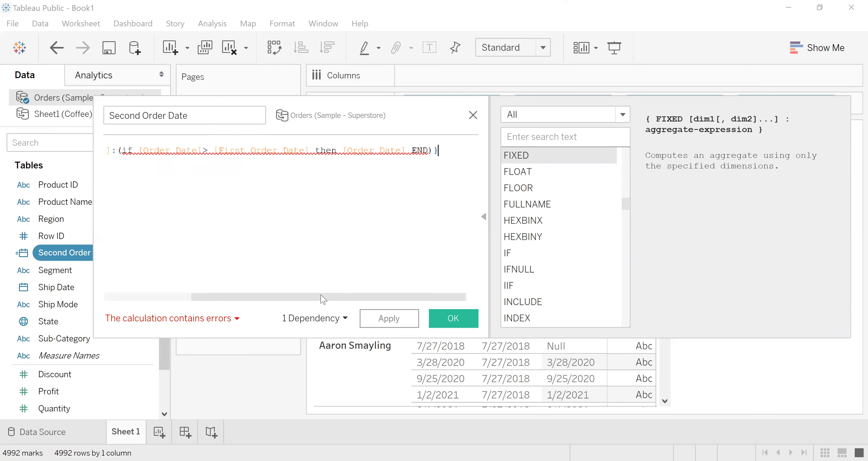
{"action": "left_click_drag", "start_coordinate": [317, 295], "coordinate": [199, 314]}
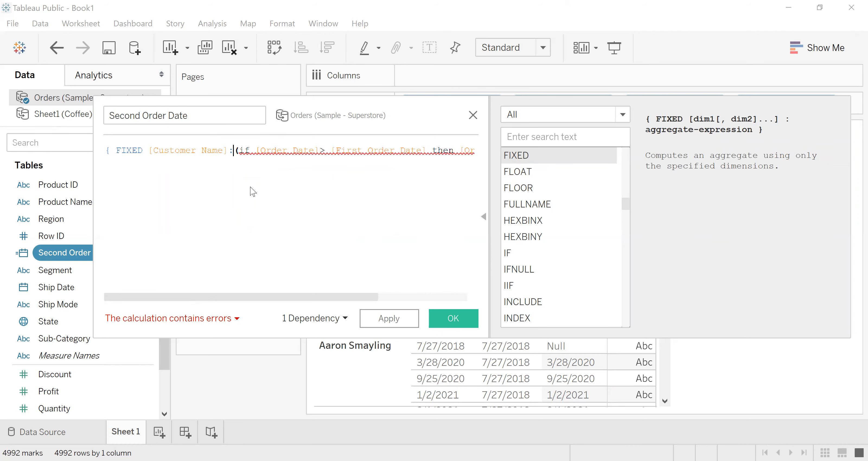
{"action": "type", "text": "min"}
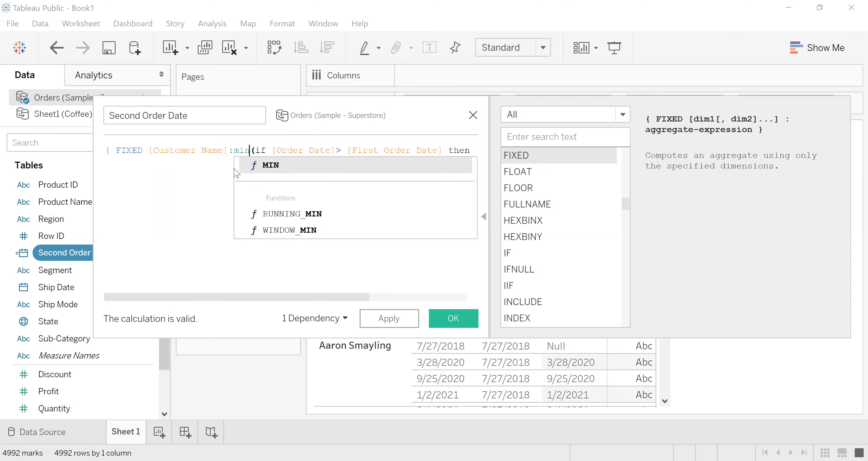
{"action": "key", "text": "End"}
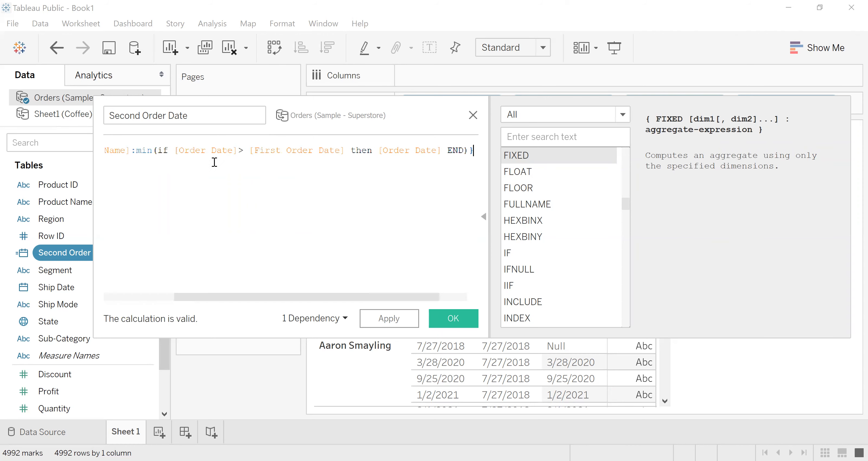
{"action": "left_click", "coordinate": [458, 319]}
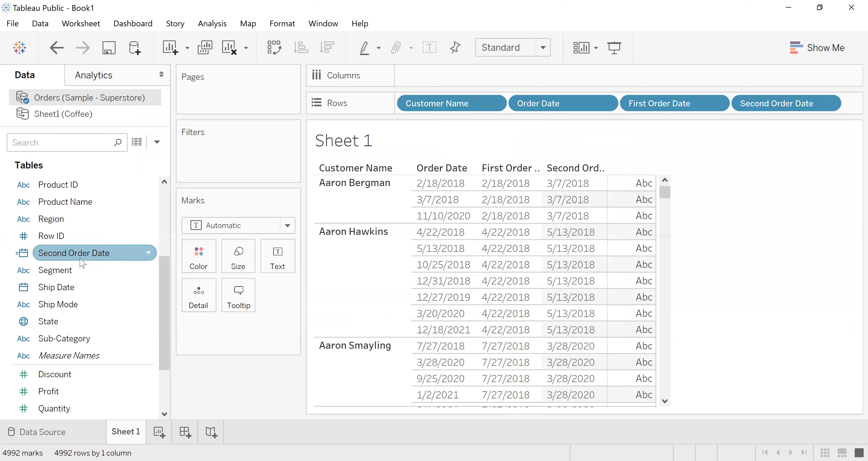
{"action": "left_click_drag", "start_coordinate": [47, 259], "coordinate": [71, 259]}
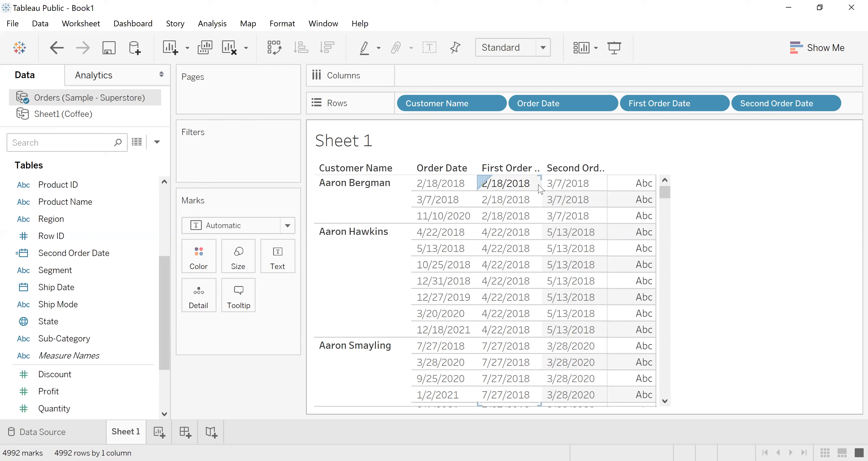
- Create a new calculated field named Months to Second Order
{"action": "left_click", "coordinate": [157, 142]}
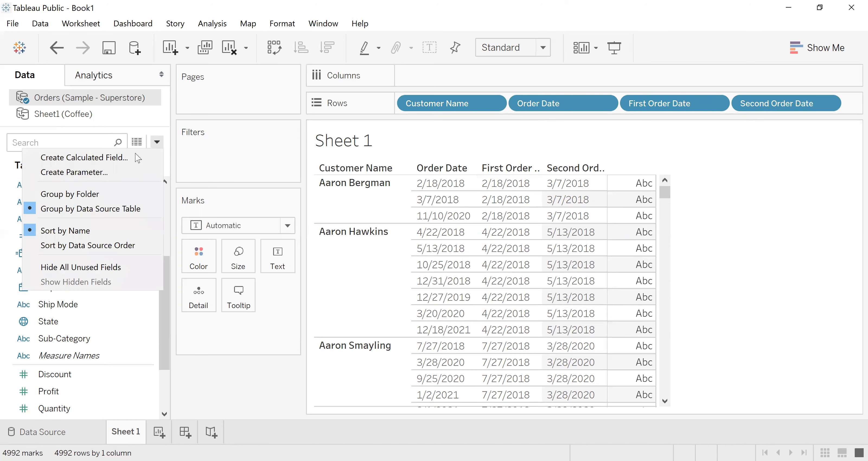
{"action": "left_click", "coordinate": [75, 159]}
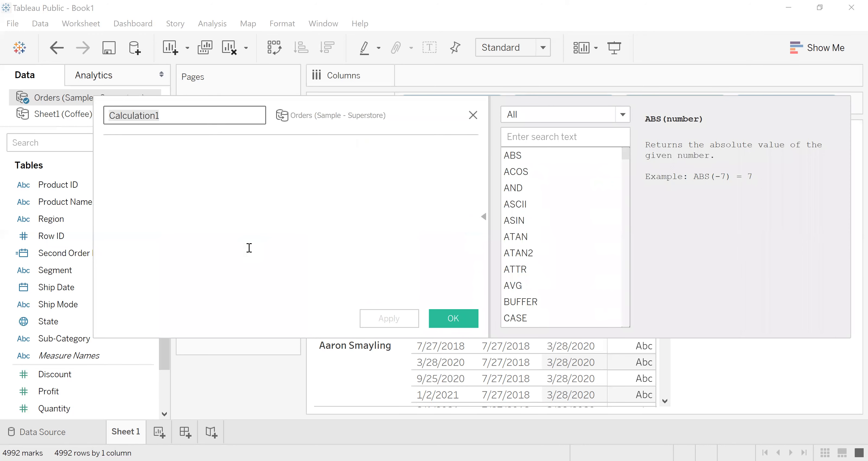
{"action": "type", "text": "Month"}
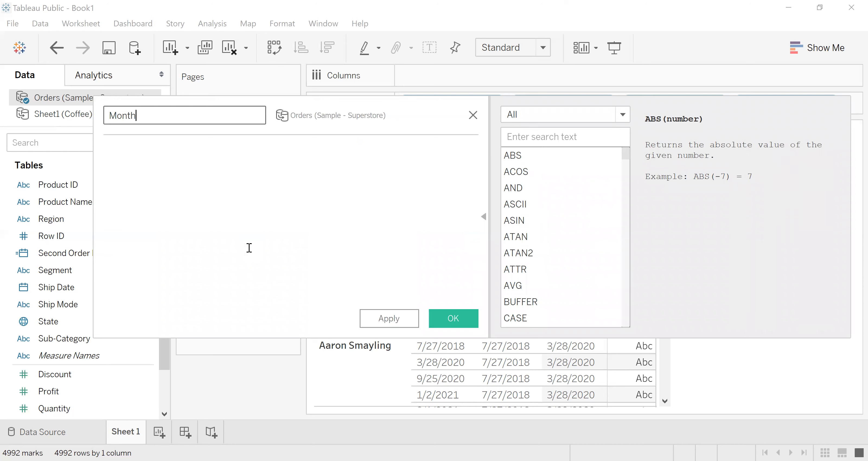
{"action": "type", "text": "s to Scond"}
{"action": "key", "text": "BackSpace"}
{"action": "key", "text": "BackSpace"}
{"action": "key", "text": "BackSpace"}
{"action": "key", "text": "BackSpace"}
{"action": "key", "text": "BackSpace"}
{"action": "type", "text": "econd Order"}
- Look up DATEDIFF among the Date functions and begin the formula with DATEDIFF('month',
{"action": "left_click", "coordinate": [616, 119]}
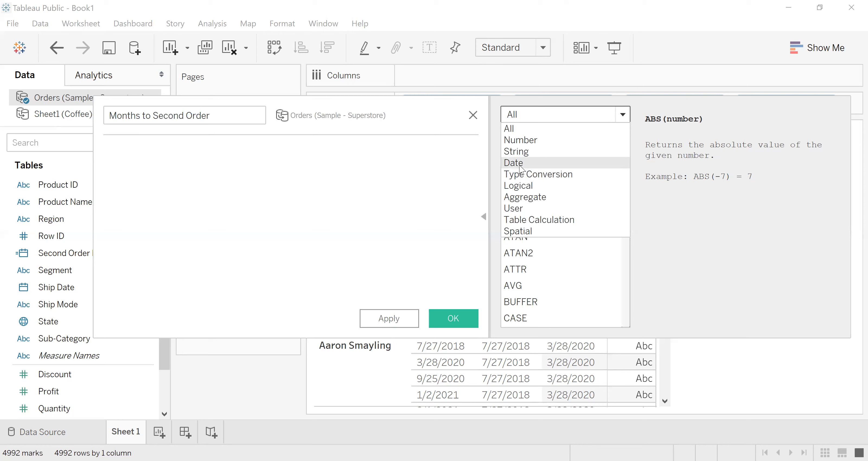
{"action": "left_click", "coordinate": [520, 165]}
{"action": "left_click", "coordinate": [526, 173]}
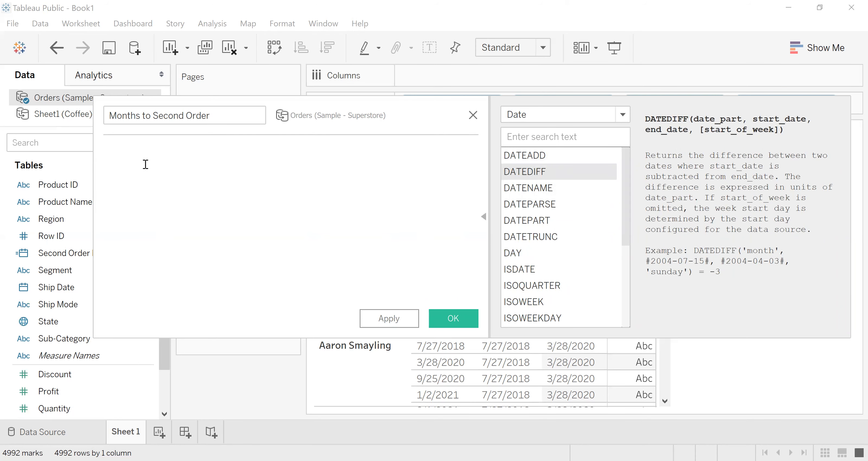
{"action": "type", "text": "Date"}
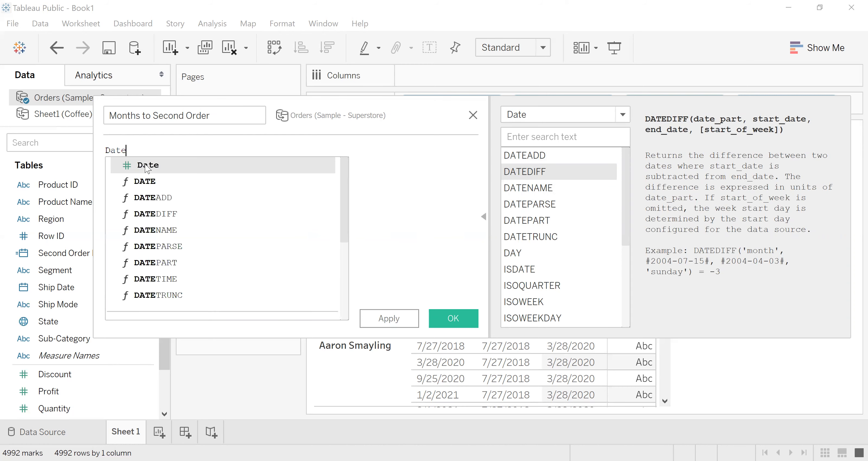
{"action": "left_click", "coordinate": [153, 213]}
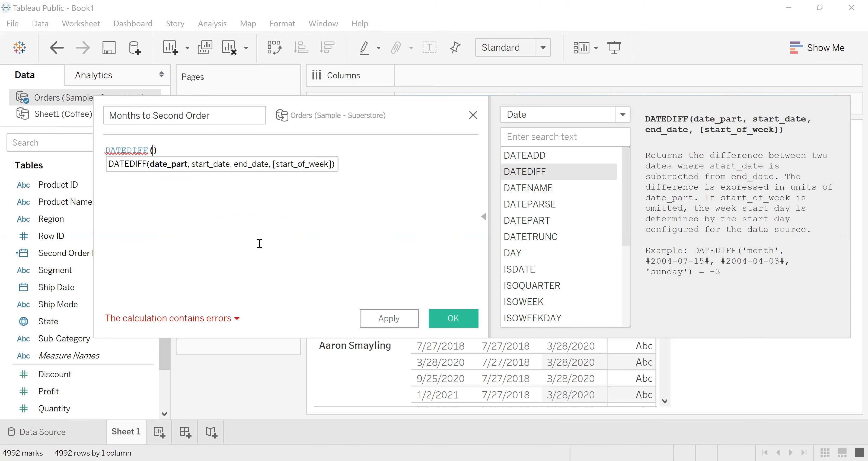
{"action": "type", "text": "'M"}
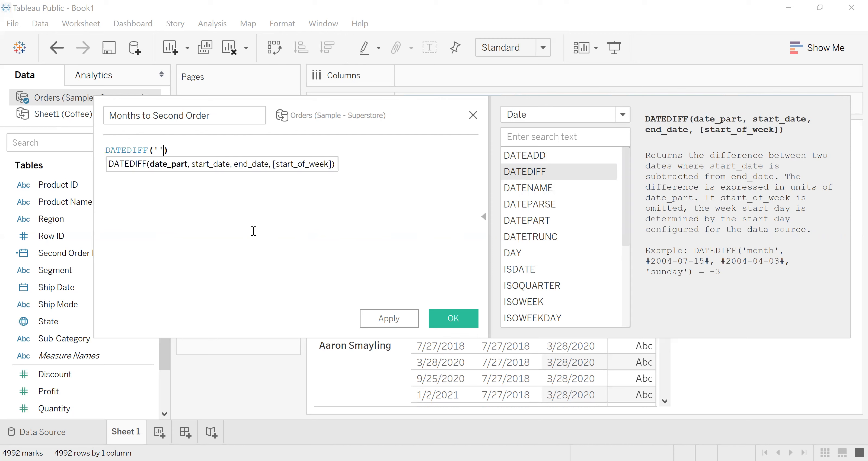
{"action": "key", "text": "BackSpace"}
{"action": "type", "text": "month',"}
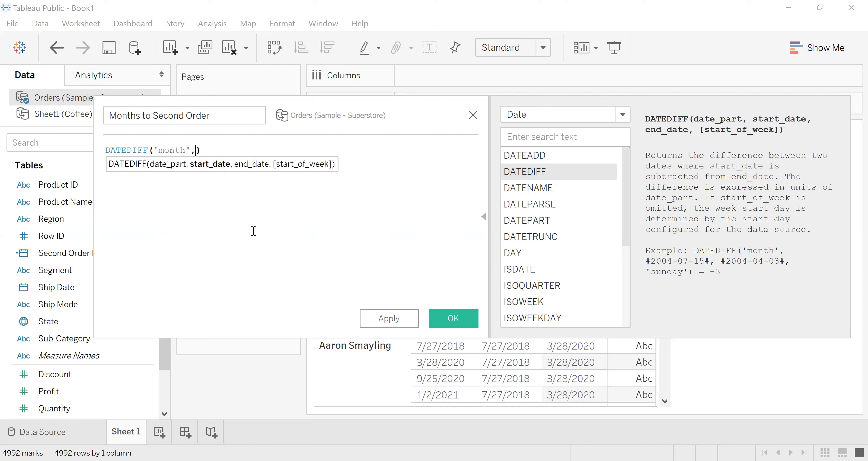
{"action": "type", "text": "fi"}
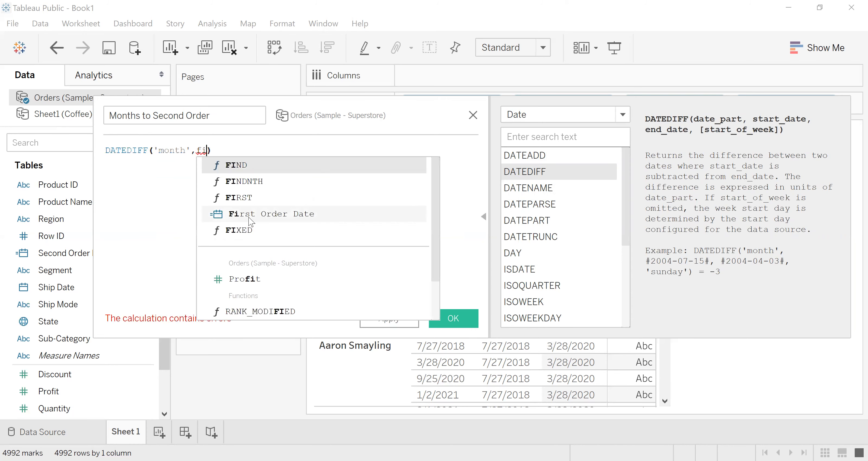
- Try [First Order Date]-[Second Order Date] as the remaining argument of the DATEDIFF formula, and discard the calculation
{"action": "left_click", "coordinate": [293, 226]}
{"action": "type", "text": "-"}
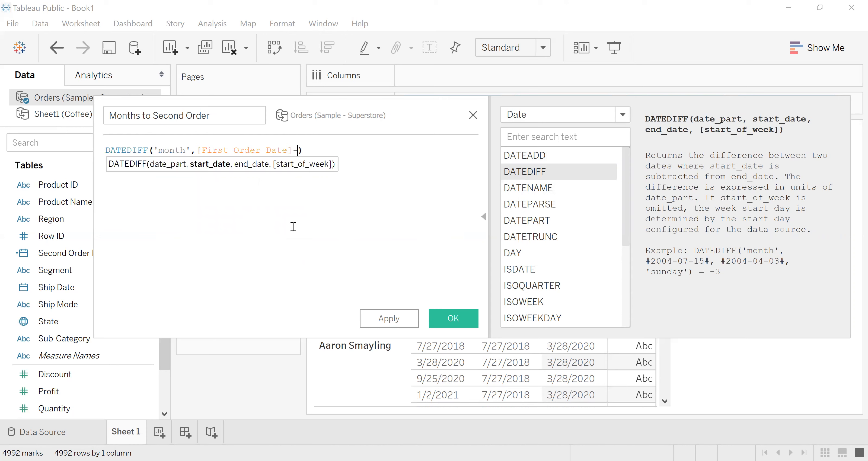
{"action": "type", "text": "se"}
{"action": "left_click", "coordinate": [360, 165]}
{"action": "left_click", "coordinate": [421, 159]}
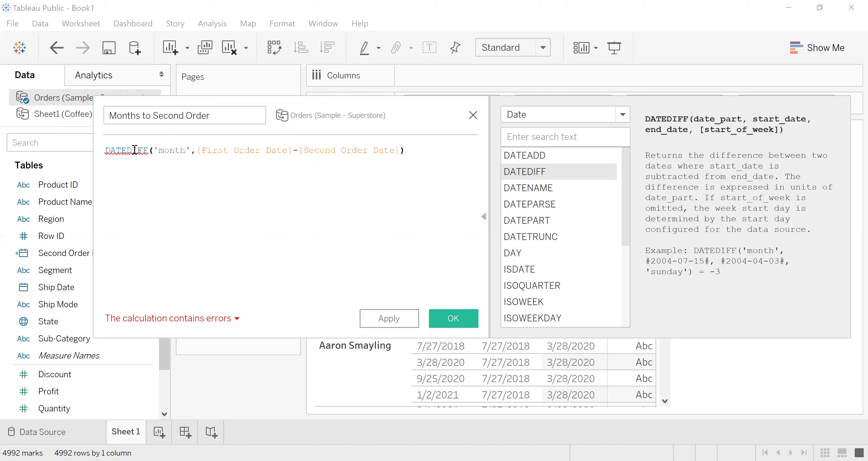
{"action": "mouse_move", "coordinate": [134, 150]}
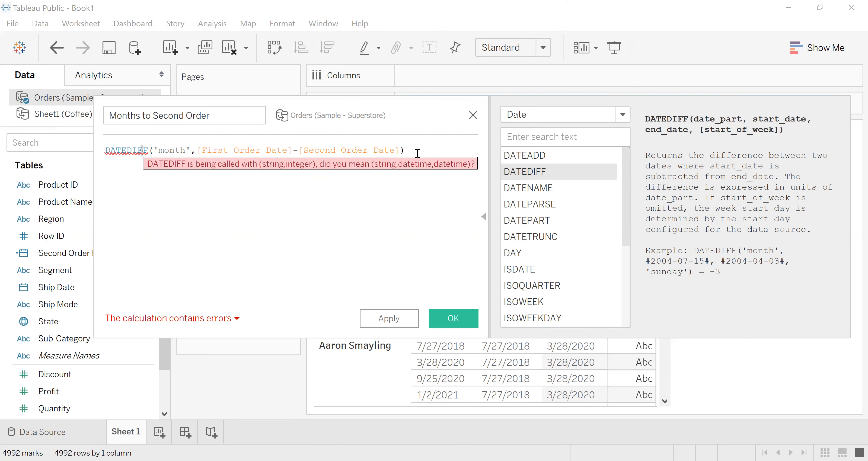
{"action": "key", "text": "ctrl+a"}
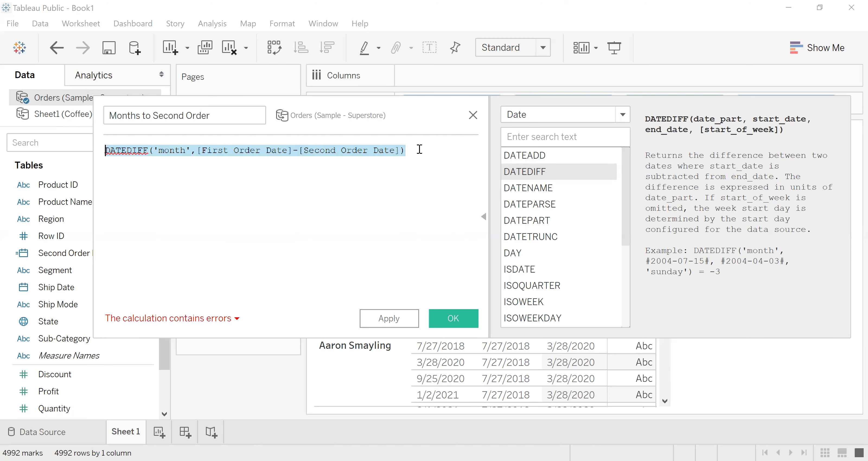
{"action": "left_click", "coordinate": [472, 116]}
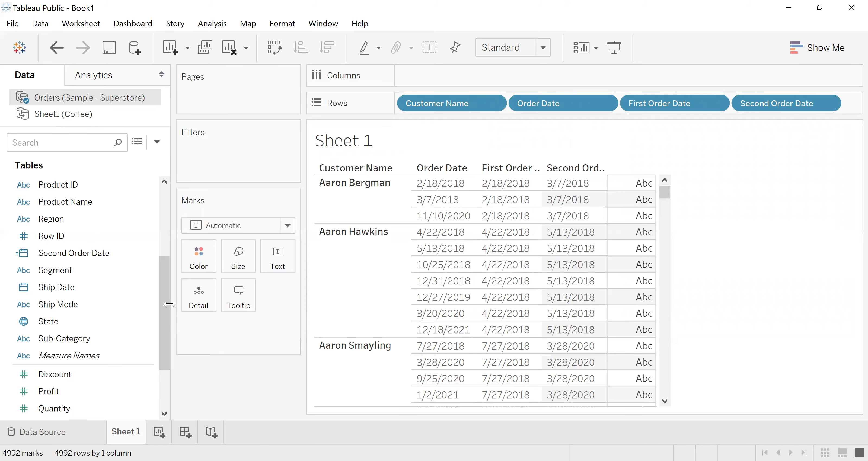
- Check the data types of the First Order Date and Second Order Date fields
{"action": "left_click_drag", "start_coordinate": [164, 303], "coordinate": [84, 266]}
{"action": "left_click", "coordinate": [23, 270]}
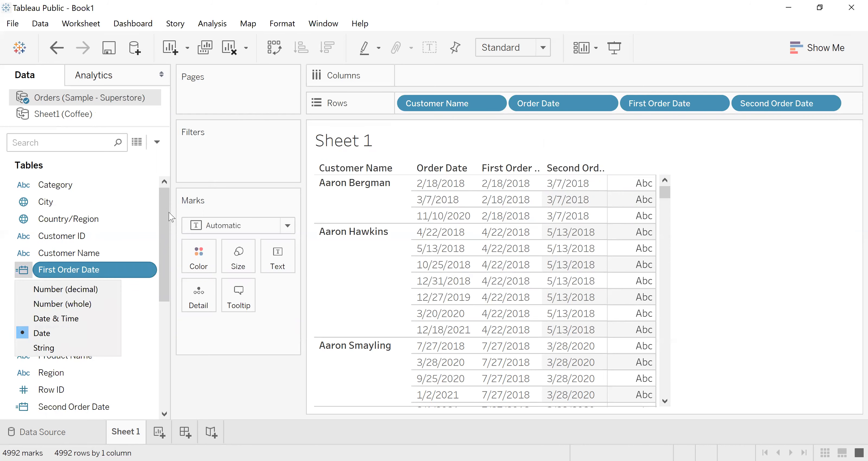
{"action": "left_click_drag", "start_coordinate": [166, 212], "coordinate": [164, 282]}
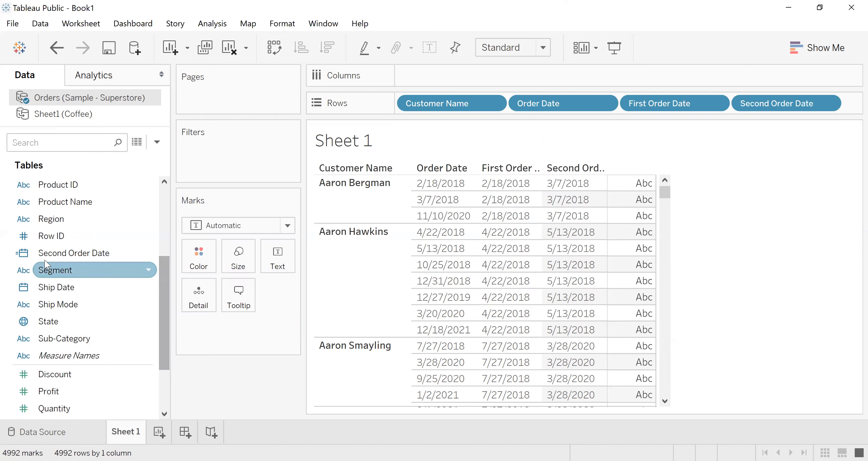
{"action": "left_click", "coordinate": [23, 257]}
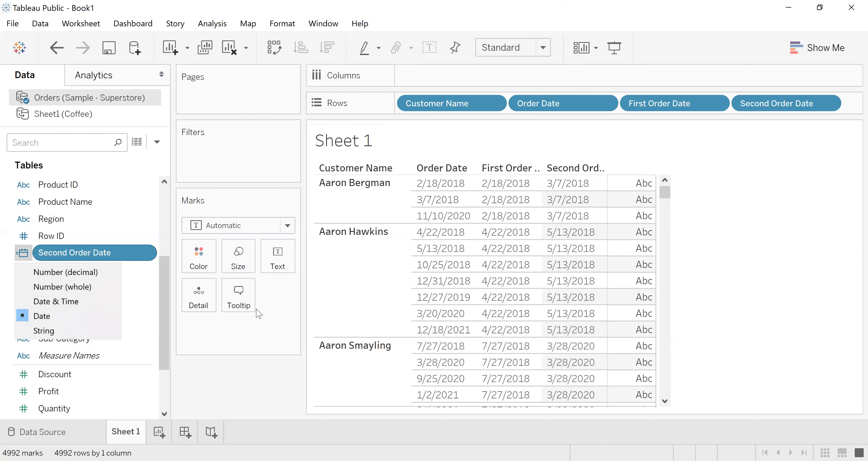
{"action": "left_click", "coordinate": [251, 340]}
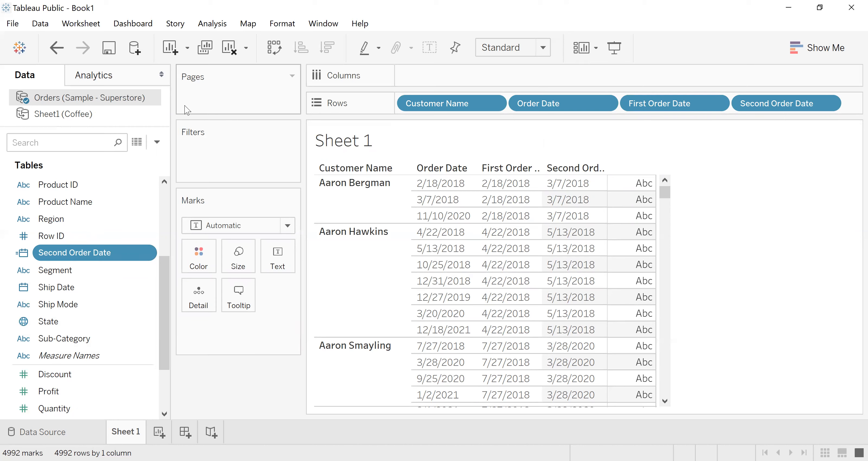
- Create a new calculated field with the formula [First Order Date]-[Second Order Date]
{"action": "left_click", "coordinate": [156, 142]}
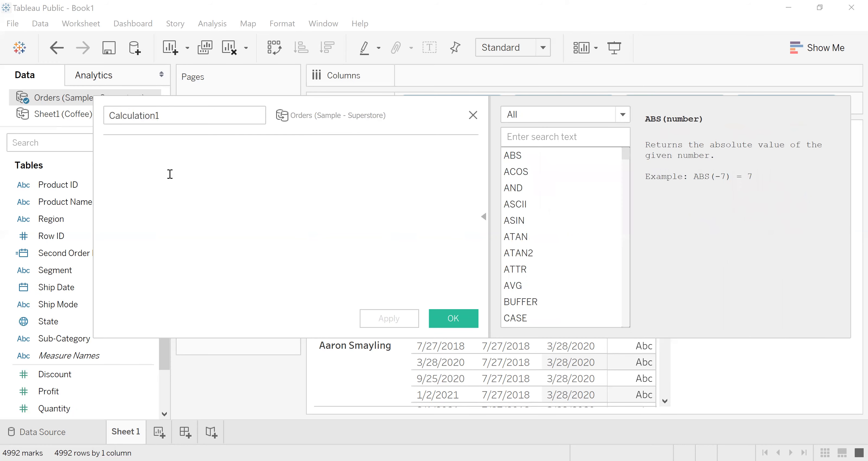
{"action": "type", "text": "fi"}
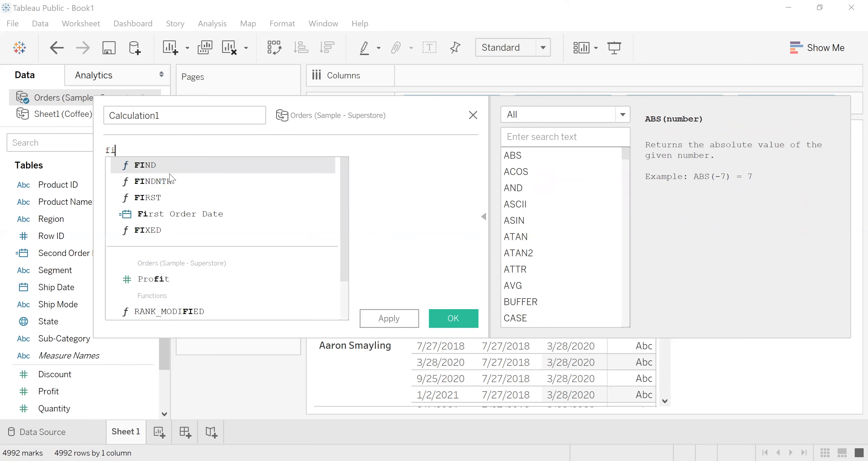
{"action": "type", "text": "r"}
{"action": "left_click", "coordinate": [170, 183]}
{"action": "type", "text": "-se"}
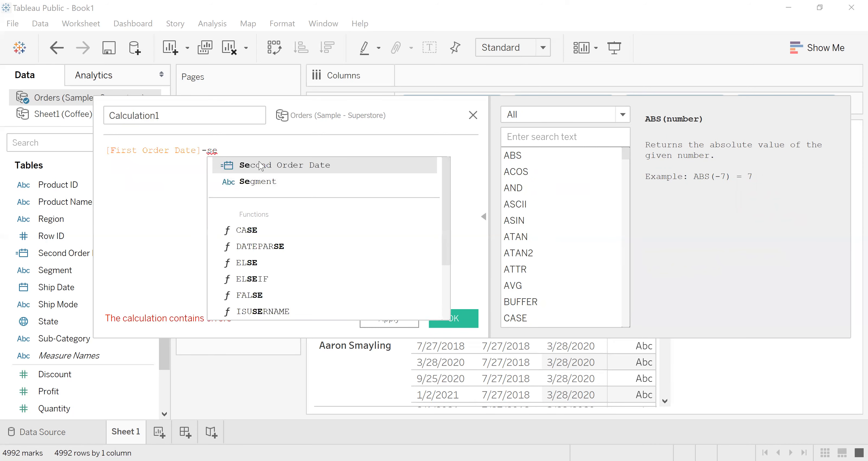
{"action": "left_click", "coordinate": [260, 165]}
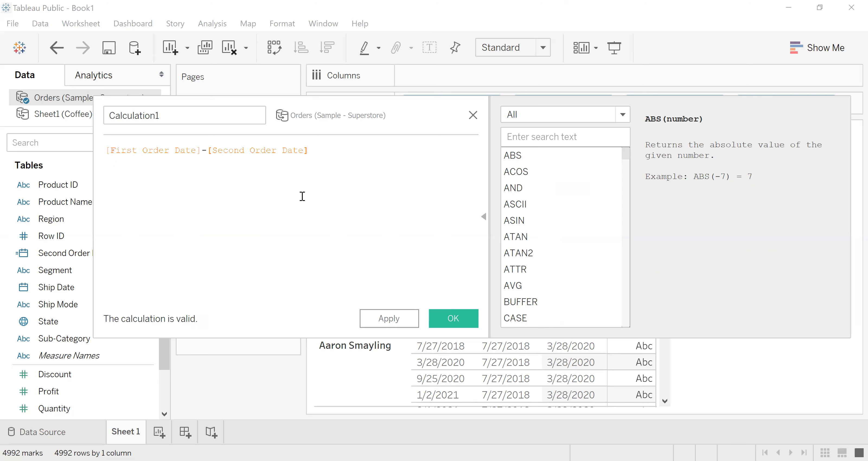
- Name the new calculated field Months to Second Order
{"action": "left_click", "coordinate": [166, 122]}
{"action": "key", "text": "ctrl+a"}
{"action": "key", "text": "BackSpace"}
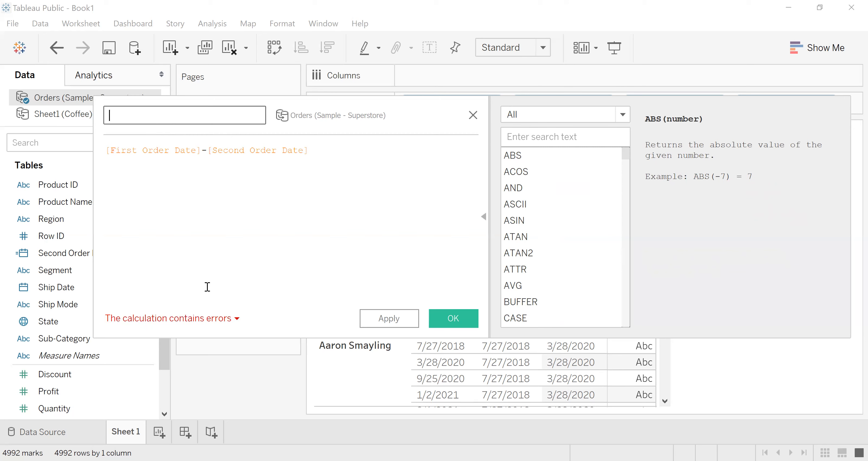
{"action": "left_click", "coordinate": [228, 317]}
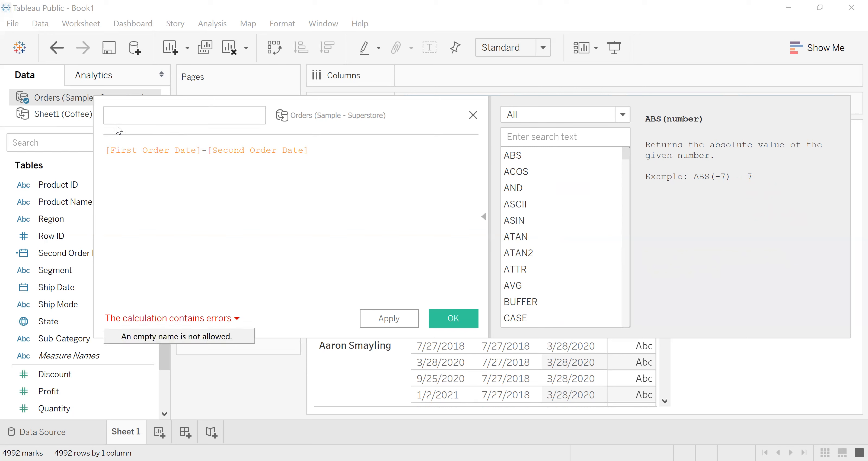
{"action": "left_click", "coordinate": [125, 114]}
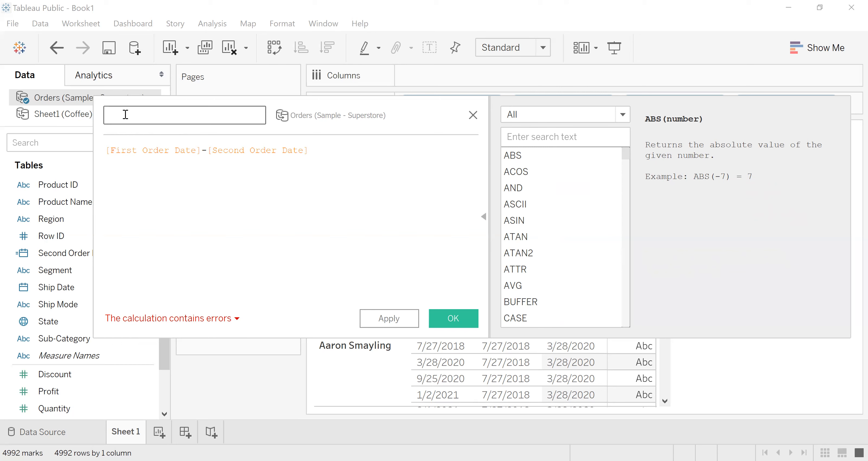
{"action": "type", "text": "Months to Second Order"}
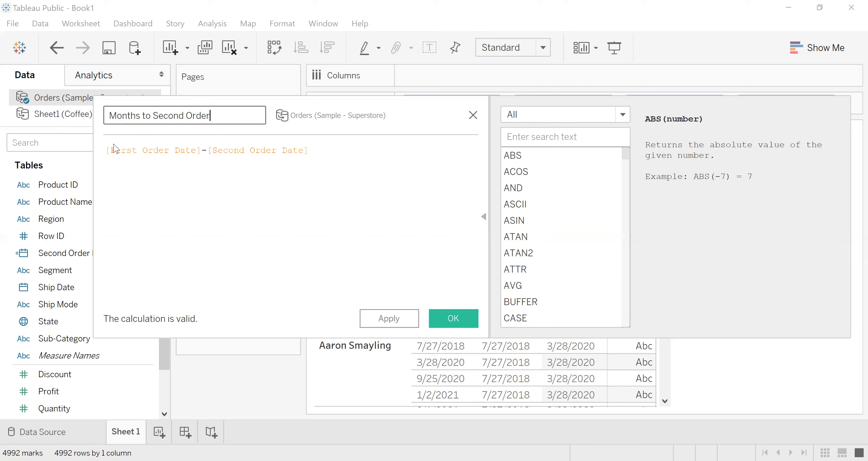
- Insert datediff('month', ahead of [First Order Date] in the Months to Second Order formula
{"action": "left_click", "coordinate": [107, 150]}
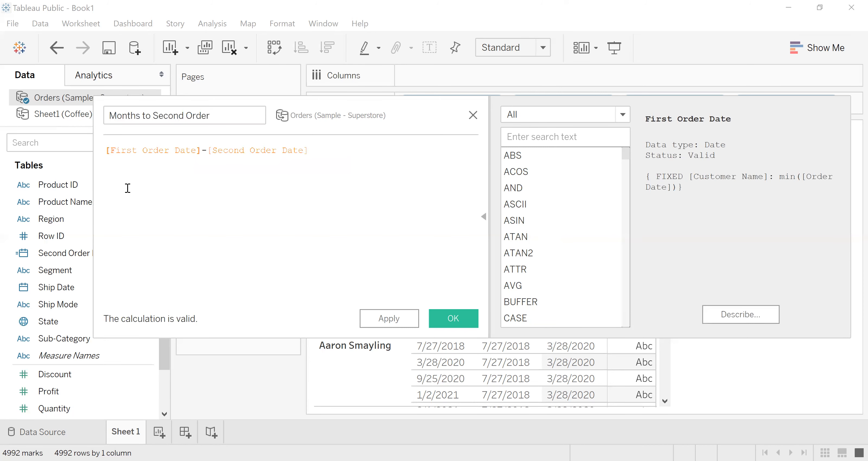
{"action": "type", "text": "date"}
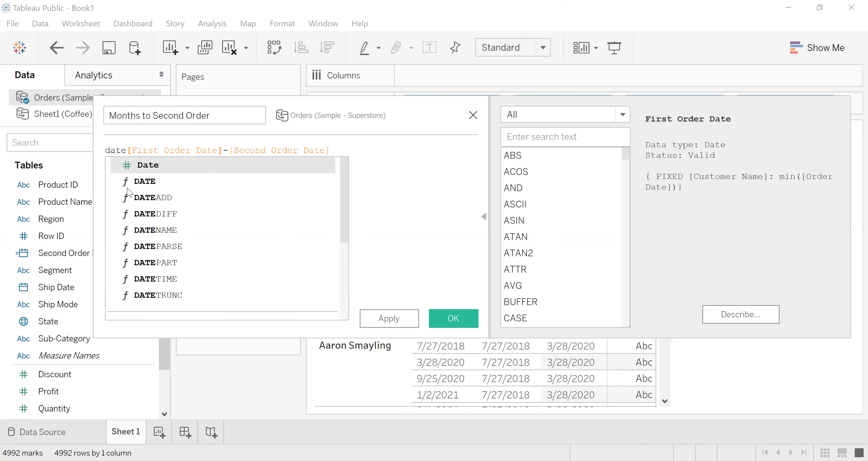
{"action": "type", "text": "diff"}
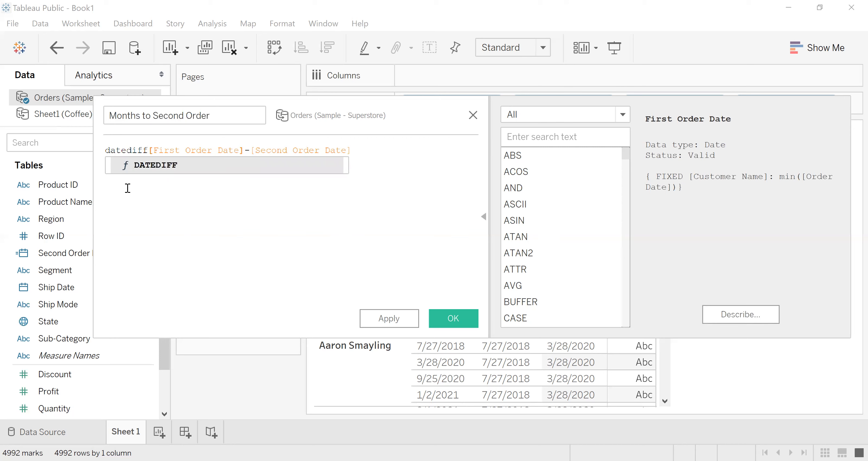
{"action": "type", "text": "(''"}
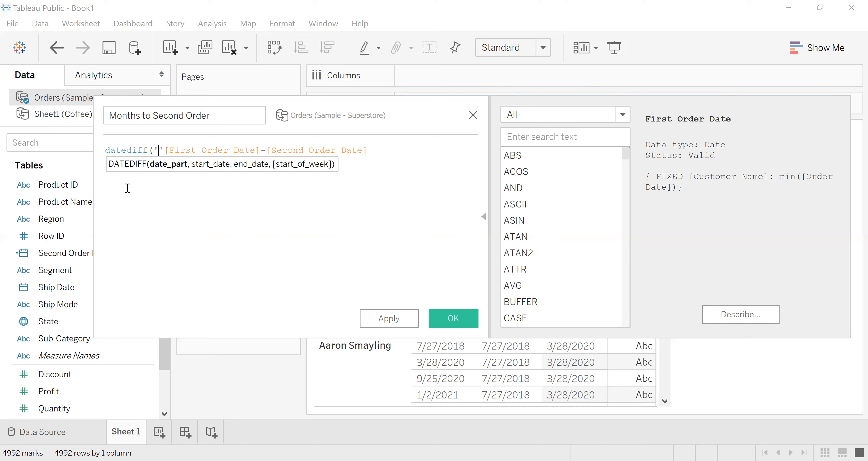
{"action": "type", "text": "months"}
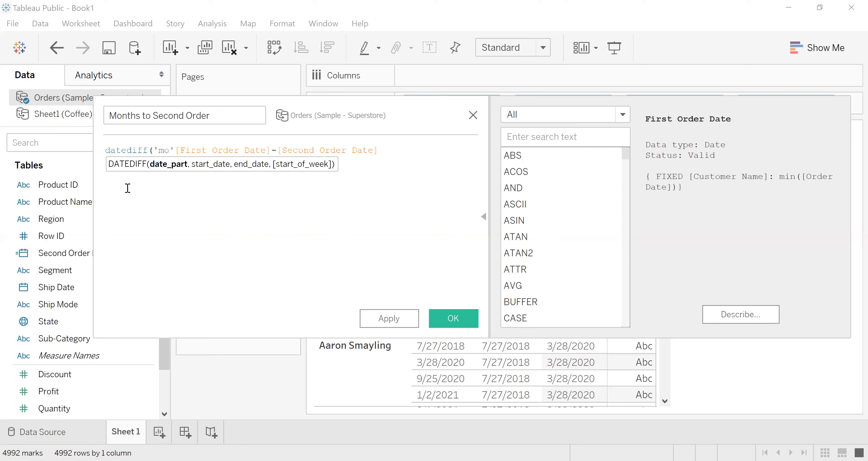
{"action": "key", "text": "BackSpace"}
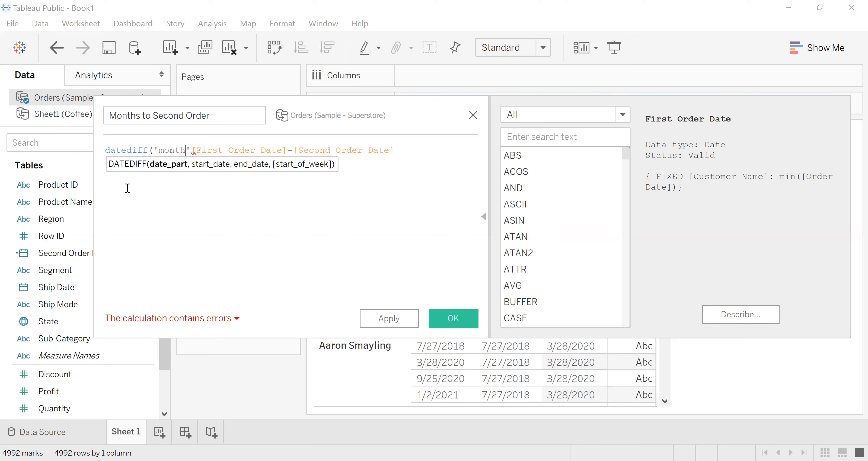
{"action": "type", "text": ","}
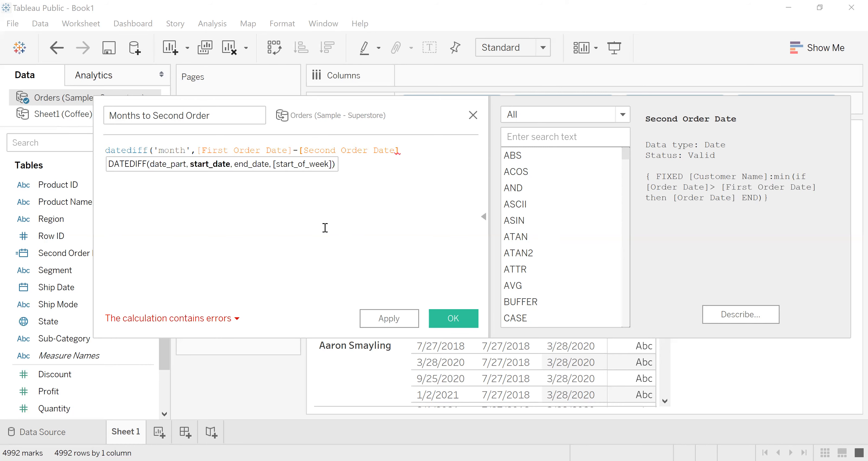
- Replace the minus between the two date fields with a comma, close the datediff parenthesis, and save the calculation
{"action": "key", "text": "BackSpace"}
{"action": "type", "text": ","}
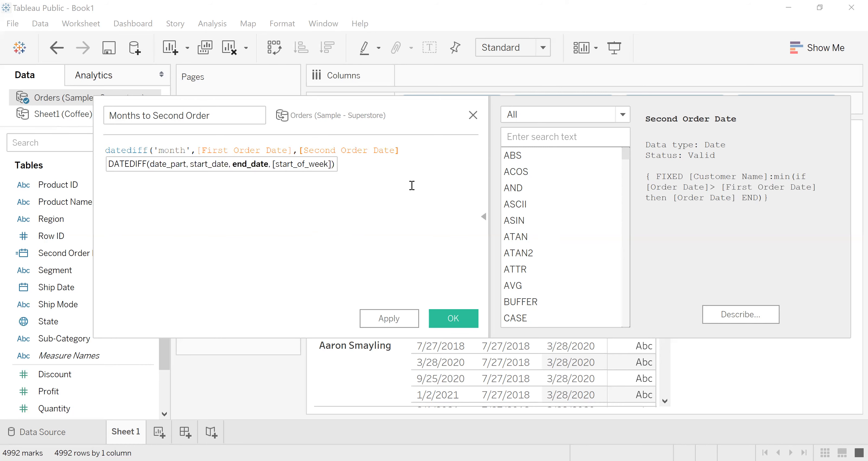
{"action": "type", "text": ")"}
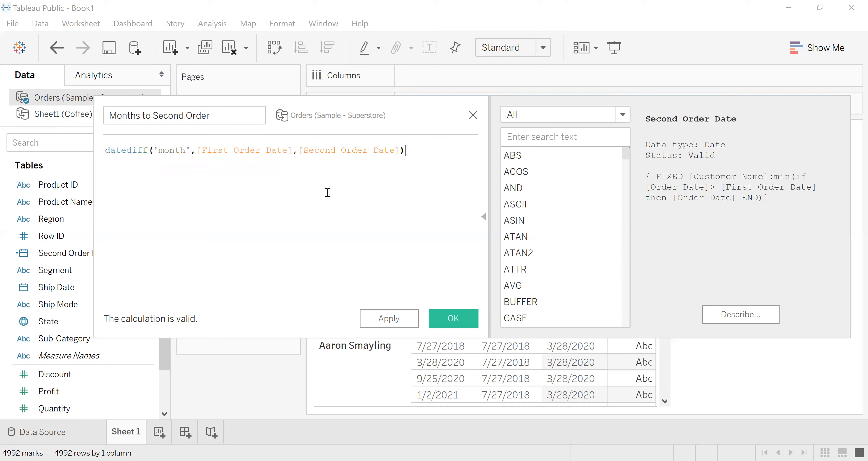
{"action": "left_click", "coordinate": [448, 319]}
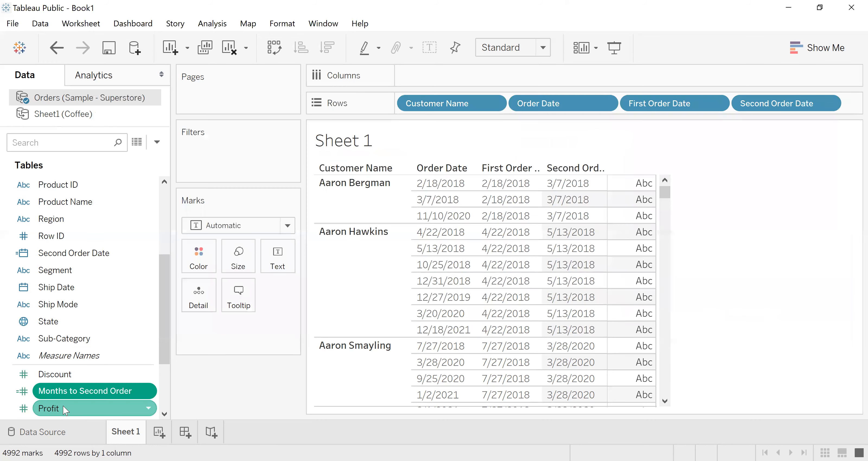
- Show Months to Second Order as the text values in the customer table and review them across several customers
{"action": "left_click_drag", "start_coordinate": [65, 388], "coordinate": [266, 298]}
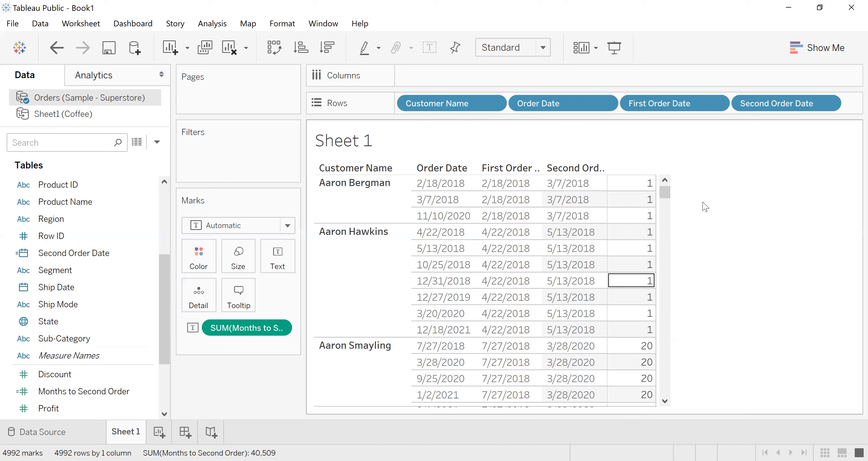
{"action": "left_click_drag", "start_coordinate": [664, 191], "coordinate": [665, 206]}
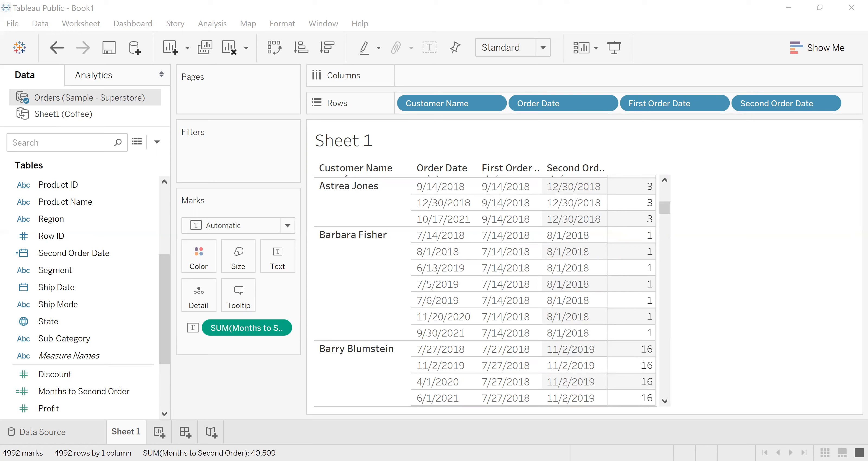
{"action": "left_click_drag", "start_coordinate": [666, 204], "coordinate": [667, 223]}
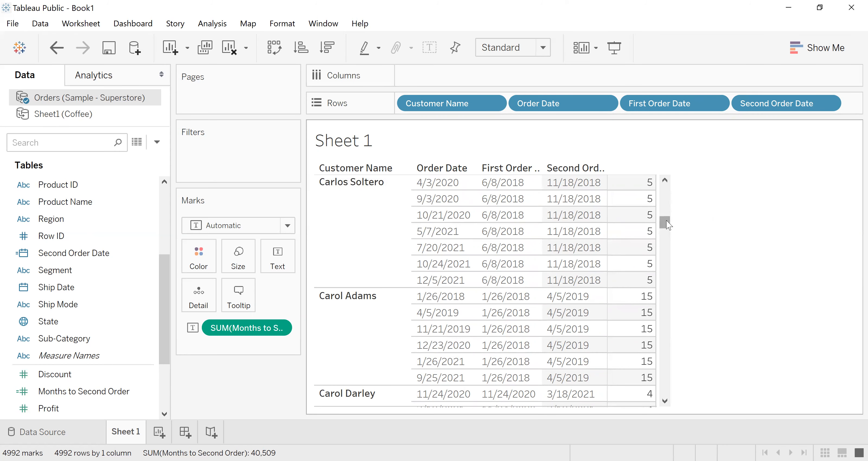
{"action": "left_click_drag", "start_coordinate": [666, 220], "coordinate": [667, 184]}
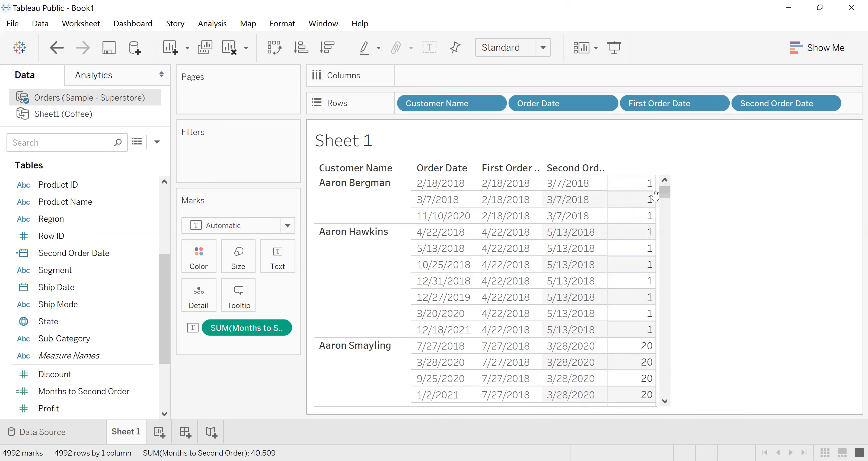
{"action": "mouse_move", "coordinate": [666, 193]}
{"action": "left_mouse_down"}
{"action": "mouse_move", "coordinate": [668, 209]}
{"action": "mouse_move", "coordinate": [666, 199]}
{"action": "left_mouse_up"}
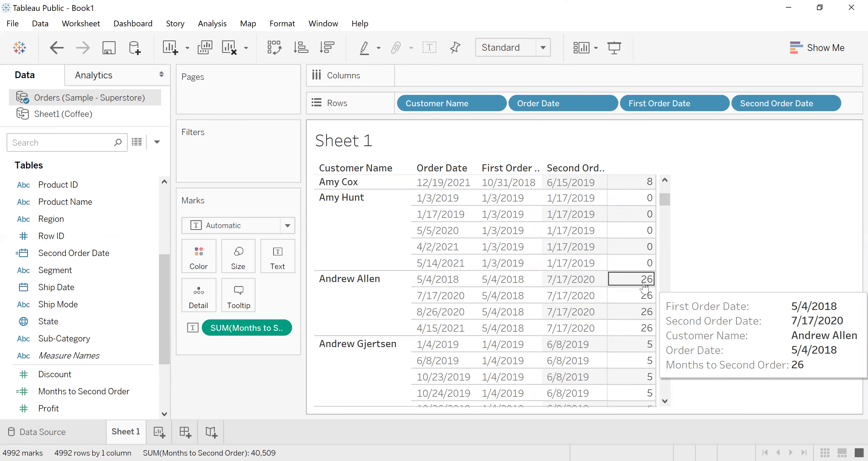
{"action": "left_click_drag", "start_coordinate": [663, 197], "coordinate": [663, 183]}
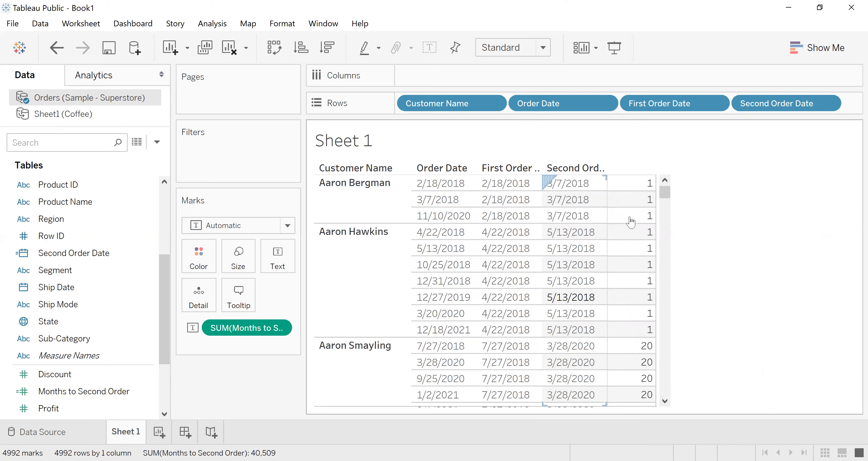
{"action": "mouse_move", "coordinate": [646, 186]}
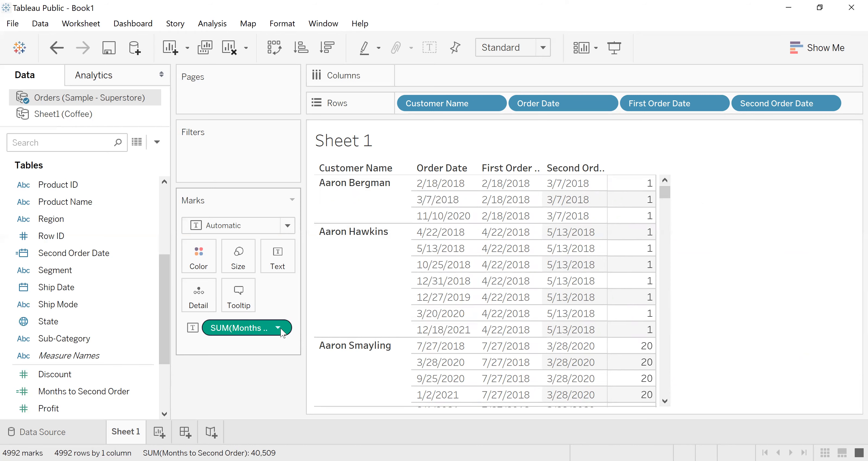
- Create a new calculated field named Conditional Column
{"action": "left_click", "coordinate": [157, 142]}
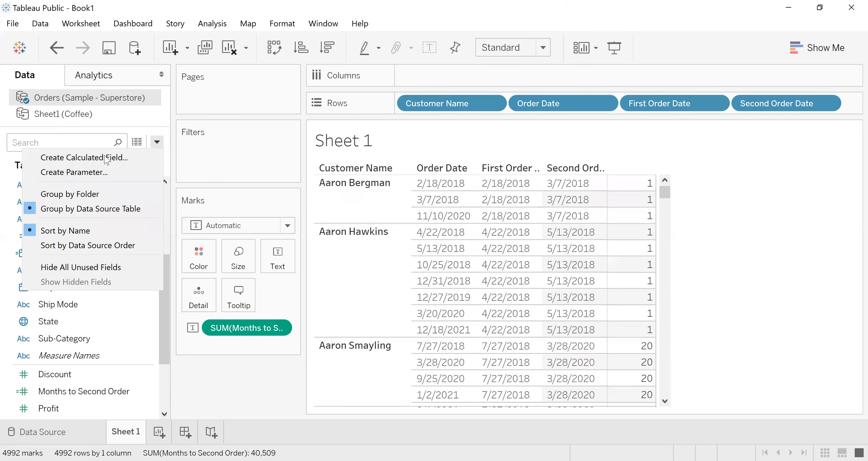
{"action": "left_click", "coordinate": [102, 158]}
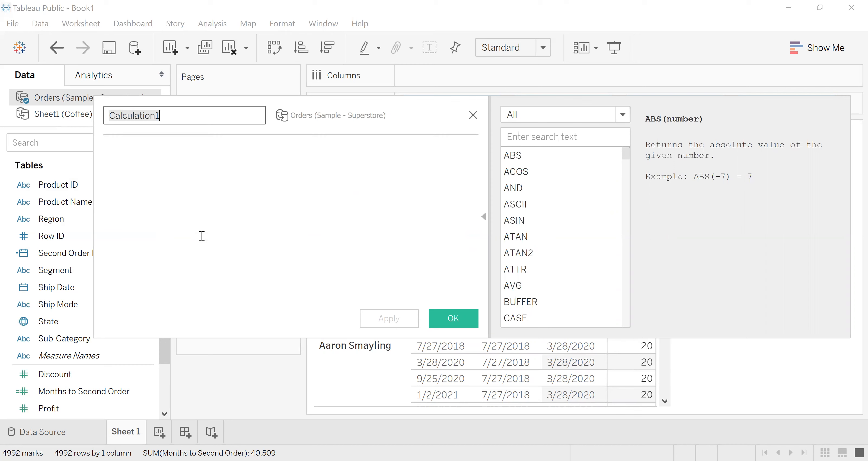
{"action": "type", "text": "Condi"}
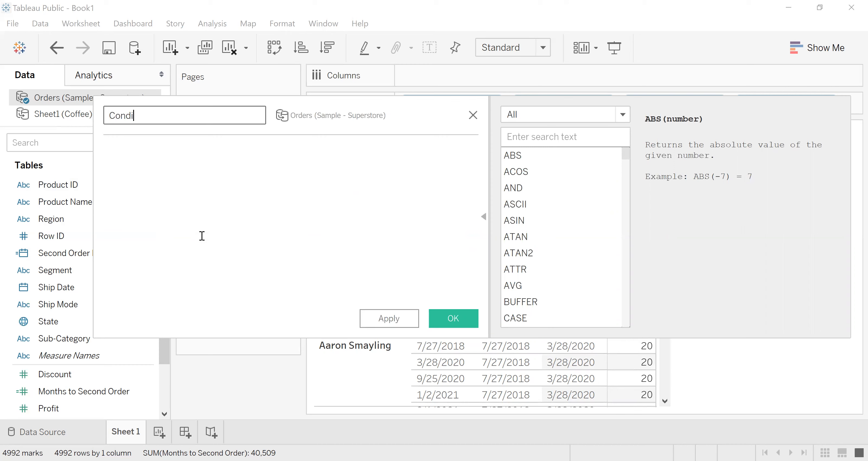
{"action": "type", "text": "tional Column"}
- Begin the Conditional Column formula with IF followed by the [Months to Second Order] field
{"action": "left_click", "coordinate": [171, 181]}
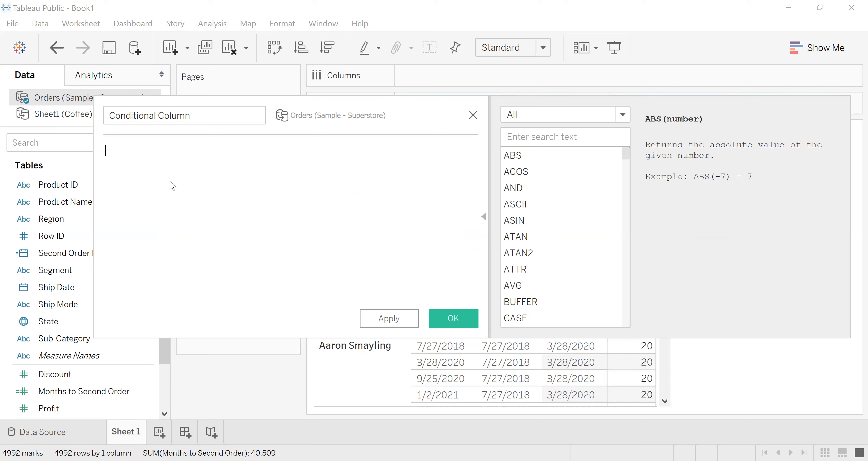
{"action": "type", "text": "IF "}
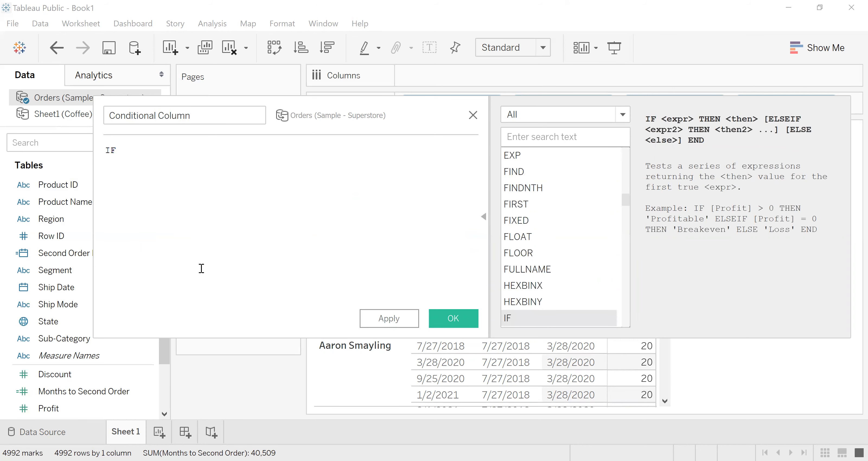
{"action": "type", "text": "m"}
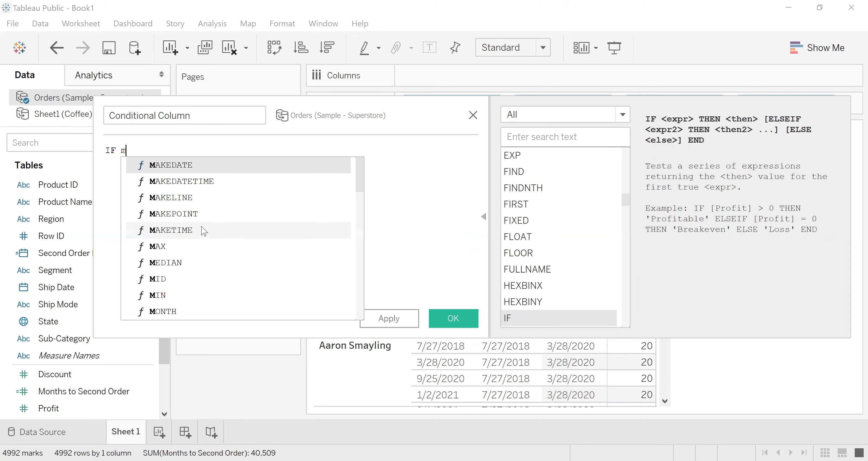
{"action": "type", "text": "on"}
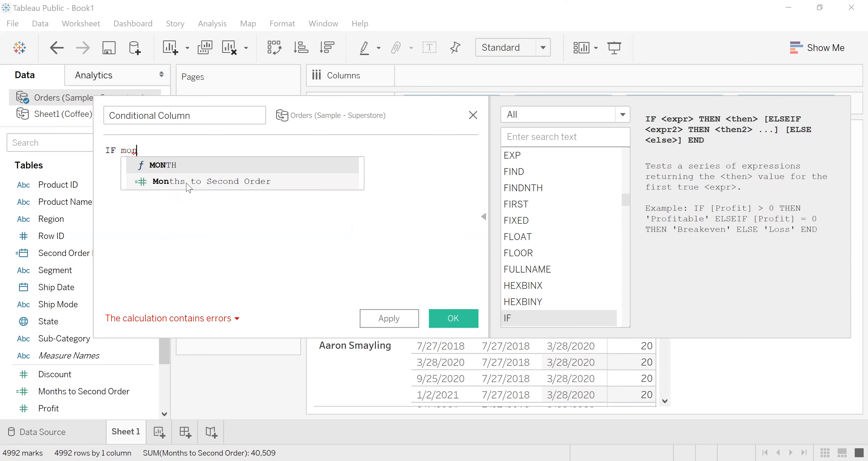
{"action": "key", "text": "Down"}
{"action": "key", "text": "Return"}
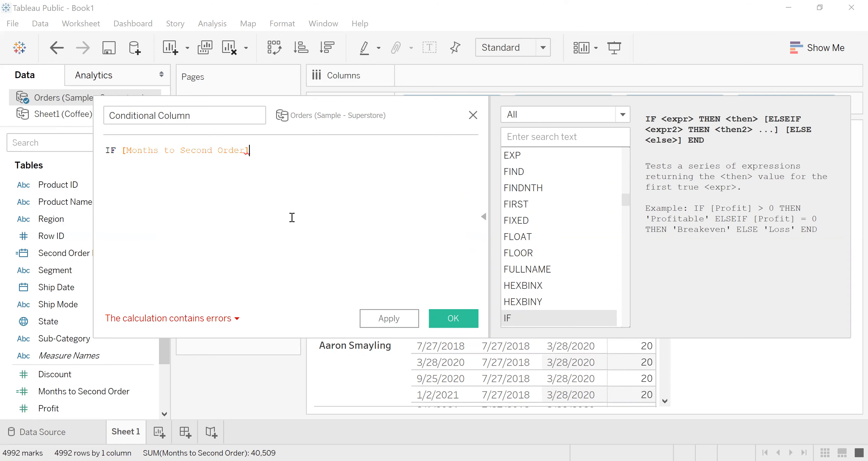
- Complete the first condition as < 6 then 'Less than 6 Months'
{"action": "type", "text": ">"}
{"action": "key", "text": "BackSpace"}
{"action": "type", "text": "<="}
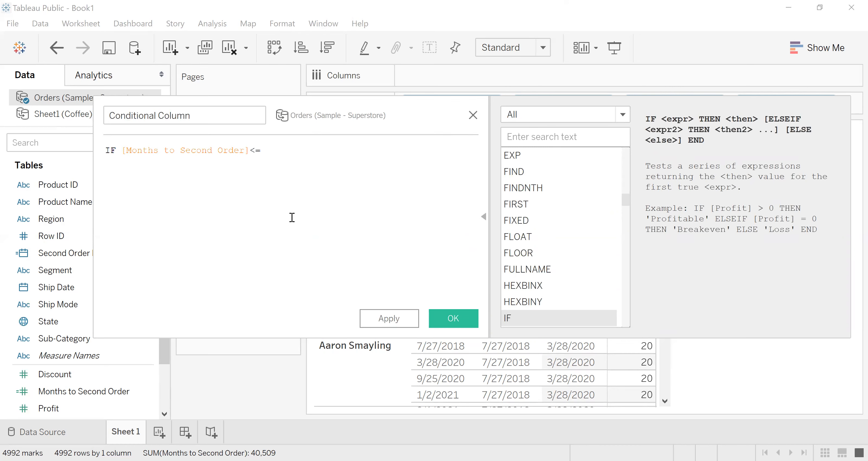
{"action": "key", "text": "BackSpace"}
{"action": "type", "text": "6 th"}
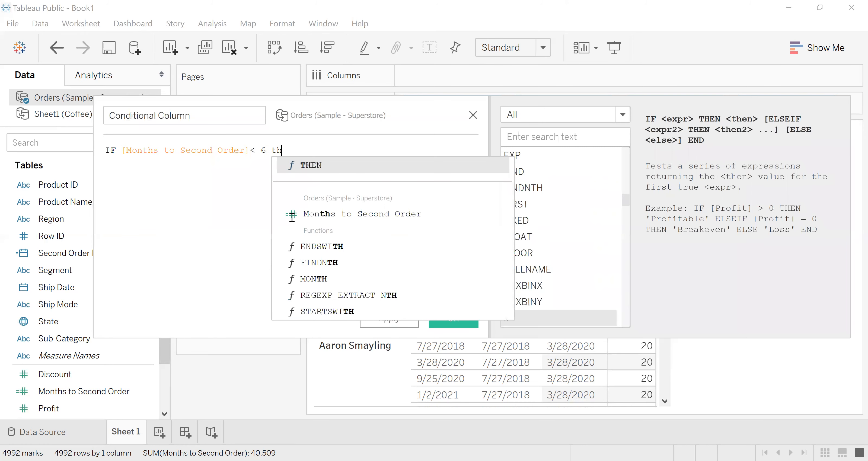
{"action": "type", "text": "en ''Less than "}
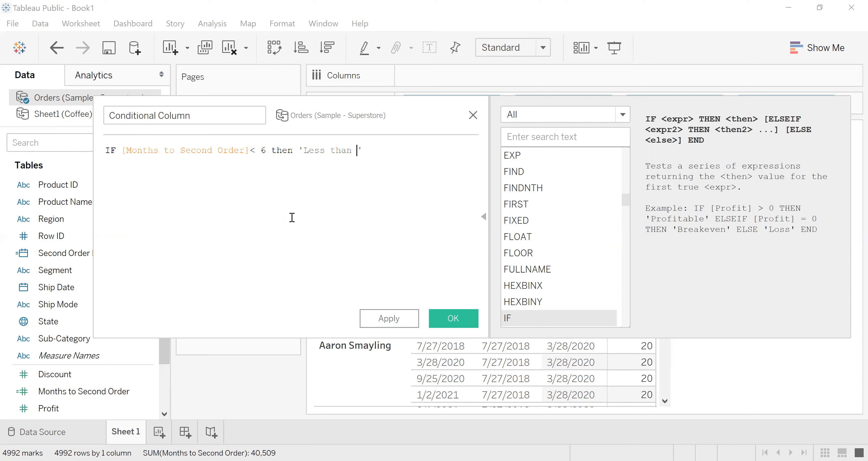
{"action": "type", "text": "6 Months"}
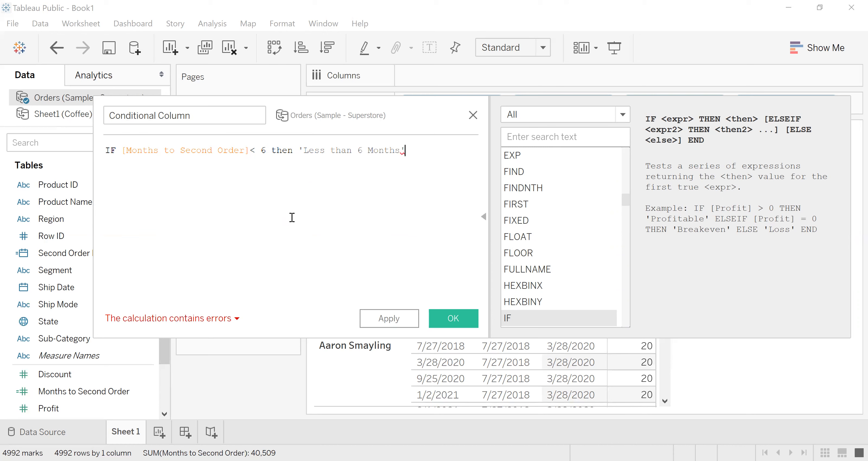
- Add a second formula line with the condition else if [Months to Second Order]>= 6
{"action": "key", "text": "End"}
{"action": "key", "text": "Return"}
{"action": "type", "text": "else if m"}
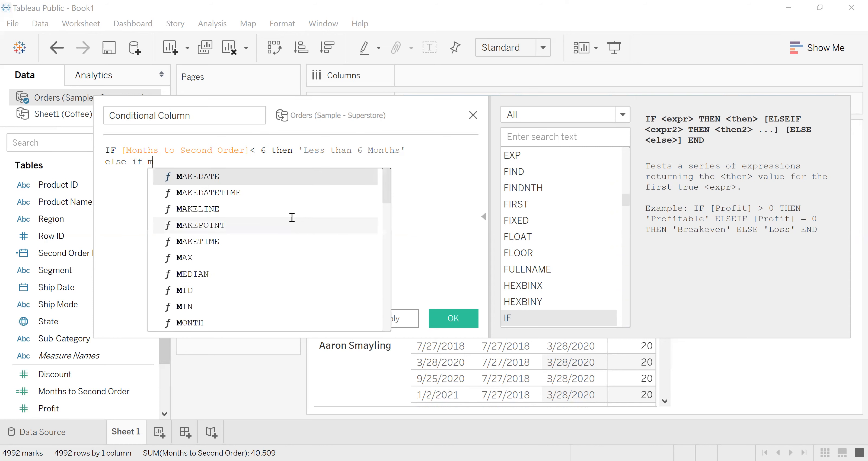
{"action": "type", "text": "on"}
{"action": "key", "text": "Down"}
{"action": "key", "text": "Return"}
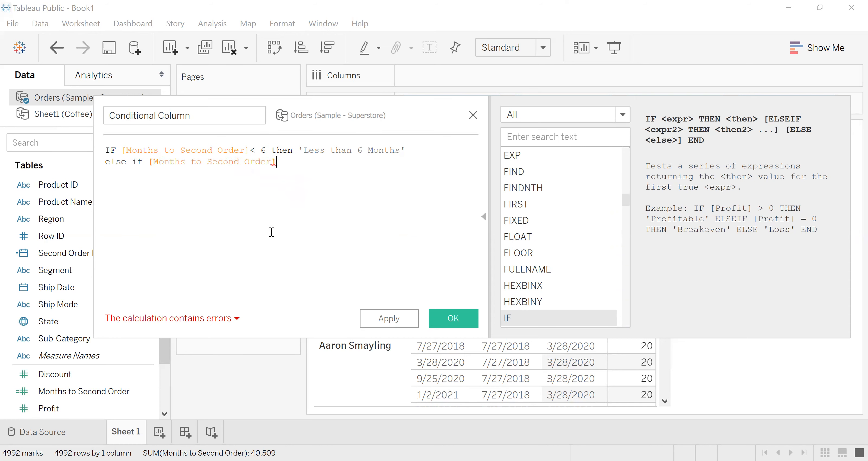
{"action": "type", "text": ">= 6 "}
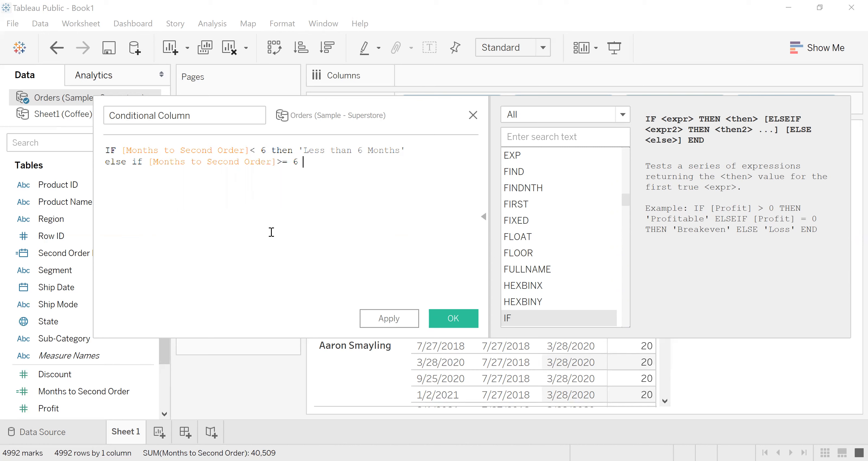
{"action": "type", "text": "then mor"}
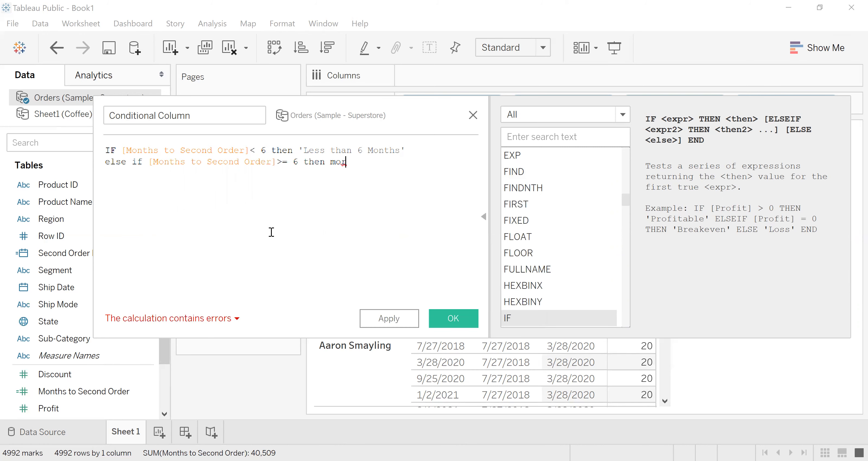
{"action": "type", "text": "e than "}
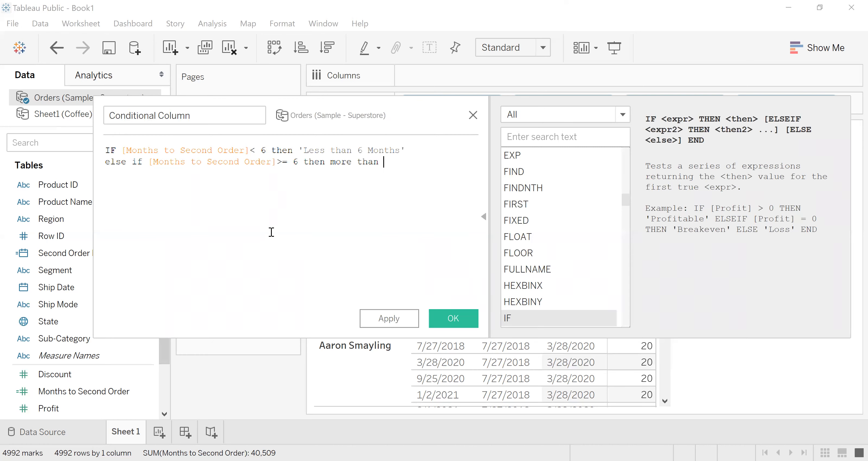
{"action": "type", "text": "6 m"}
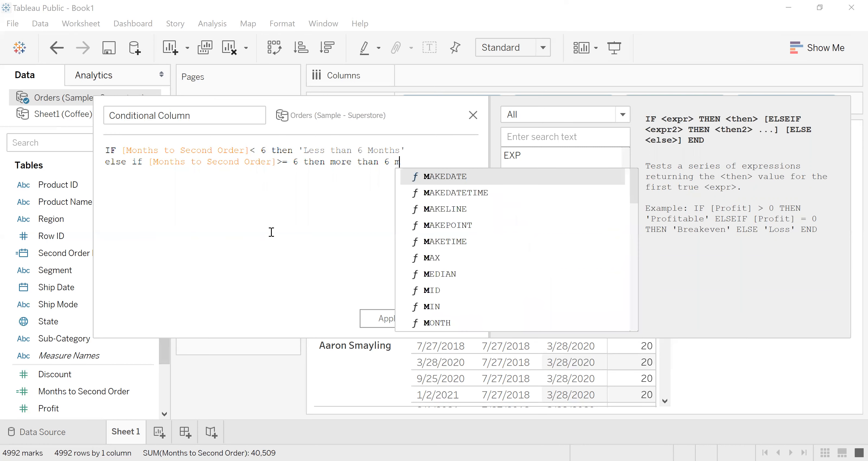
{"action": "type", "text": "onths'"}
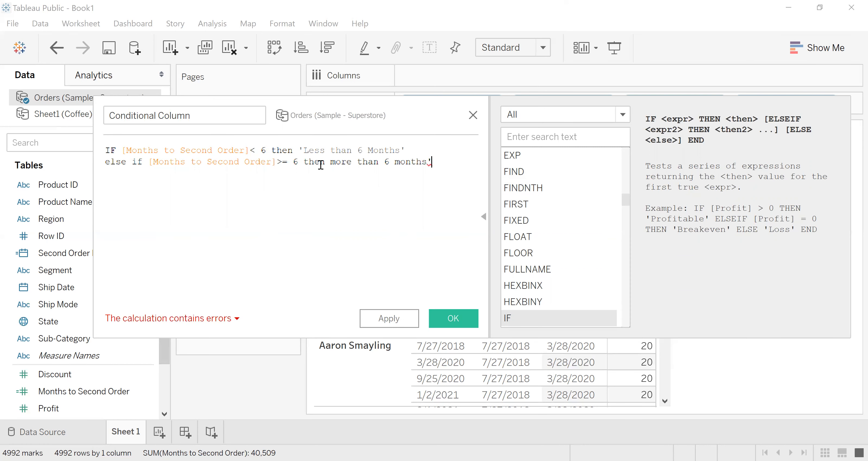
- Make the second condition return the single-quoted text 'more than 6 months' with then
{"action": "left_click", "coordinate": [324, 163]}
{"action": "type", "text": "'"}
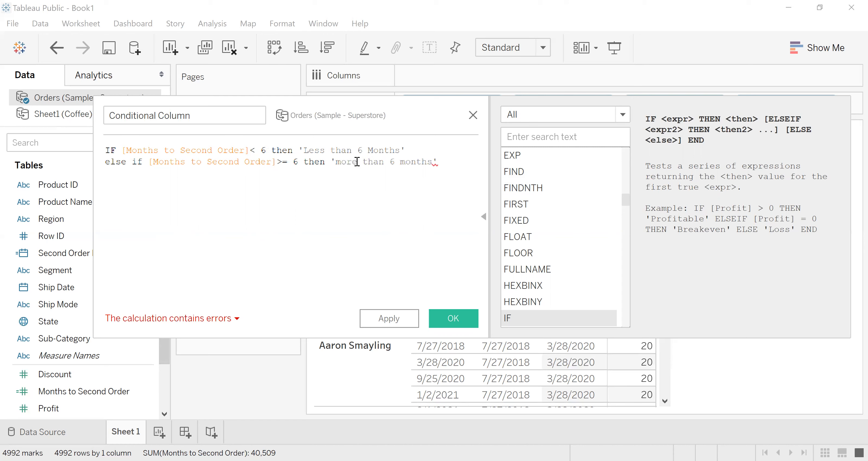
- Capitalize the first word of the second result text as More
{"action": "left_click", "coordinate": [356, 162]}
{"action": "key", "text": "BackSpace"}
{"action": "key", "text": "BackSpace"}
{"action": "key", "text": "BackSpace"}
{"action": "key", "text": "BackSpace"}
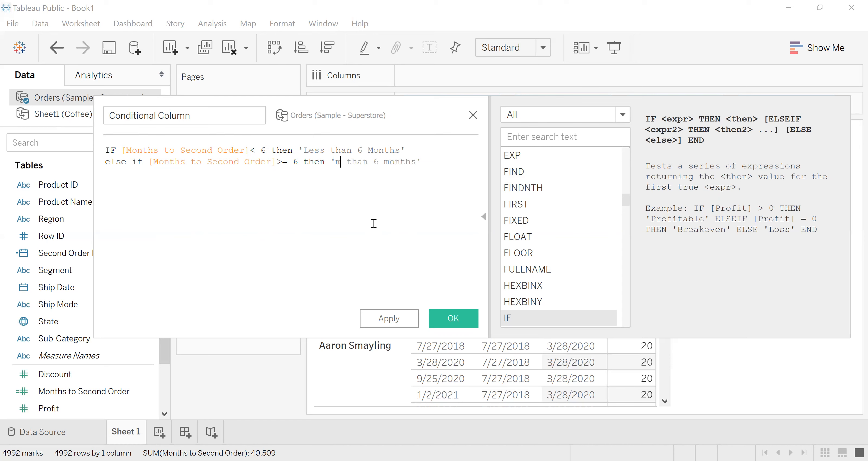
{"action": "type", "text": "More"}
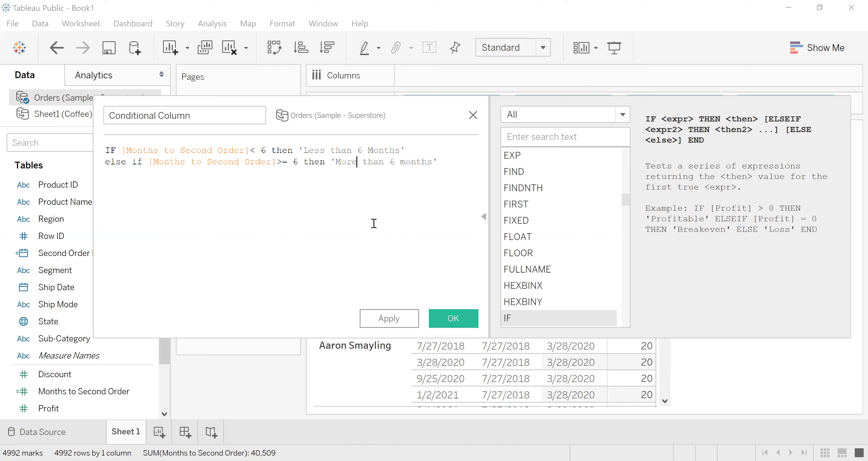
- Add a third formula line reading else 'No Second Purchase'
{"action": "left_click", "coordinate": [454, 164]}
{"action": "key", "text": "Return"}
{"action": "type", "text": "else"}
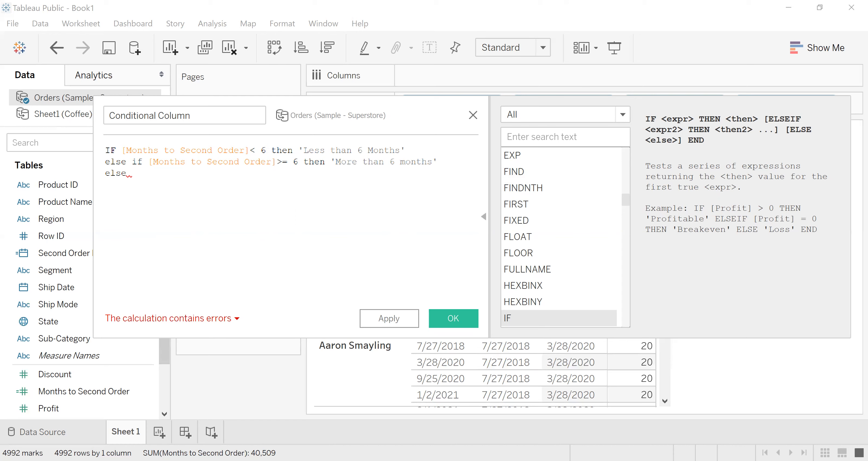
{"action": "type", "text": "''"}
{"action": "key", "text": "Left"}
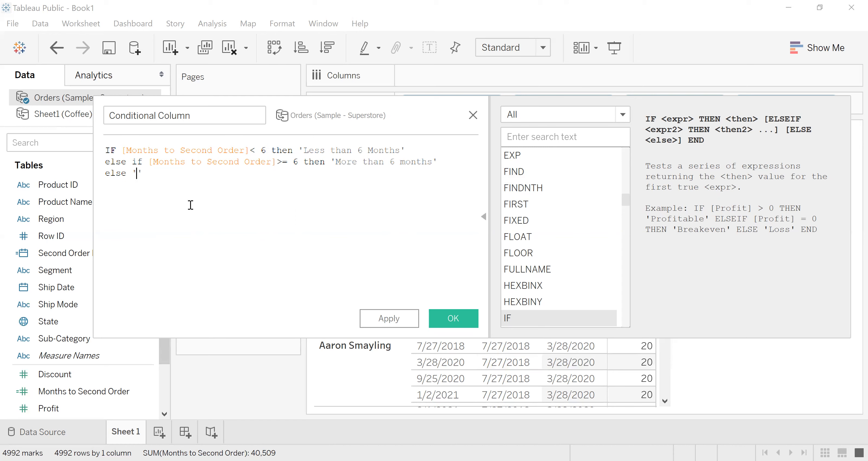
{"action": "type", "text": "No Second "}
{"action": "type", "text": "Pru"}
{"action": "key", "text": "BackSpace"}
{"action": "key", "text": "BackSpace"}
{"action": "type", "text": "urchase"}
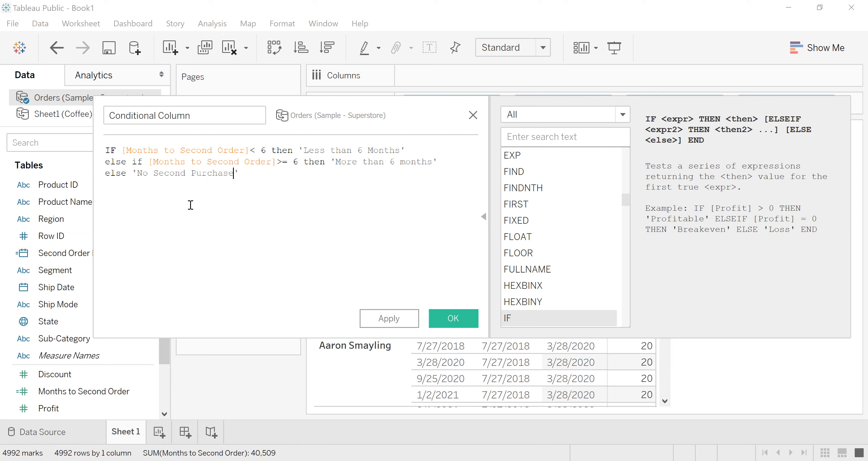
- Close the conditional formula with end and check the calculation's error details
{"action": "left_click", "coordinate": [266, 173]}
{"action": "type", "text": "e"}
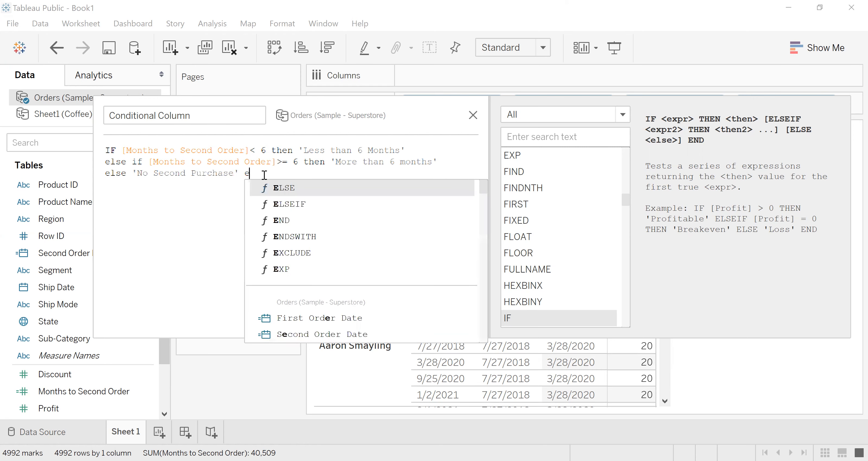
{"action": "type", "text": "nd"}
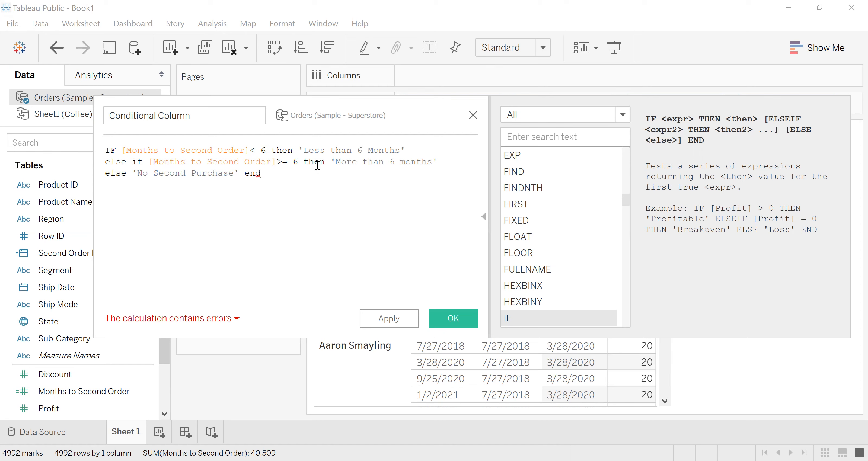
{"action": "left_click", "coordinate": [183, 318]}
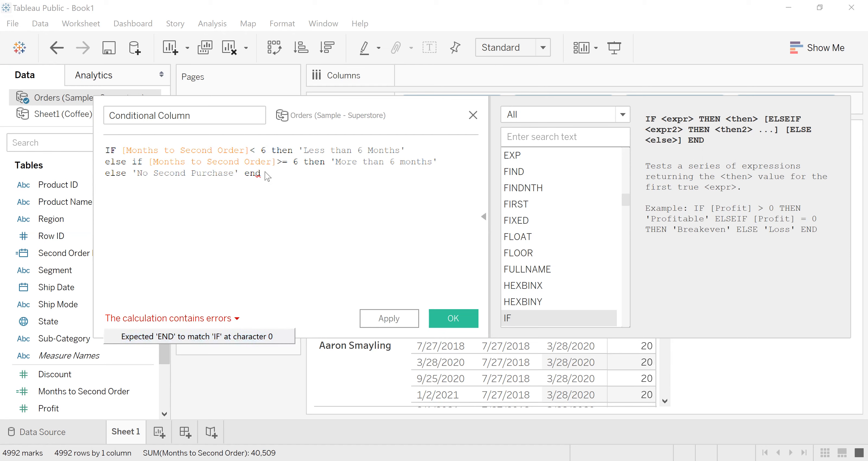
{"action": "left_click", "coordinate": [272, 191]}
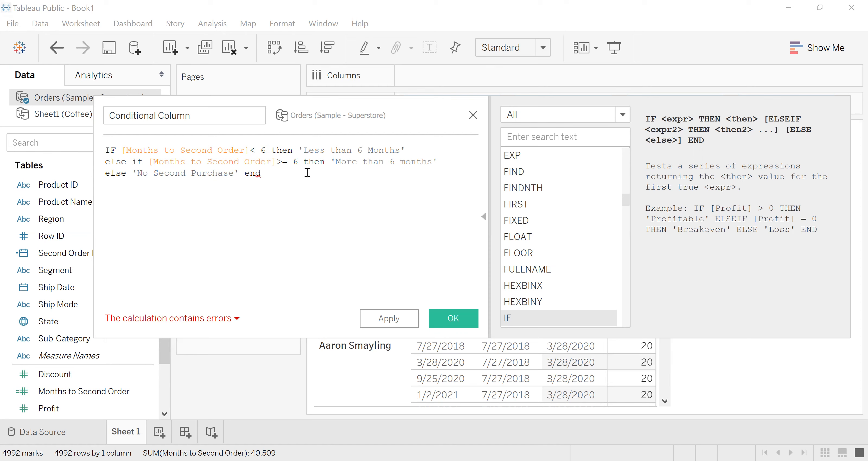
- Replace the single quotes around the first two result texts, Less than 6 Months and More than 6 months, with double quotes
{"action": "key", "text": "BackSpace"}
{"action": "type", "text": "\""}
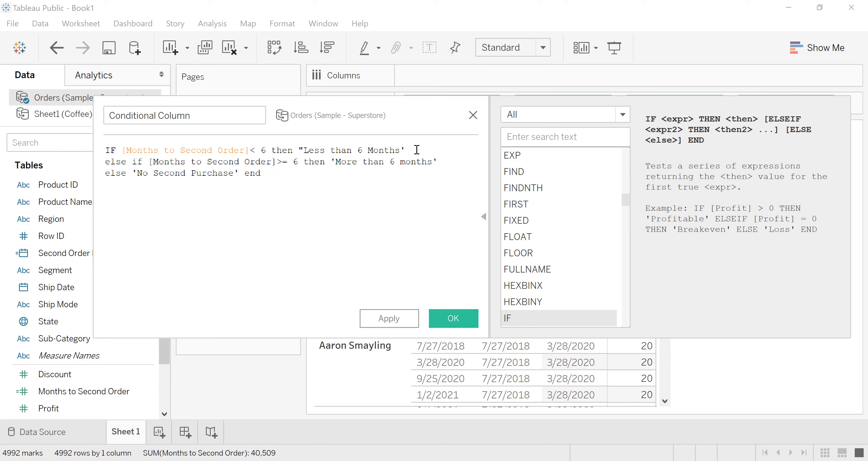
{"action": "type", "text": "\""}
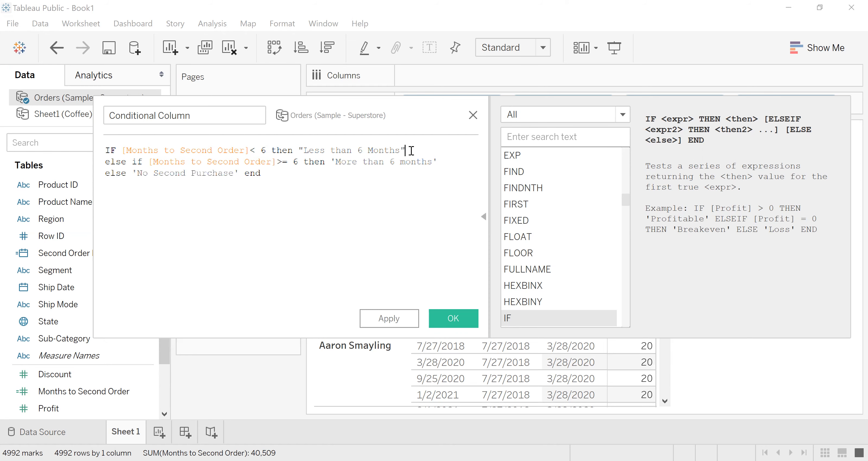
{"action": "left_click", "coordinate": [335, 161]}
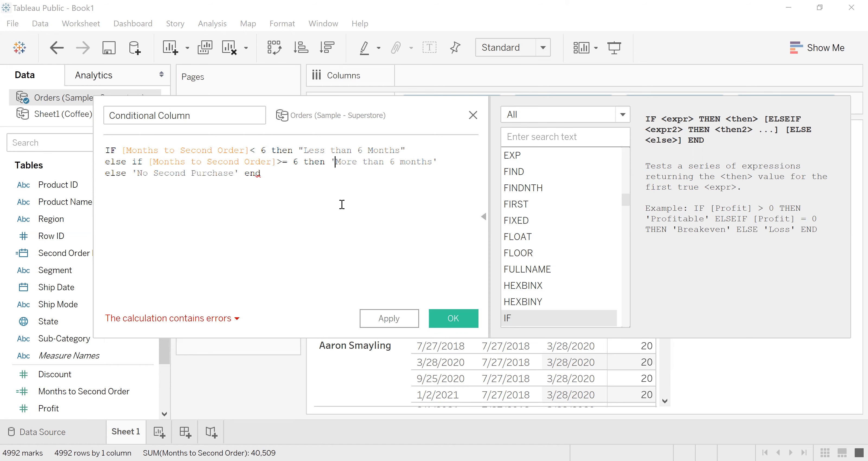
{"action": "key", "text": "BackSpace"}
{"action": "type", "text": "\""}
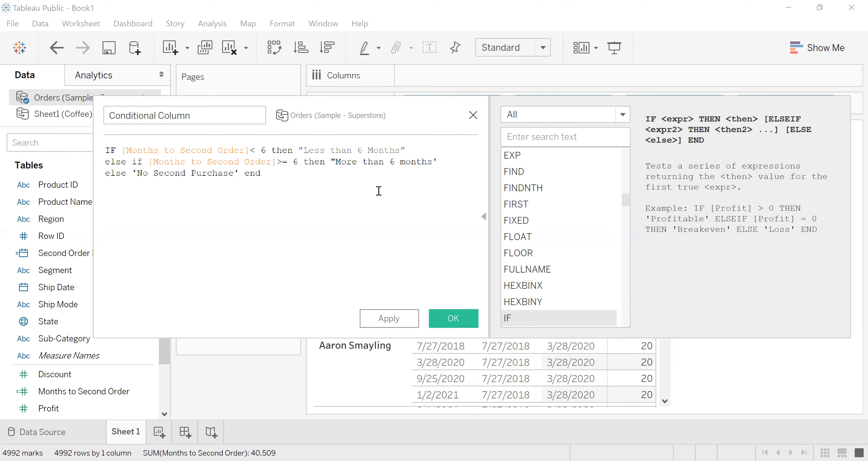
{"action": "type", "text": "\""}
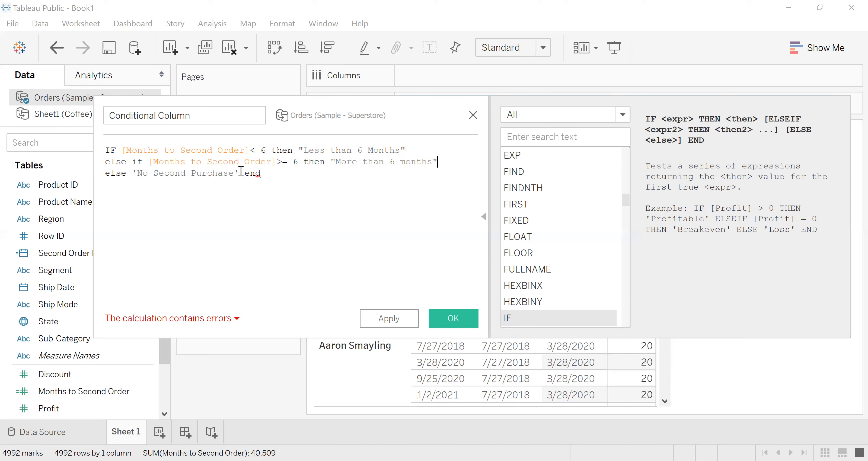
- Replace the single quotes around No Second Purchase in the formula's last line with double quotes
{"action": "key", "text": "BackSpace"}
{"action": "type", "text": "\""}
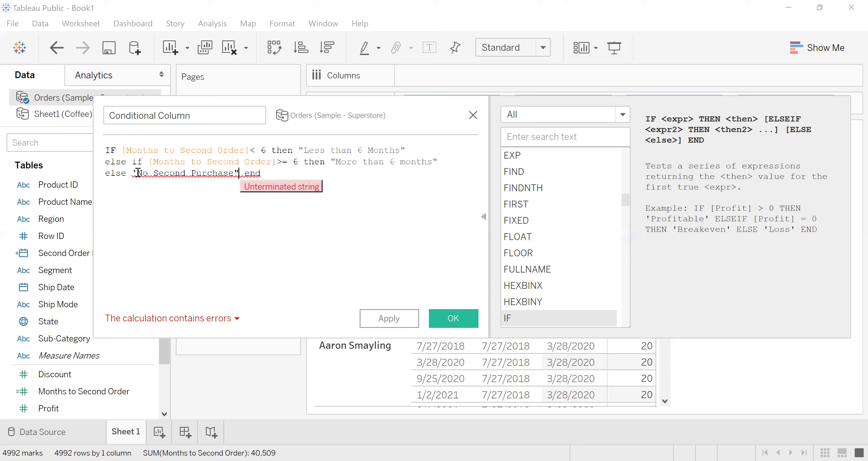
{"action": "key", "text": "Home"}
{"action": "key", "text": "Right"}
{"action": "key", "text": "Right"}
{"action": "key", "text": "Right"}
{"action": "key", "text": "Right"}
{"action": "key", "text": "Right"}
{"action": "key", "text": "Right"}
{"action": "key", "text": "BackSpace"}
{"action": "type", "text": "\""}
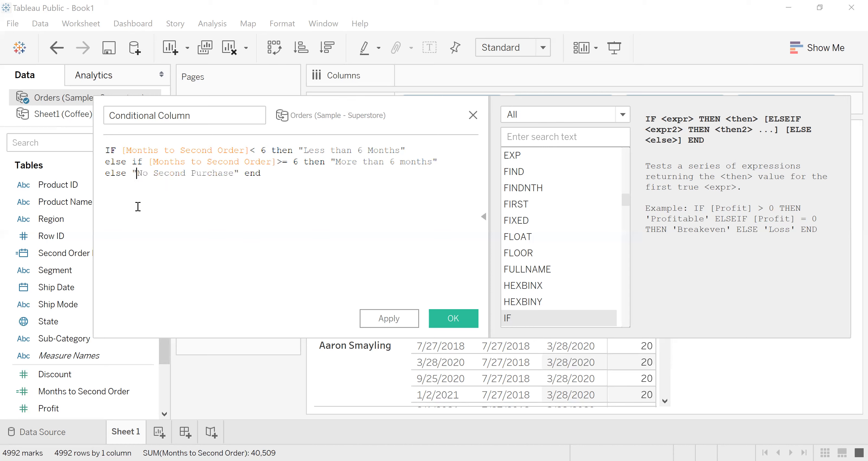
- Join else if into elseif in the formula's second line and save the Conditional Column calculation
{"action": "left_click", "coordinate": [135, 161]}
{"action": "key", "text": "BackSpace"}
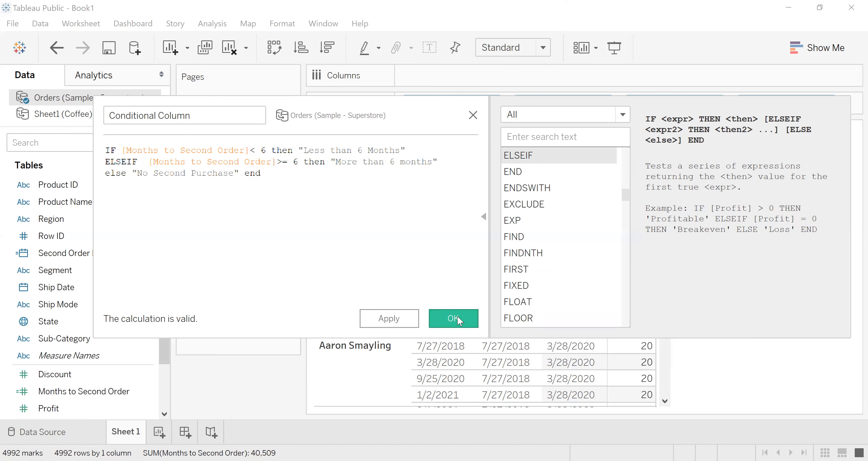
{"action": "left_click", "coordinate": [453, 318]}
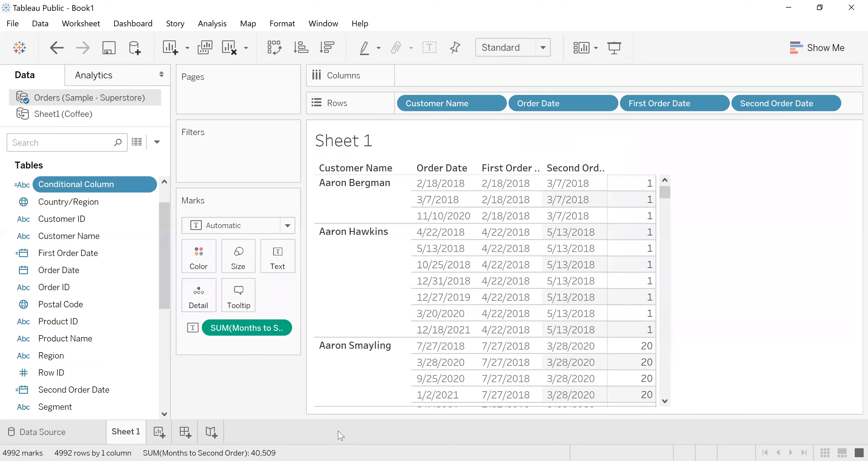
- Create a new worksheet and list the Conditional Column groups as its rows
{"action": "left_click", "coordinate": [159, 432]}
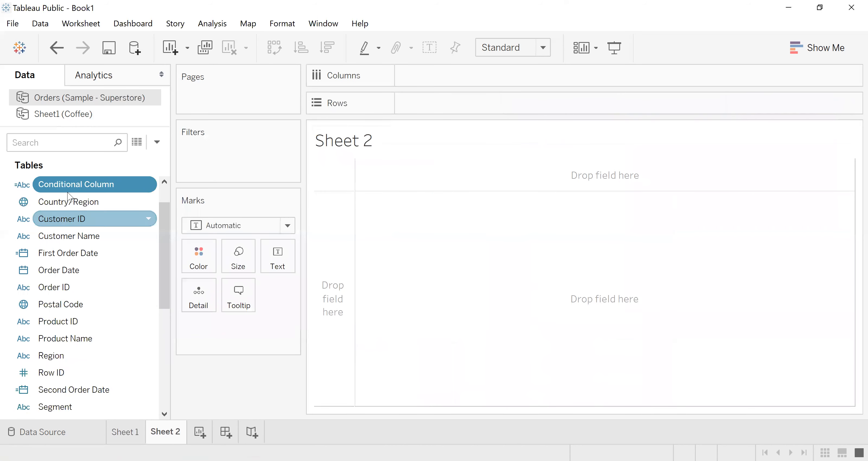
{"action": "left_click_drag", "start_coordinate": [63, 184], "coordinate": [470, 400]}
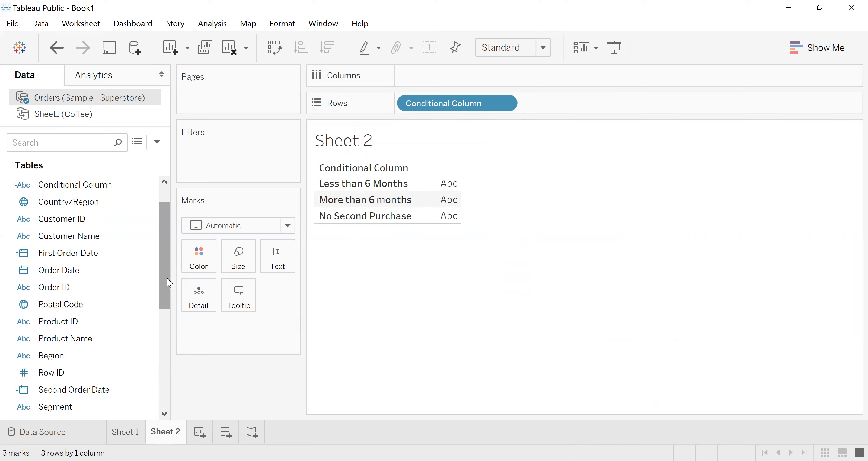
- Add Customer Name as the text mark for the Conditional Column groups on Sheet 2
{"action": "left_click_drag", "start_coordinate": [167, 278], "coordinate": [169, 344]}
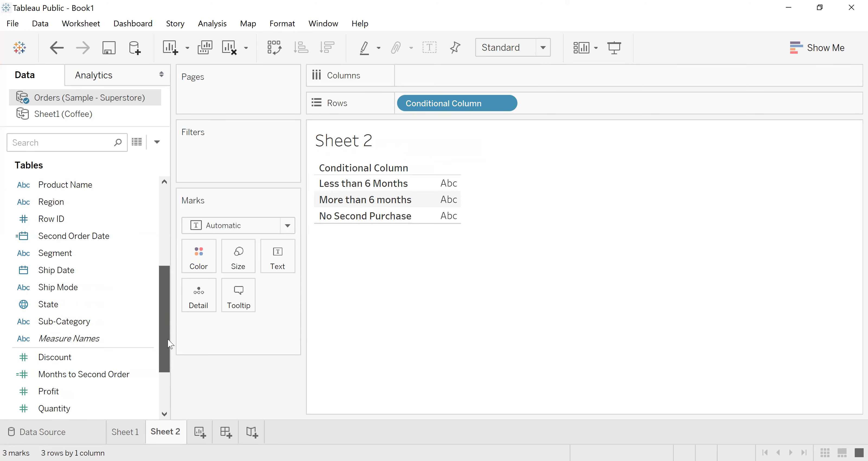
{"action": "left_click_drag", "start_coordinate": [170, 344], "coordinate": [167, 339]}
{"action": "left_click", "coordinate": [125, 431]}
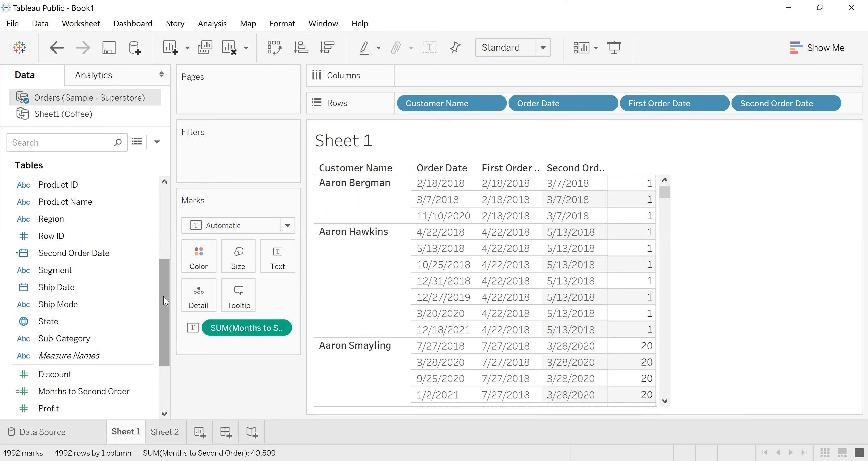
{"action": "left_click_drag", "start_coordinate": [164, 296], "coordinate": [160, 215]}
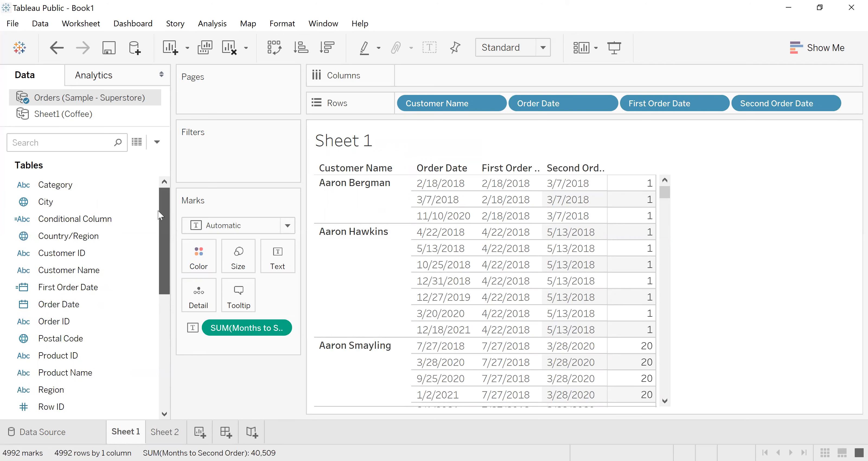
{"action": "left_click", "coordinate": [161, 434]}
{"action": "left_click_drag", "start_coordinate": [67, 272], "coordinate": [282, 264]}
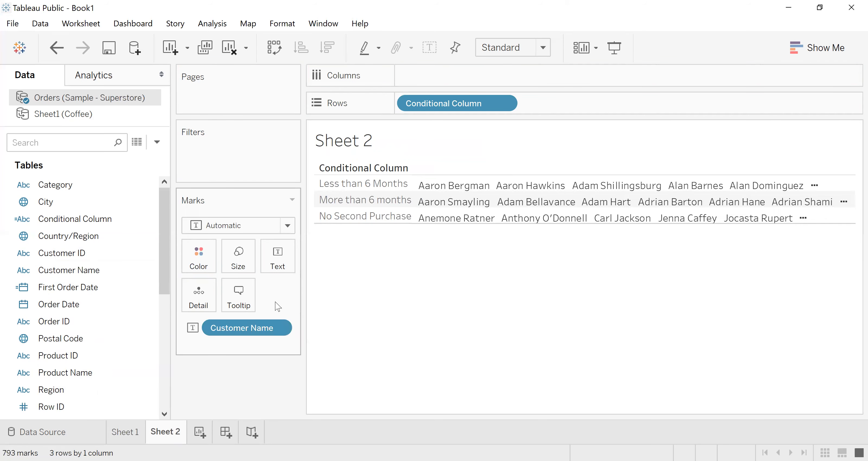
- Aggregate the Customer Name text mark as a distinct count and check the count for each group
{"action": "left_click", "coordinate": [278, 326]}
{"action": "mouse_move", "coordinate": [260, 433]}
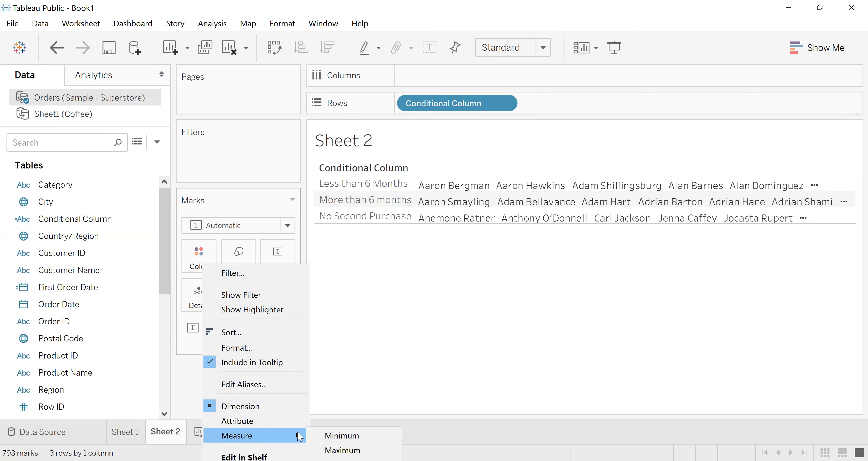
{"action": "left_click", "coordinate": [350, 460]}
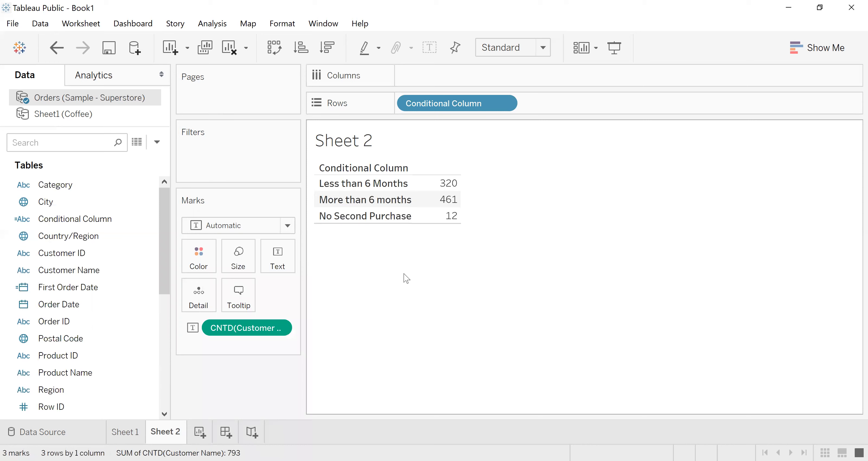
{"action": "mouse_move", "coordinate": [441, 191]}
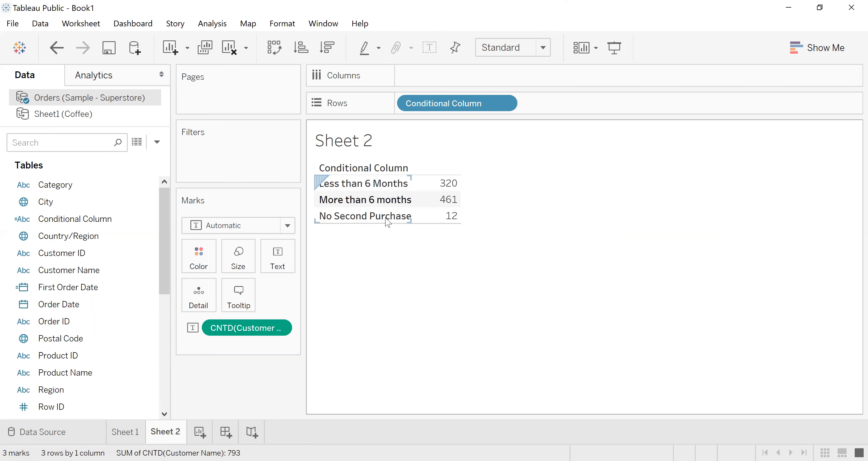
{"action": "mouse_move", "coordinate": [430, 222]}
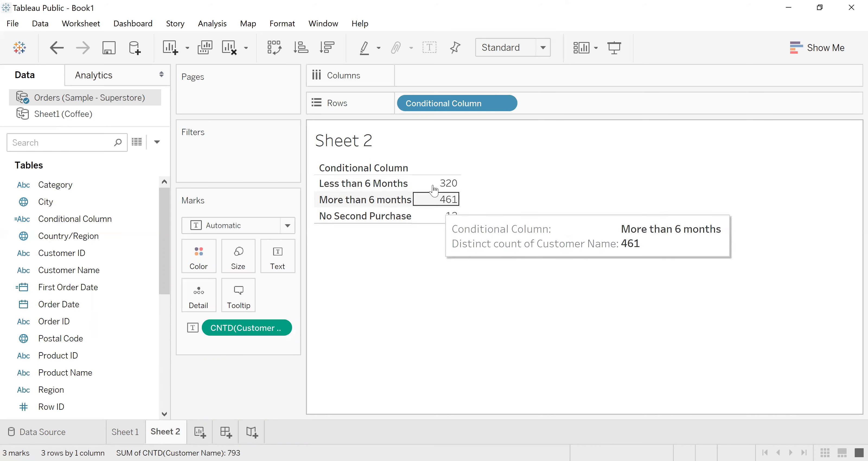
- Apply a Percent of Total quick table calculation to the distinct customer count
{"action": "left_click", "coordinate": [278, 326]}
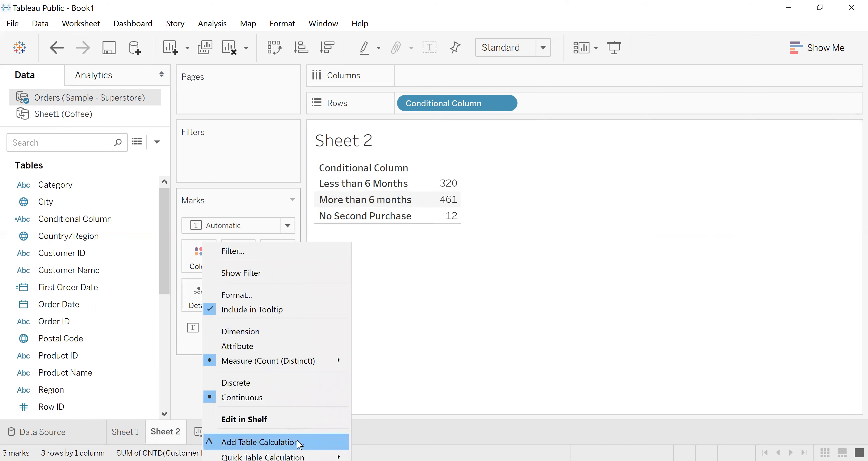
{"action": "mouse_move", "coordinate": [339, 457]}
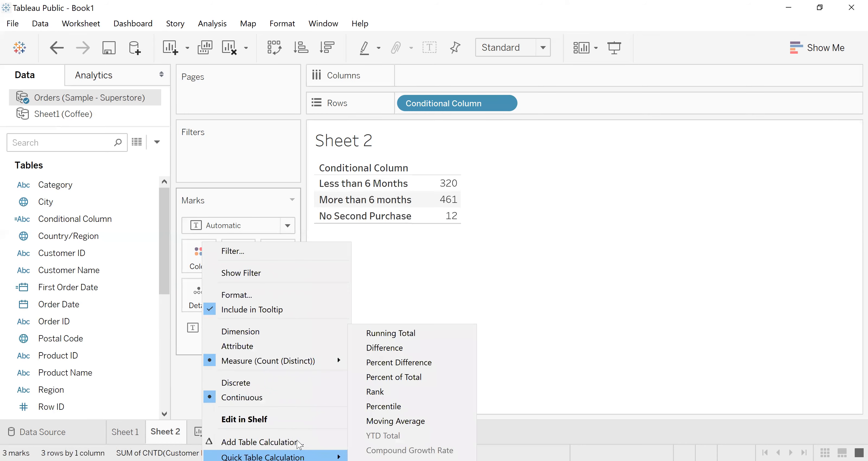
{"action": "left_click", "coordinate": [404, 377]}
{"action": "mouse_move", "coordinate": [437, 192]}
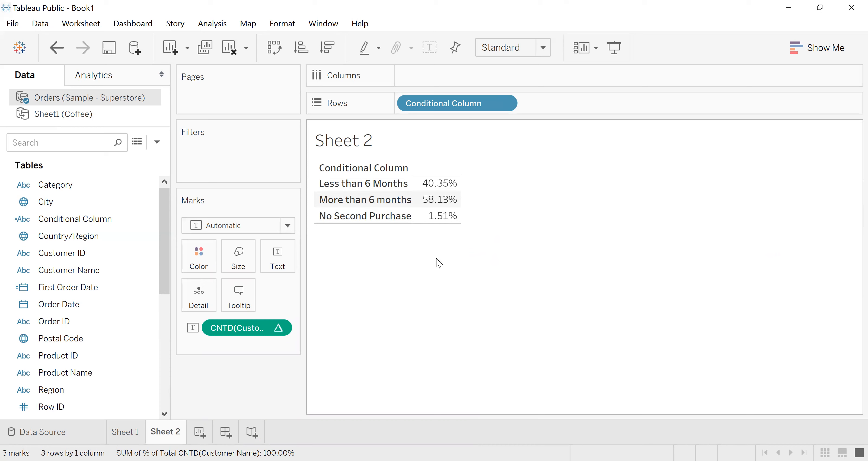
- Add Conditional Column to the rows of Sheet 1, after Second Order Date
{"action": "left_click", "coordinate": [132, 434]}
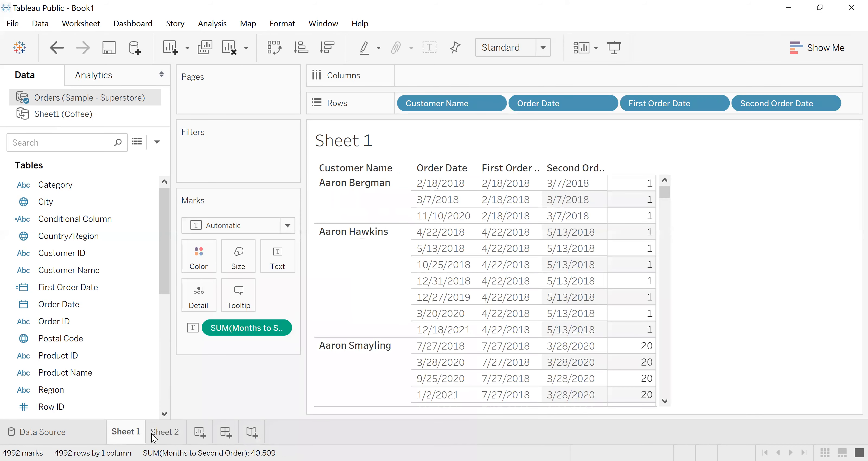
{"action": "left_click", "coordinate": [165, 433]}
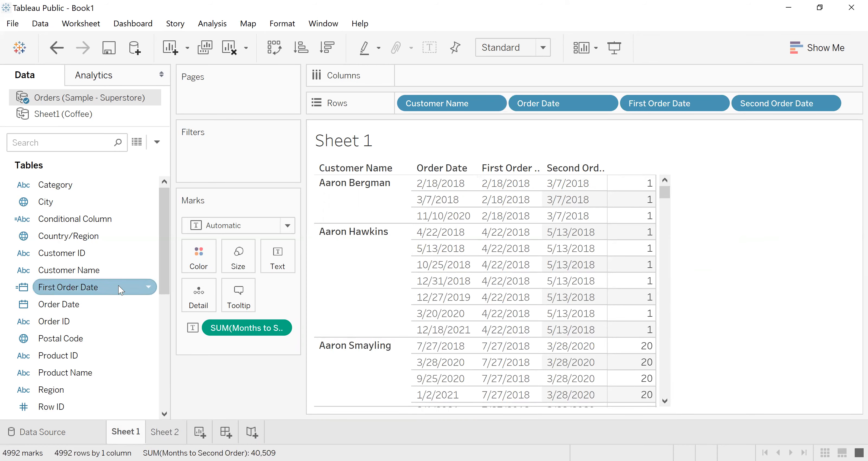
{"action": "left_click_drag", "start_coordinate": [57, 220], "coordinate": [838, 100]}
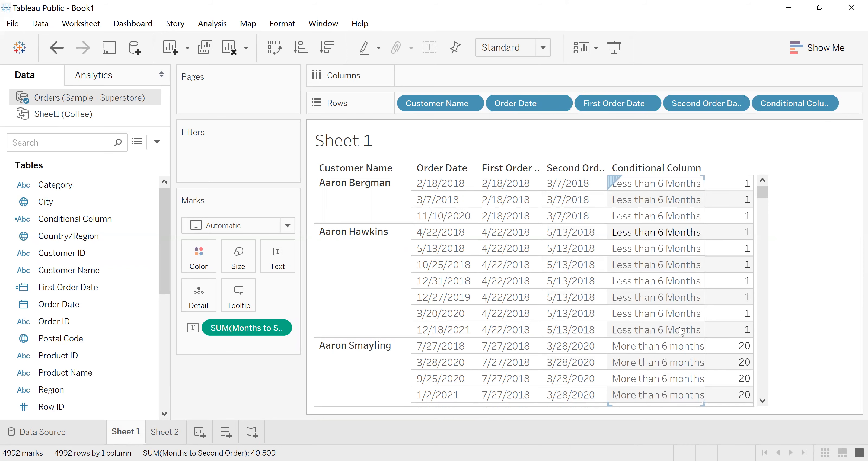
- Review the percentage of customers per group on Sheet 2, and return to Sheet 1
{"action": "left_click", "coordinate": [167, 437]}
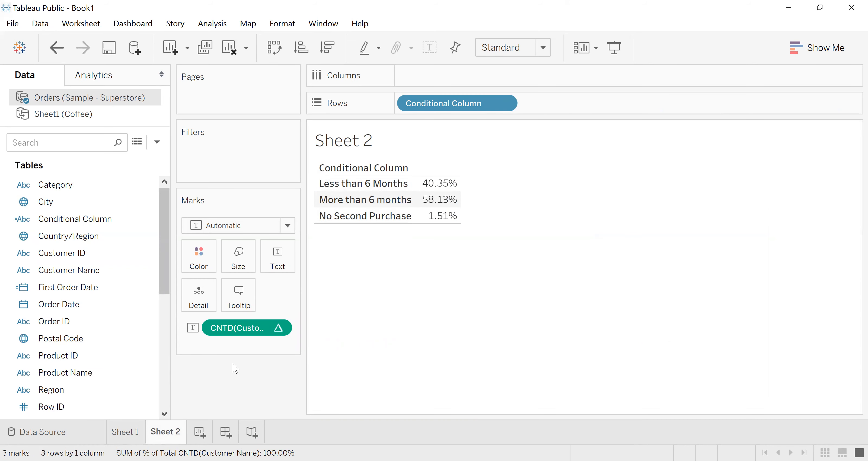
{"action": "mouse_move", "coordinate": [428, 201]}
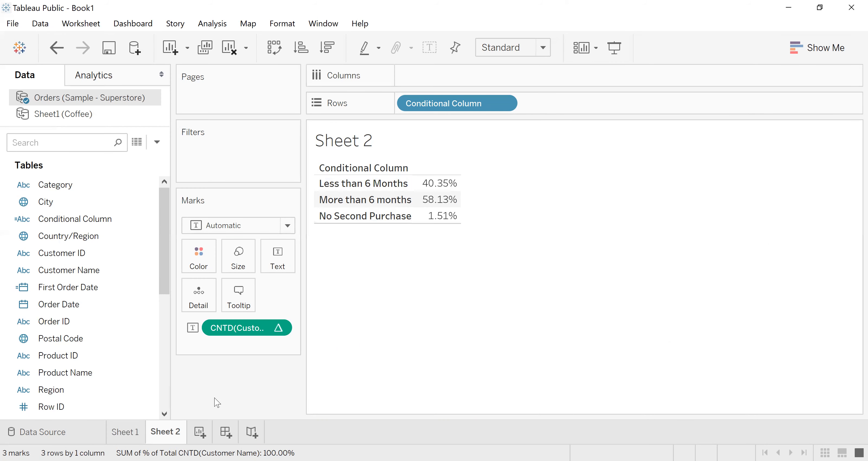
{"action": "left_click", "coordinate": [125, 432]}
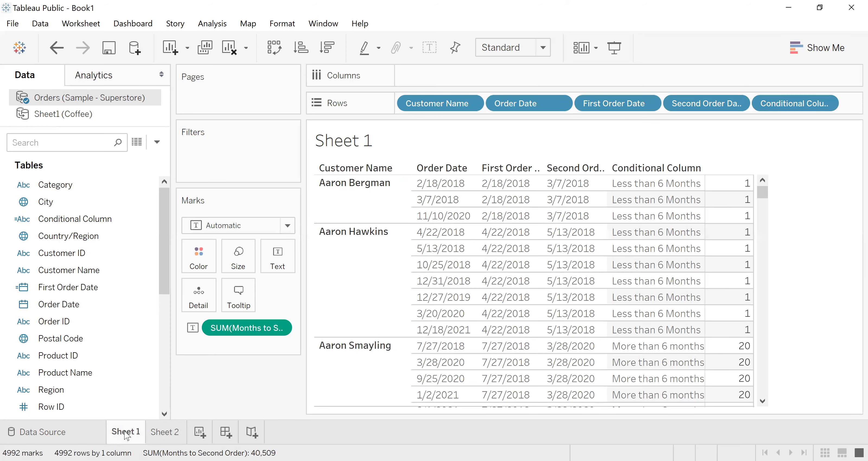